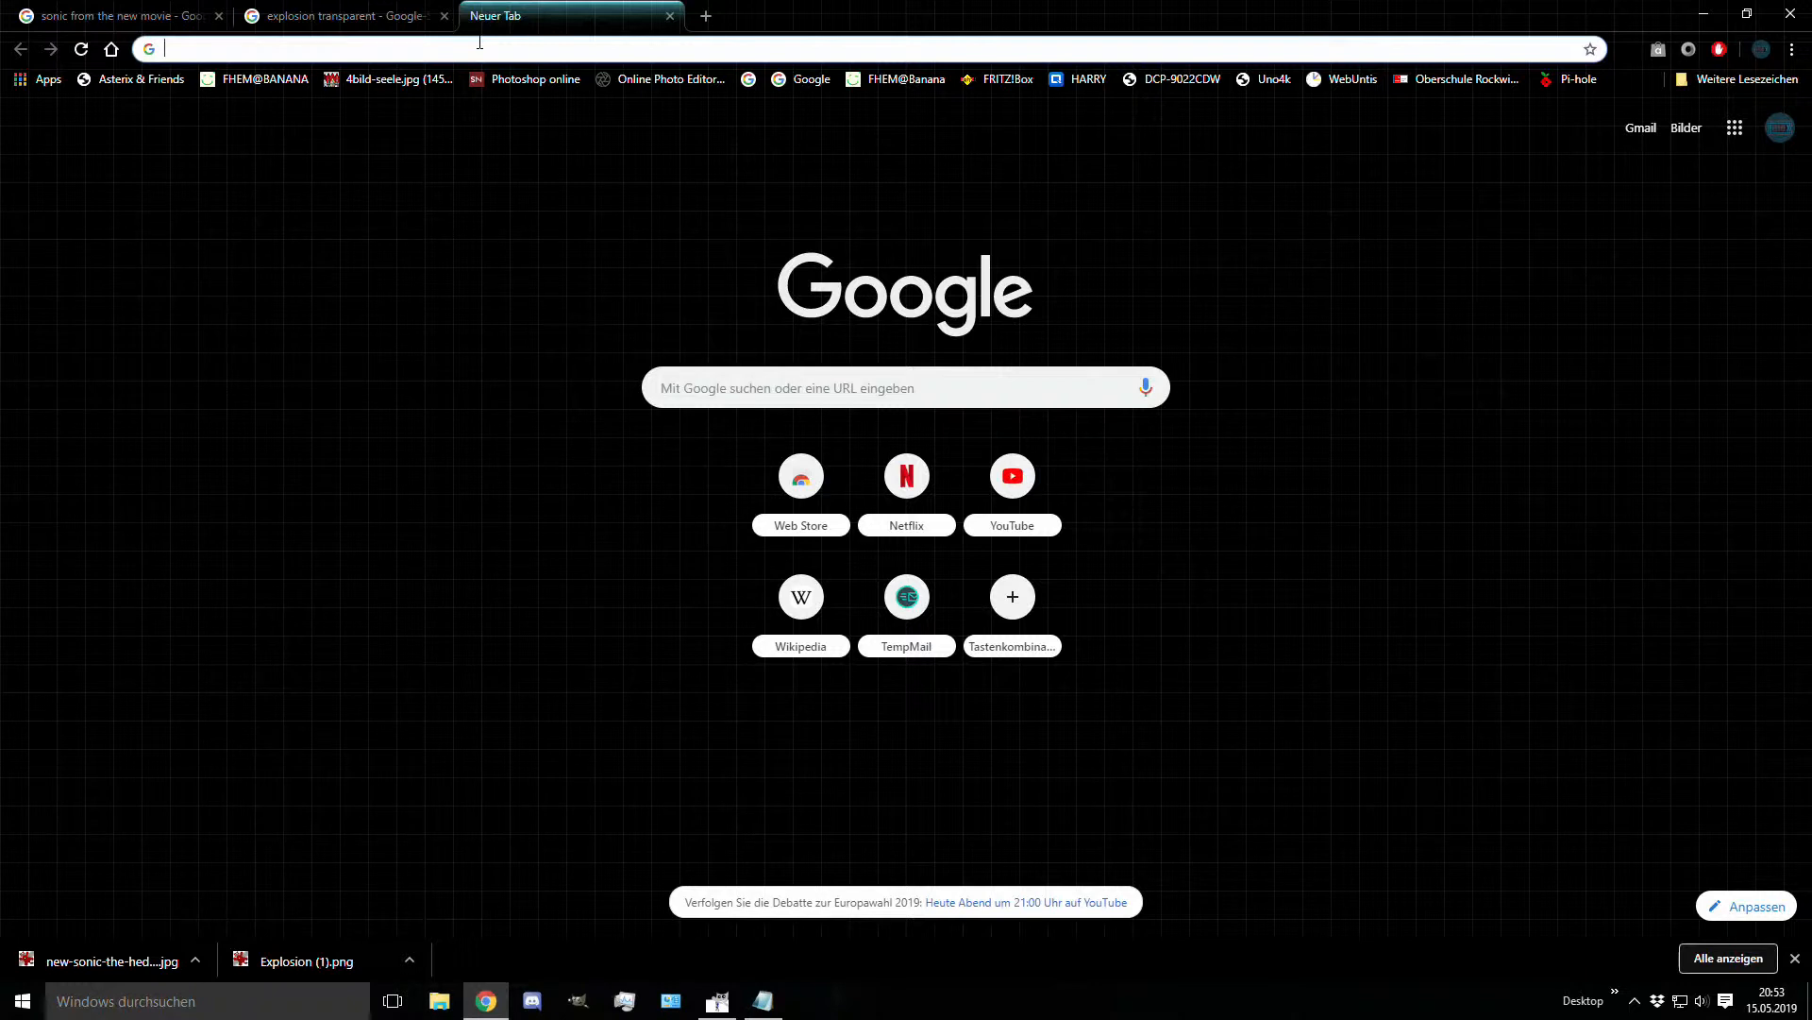
Step: Search Google Images for "angela merel" and bring up more of the picture results
type("angela")
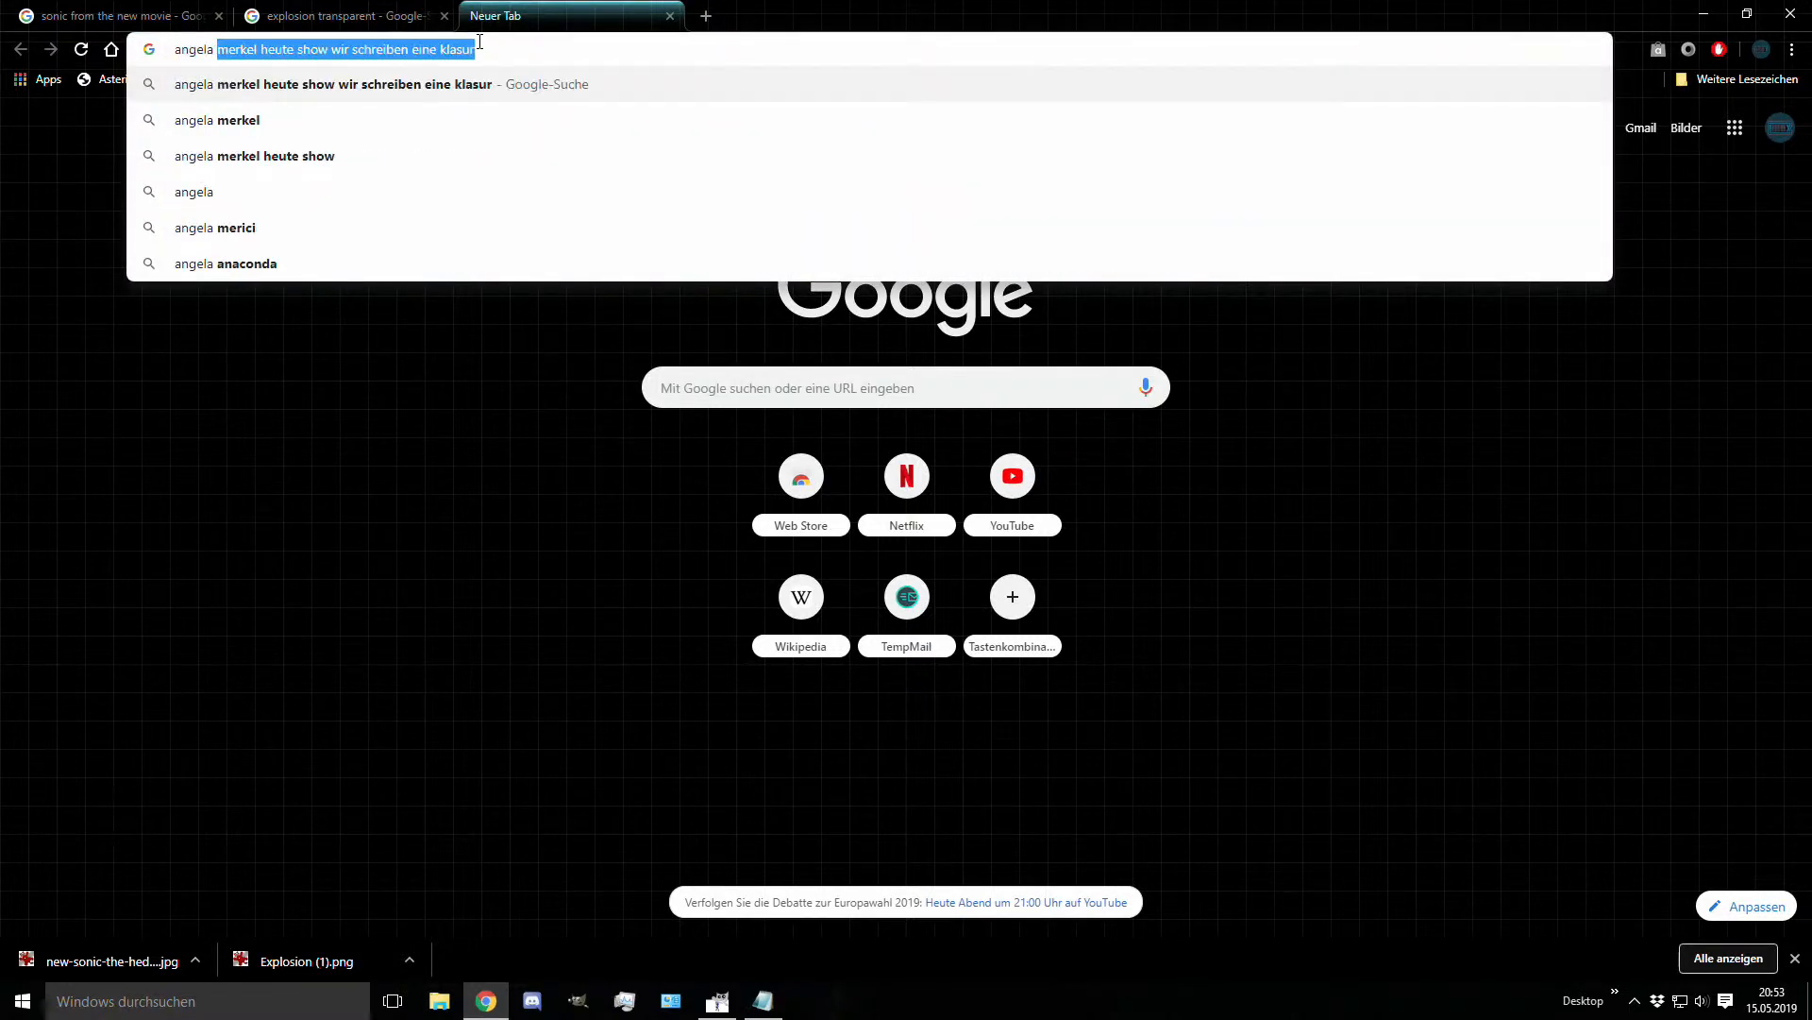
type(" merel")
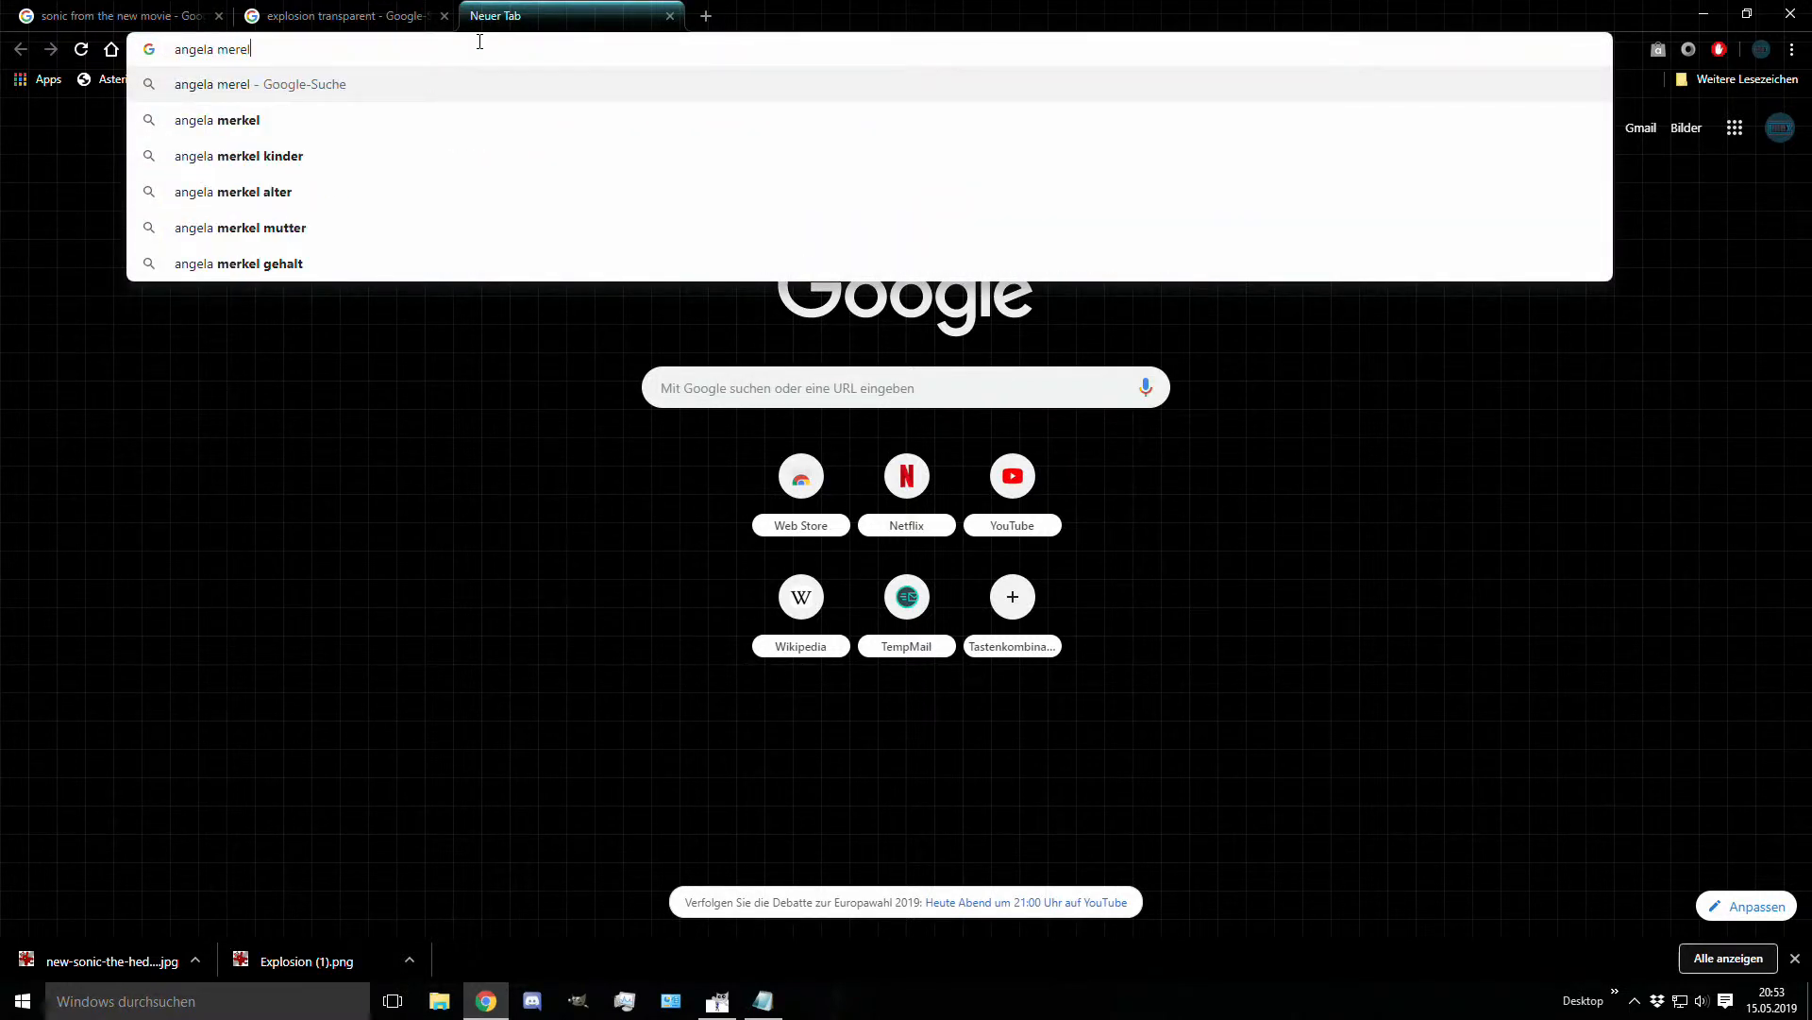
key("Return")
scroll(1255, 677, "down", 8)
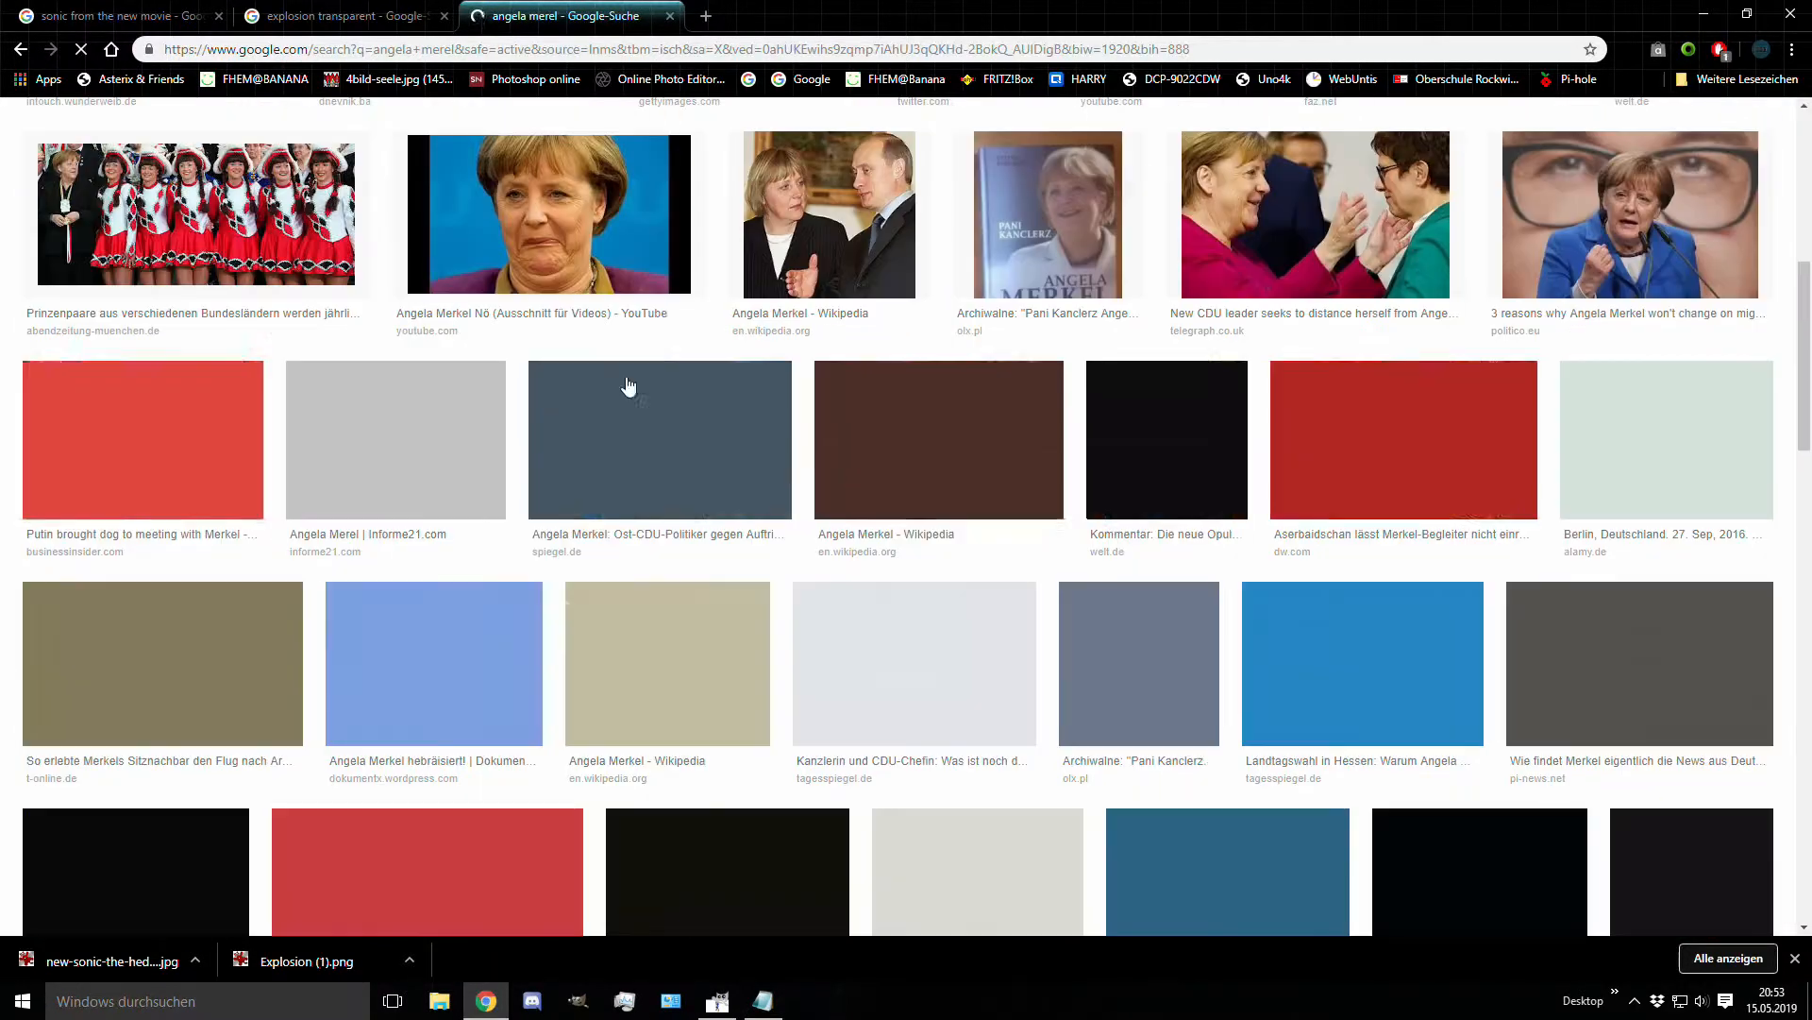
Step: Browse the Angela Merkel pictures for a suitable image and switch back to the GIMP composition
right_click(1256, 677)
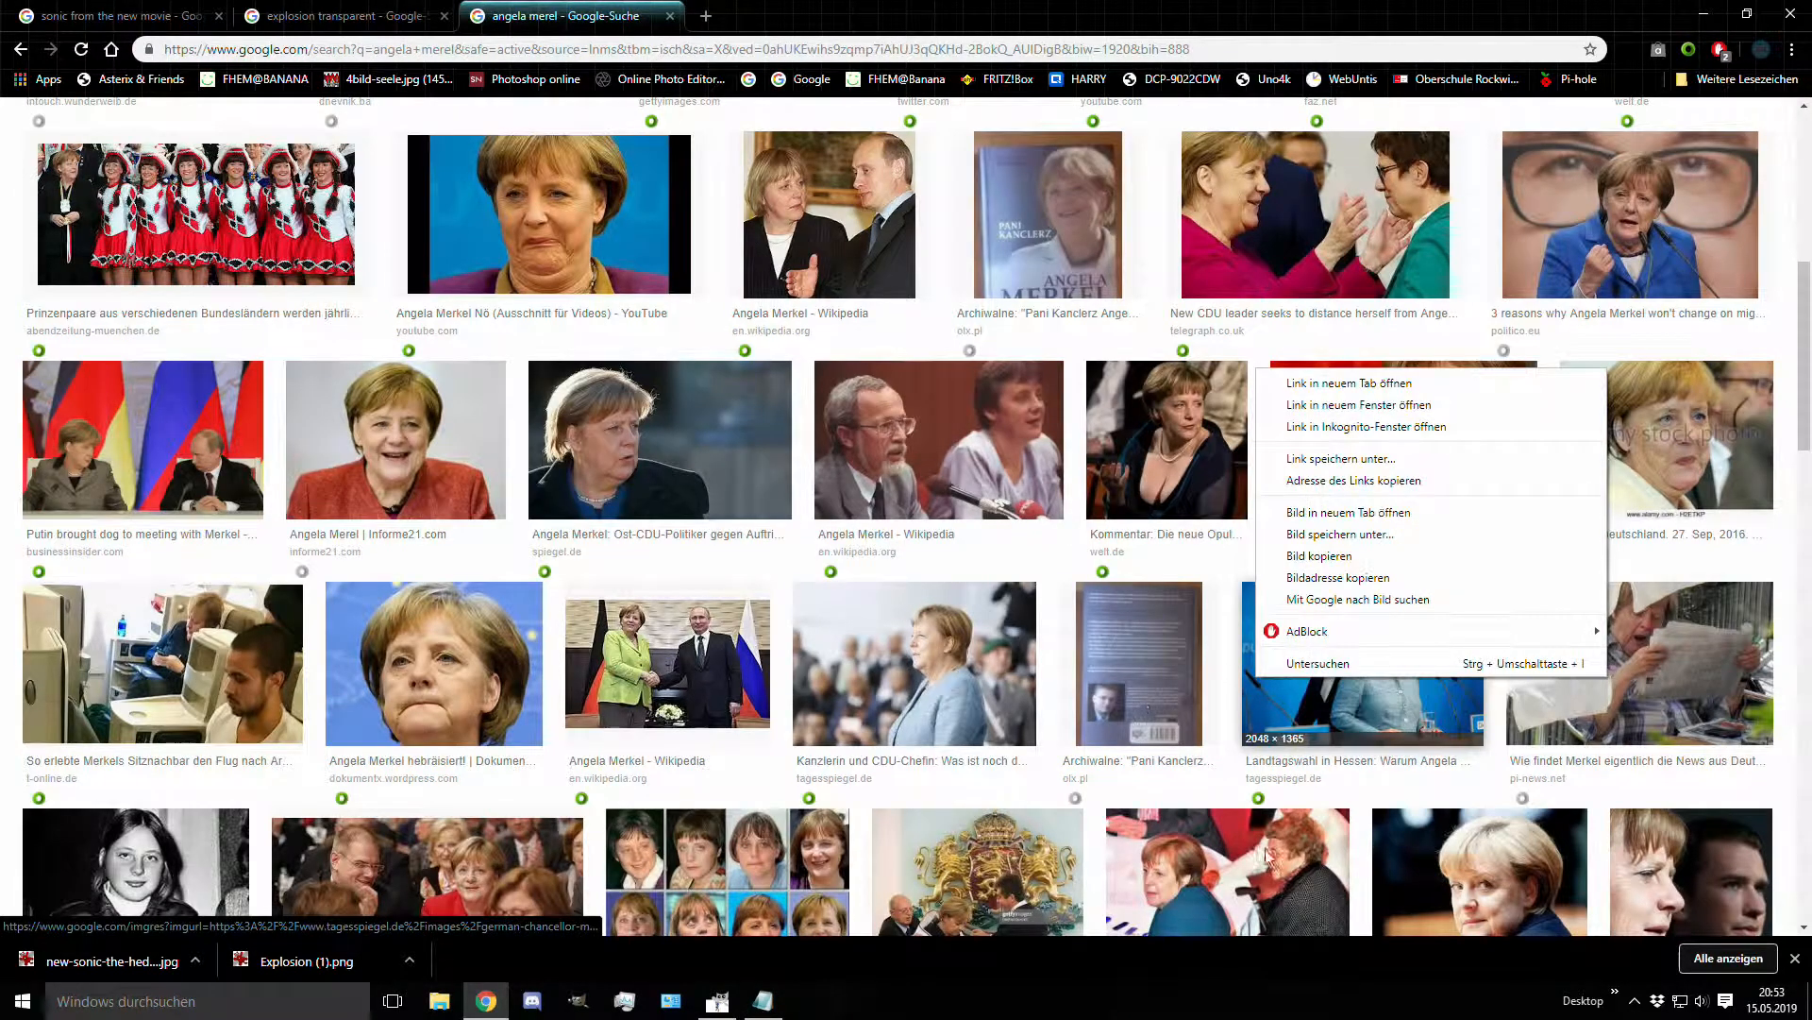
scroll(1184, 732, "down", 2)
scroll(1184, 731, "down", 3)
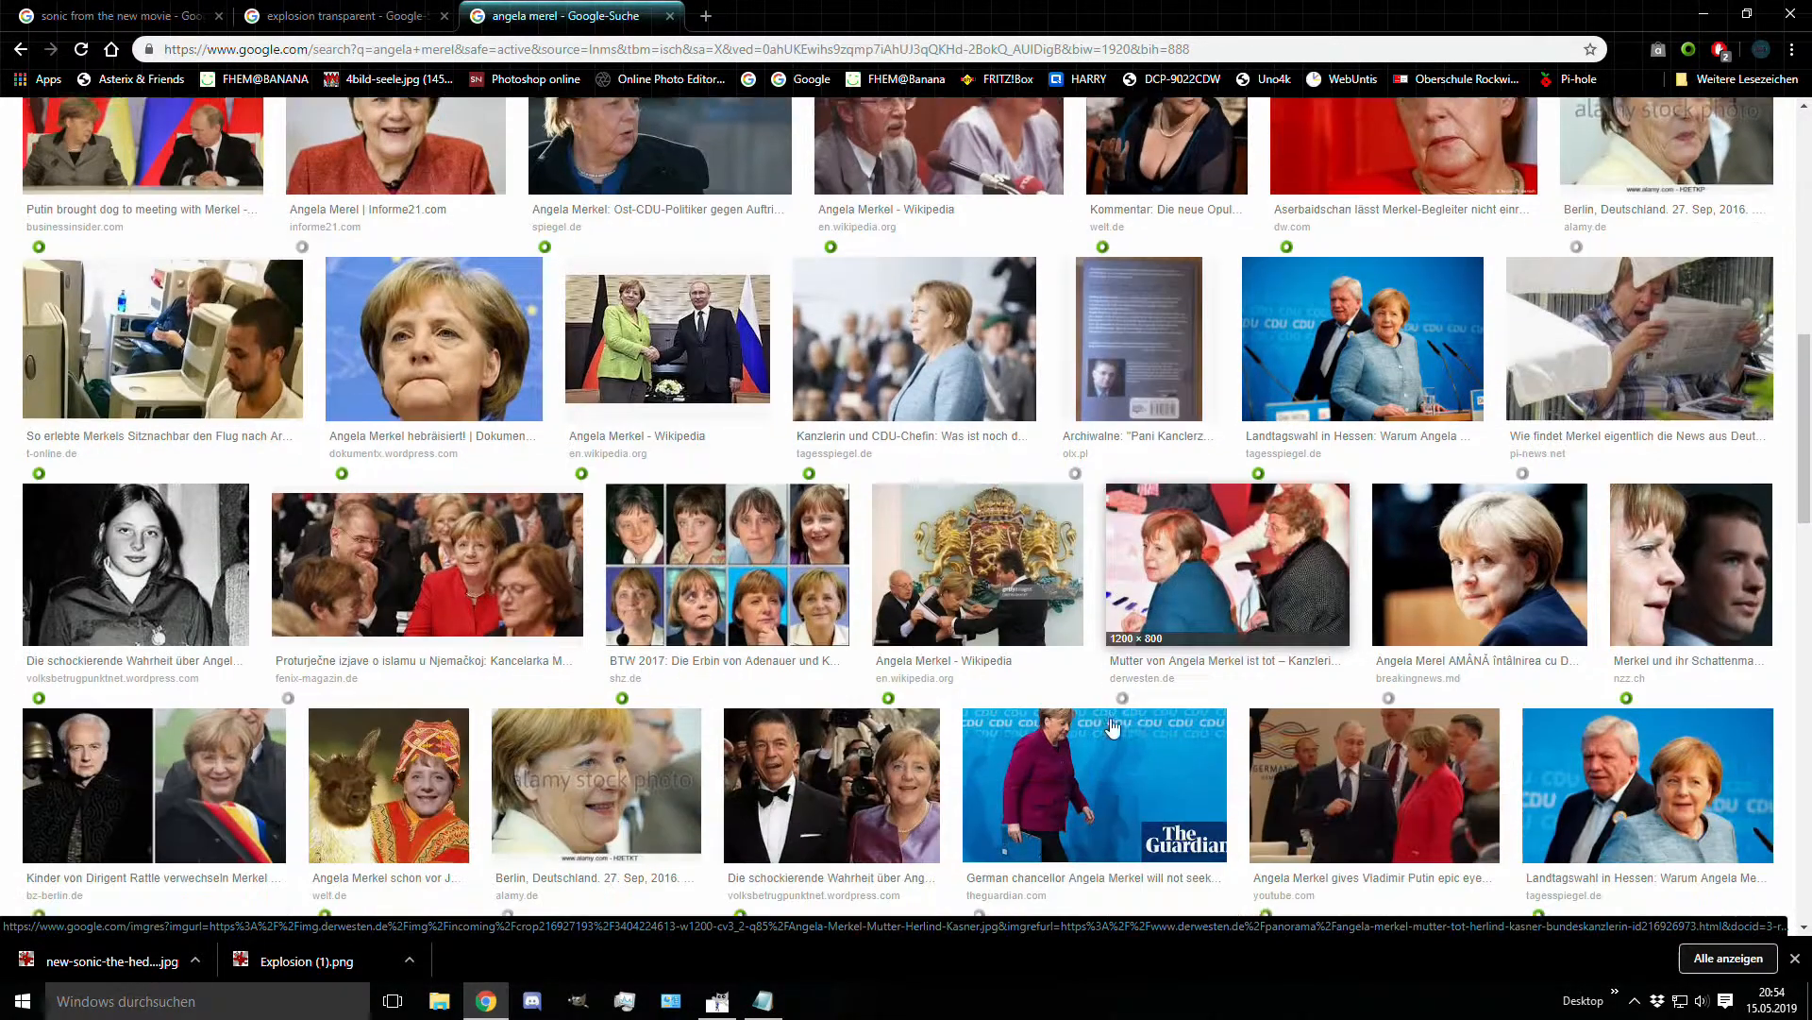
right_click(587, 646)
key("alt+Tab")
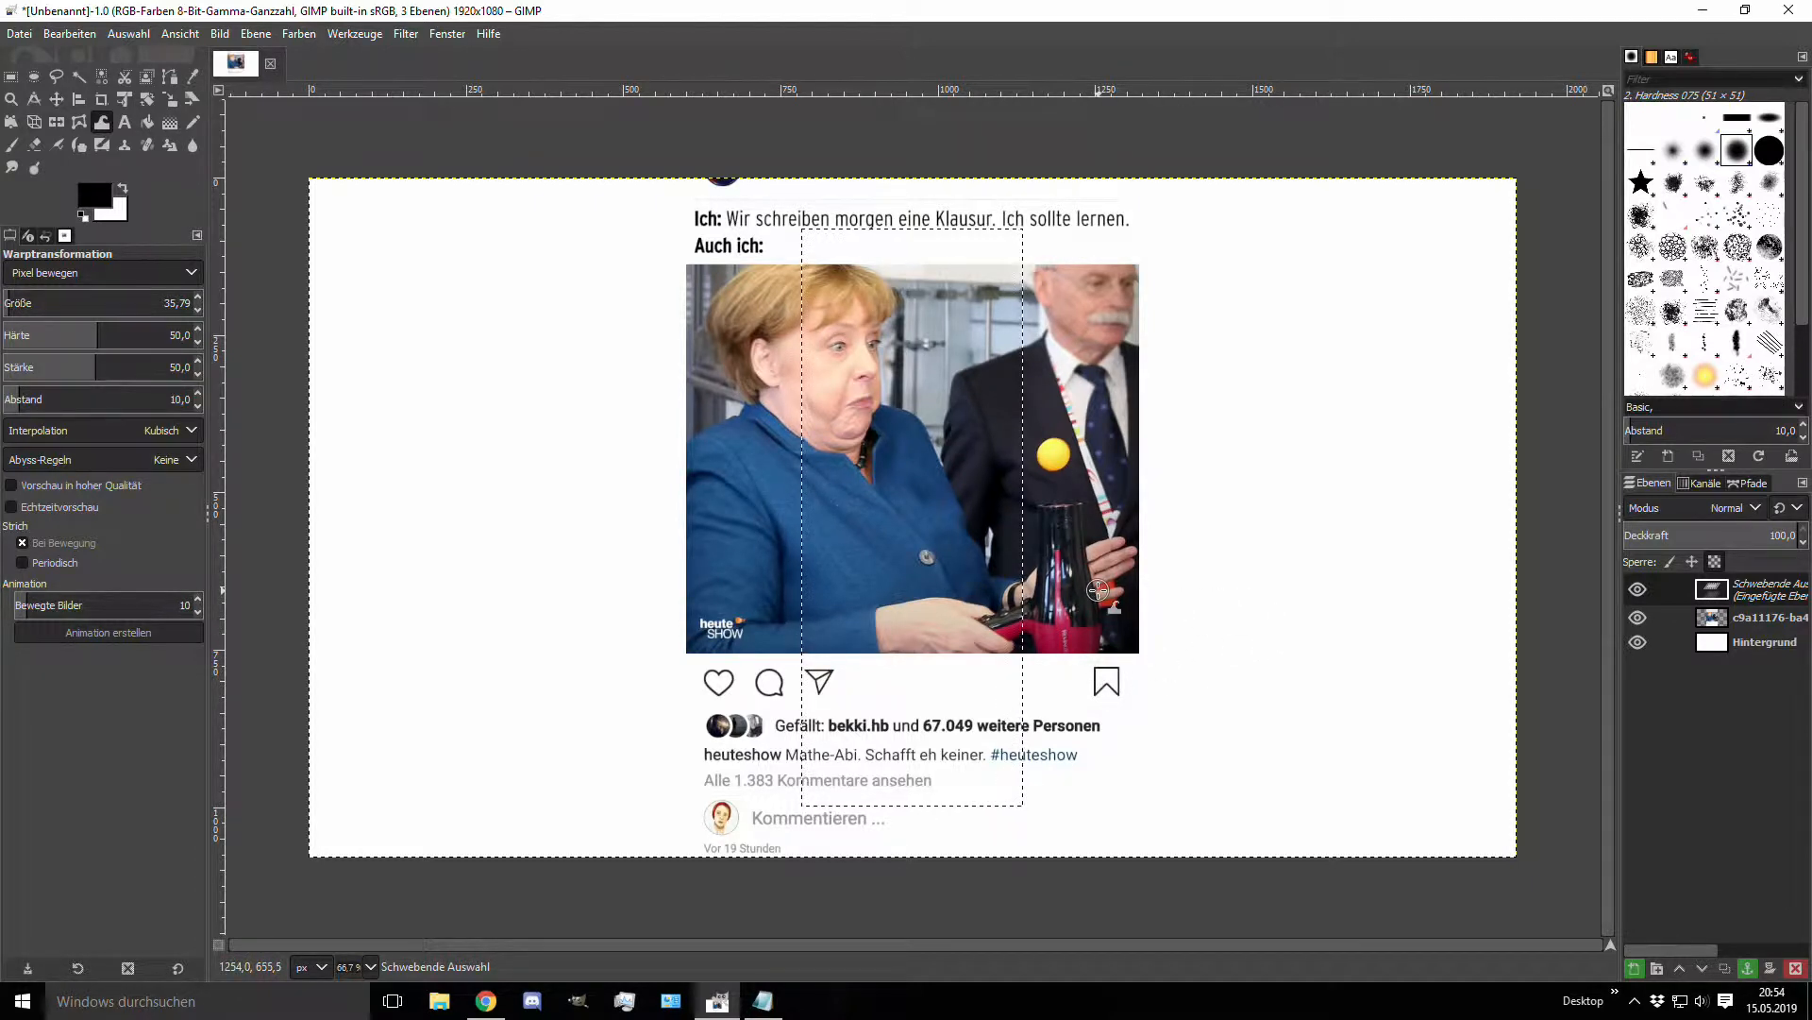
mouse_move(1098, 590)
left_mouse_down()
mouse_move(1038, 590)
mouse_move(1128, 573)
left_mouse_up()
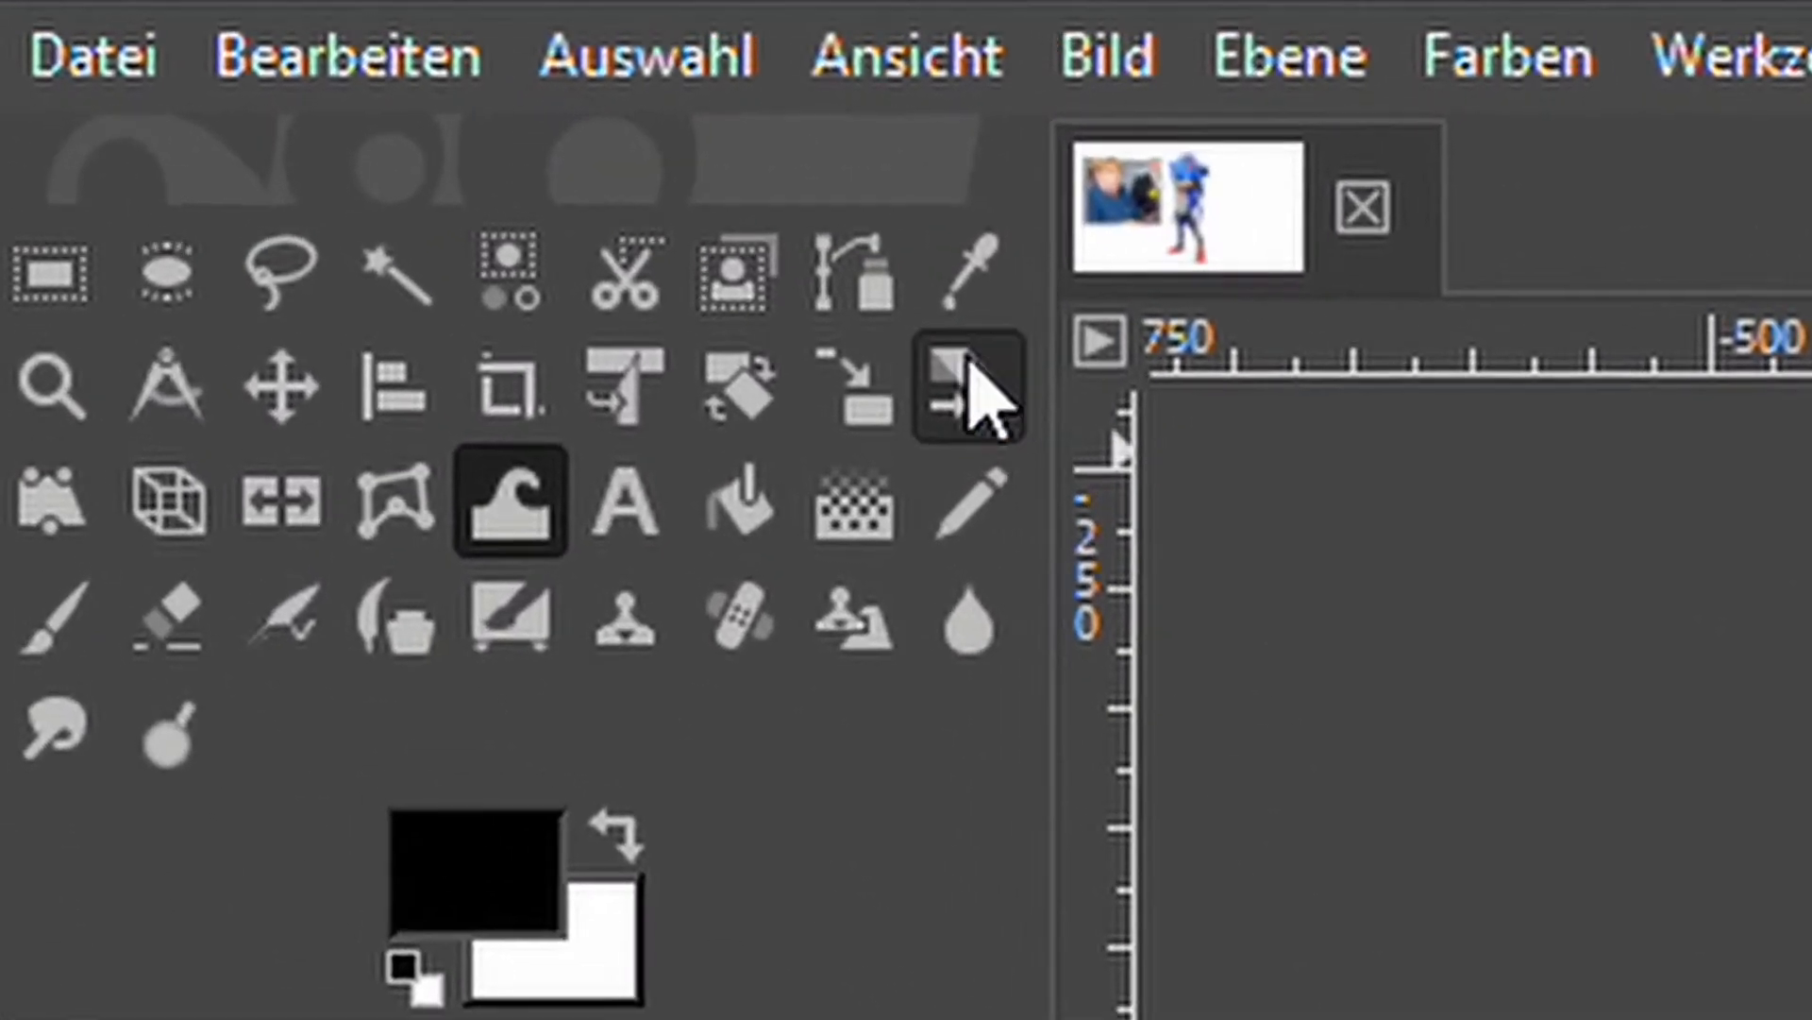
Step: With the Paths tool, outline Merkel from the rear shoulder up around her hair and along the top of the head
left_click(941, 309)
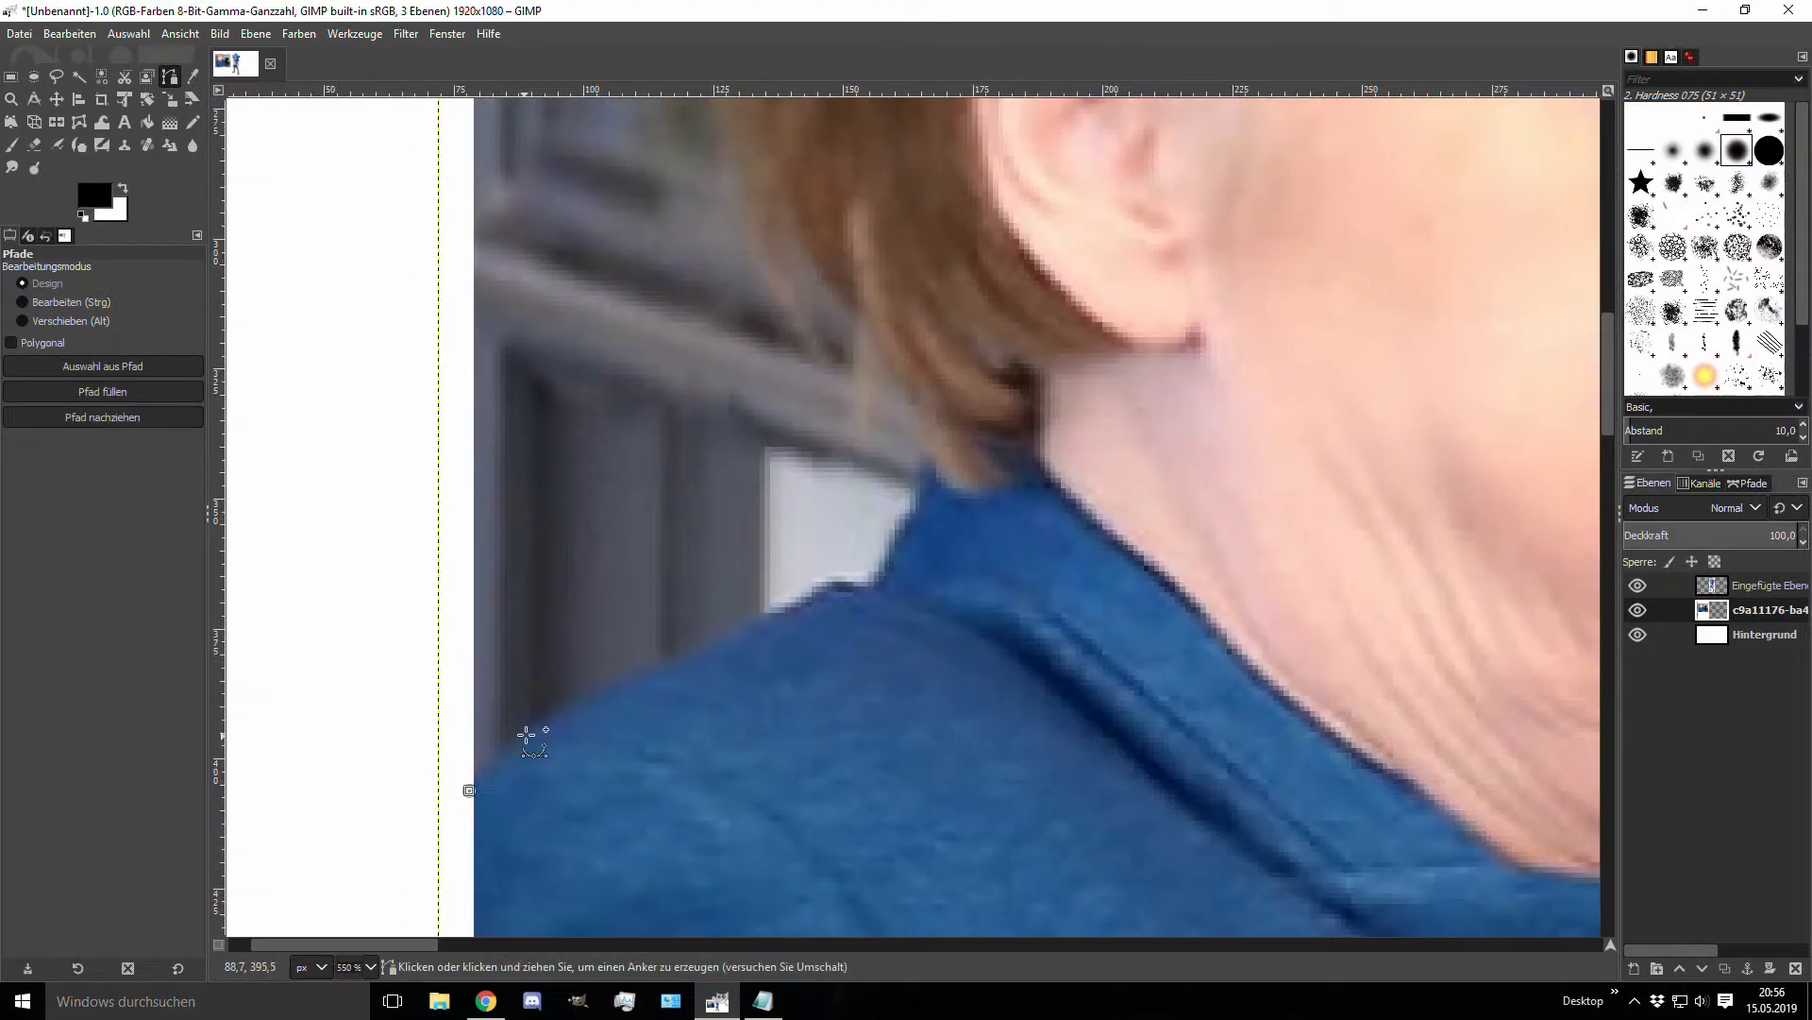
left_click(696, 639)
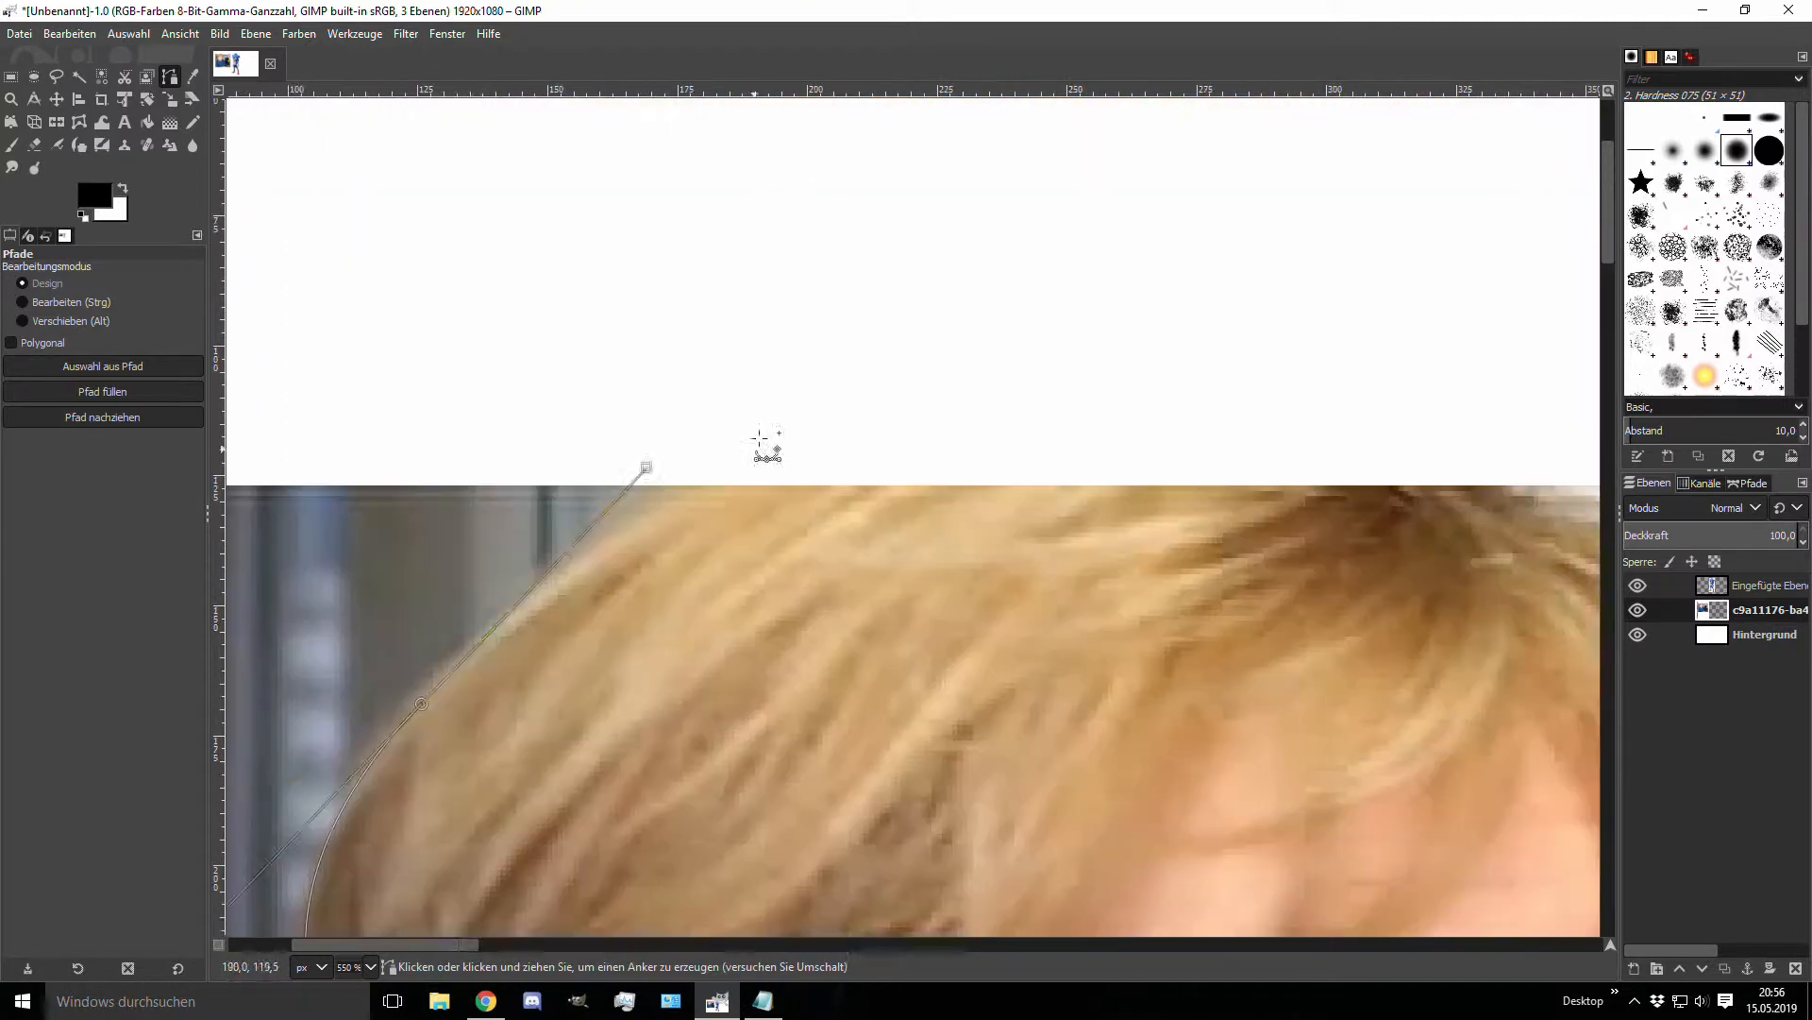
scroll(769, 445, "down", 1)
left_click(847, 525)
left_click_drag(841, 573, 829, 595)
scroll(840, 604, "up", 4)
scroll(812, 587, "down", 5)
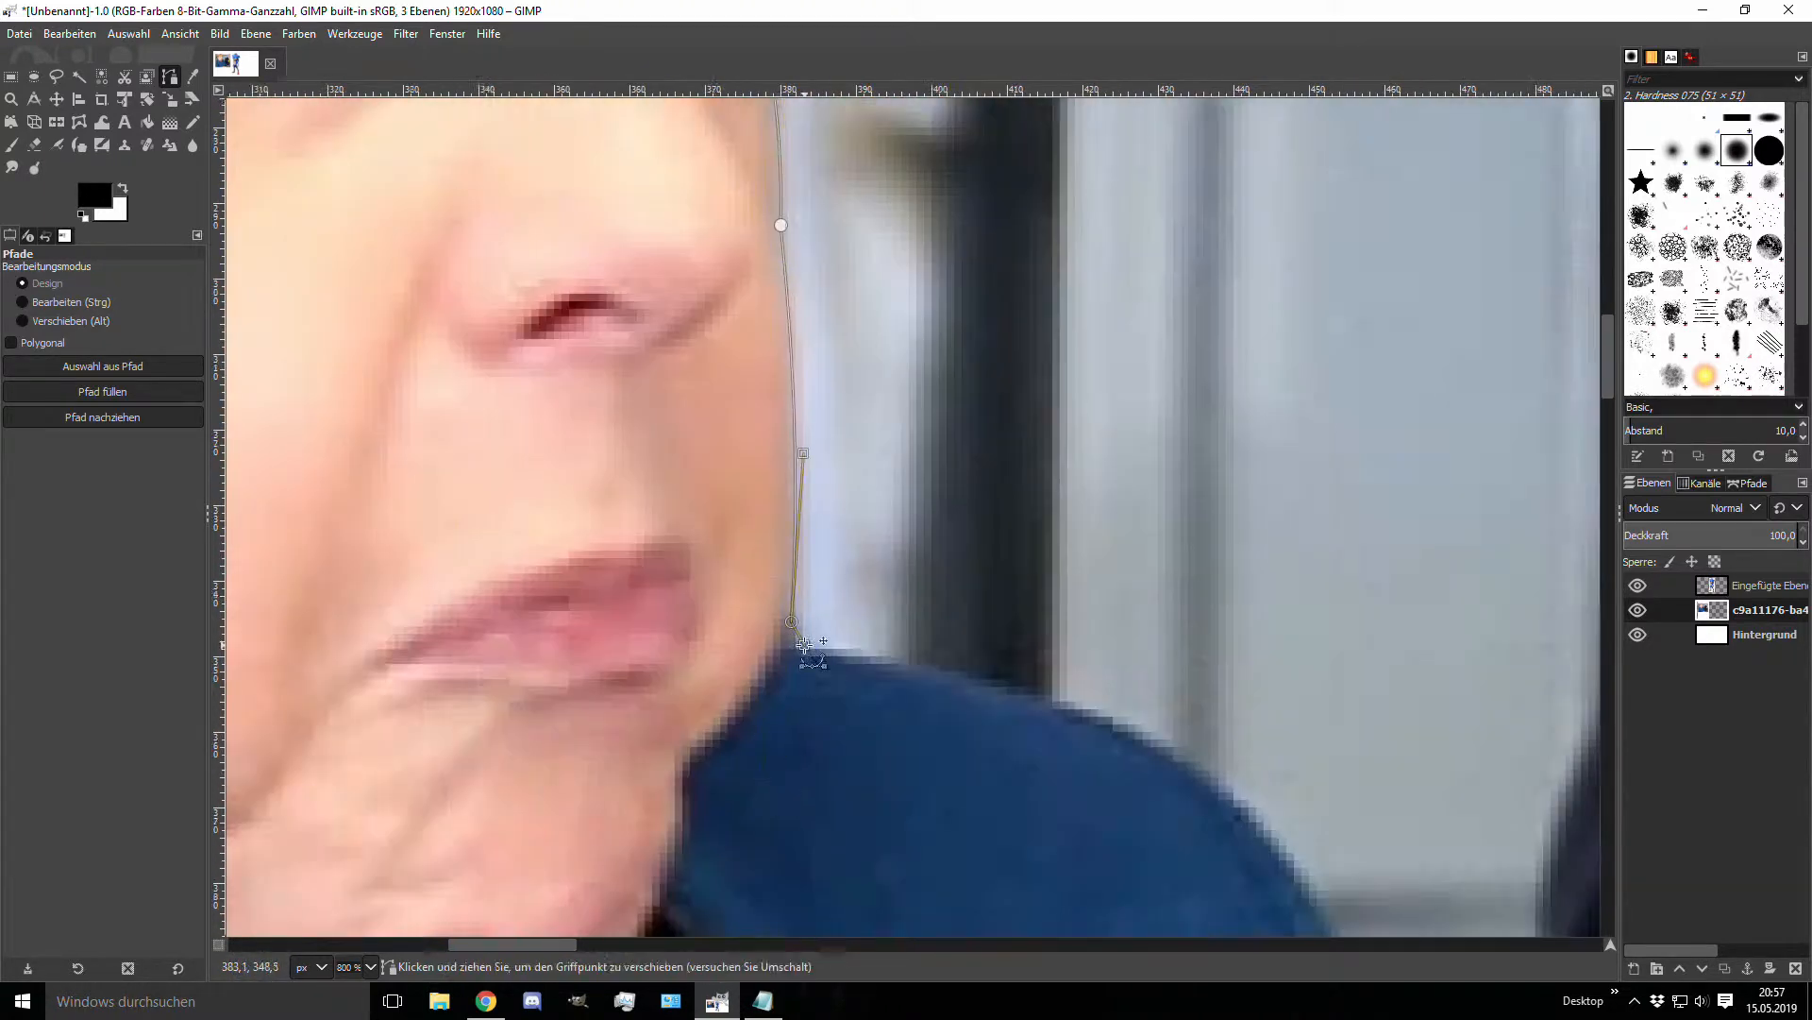
Step: Continue the path along her face, shoulder and jacket front to below the photo, and cut her out of the background
scroll(813, 587, "right", 3)
left_click(1033, 632)
scroll(1034, 627, "down", 4, "ctrl")
left_click(830, 427)
left_click(845, 522)
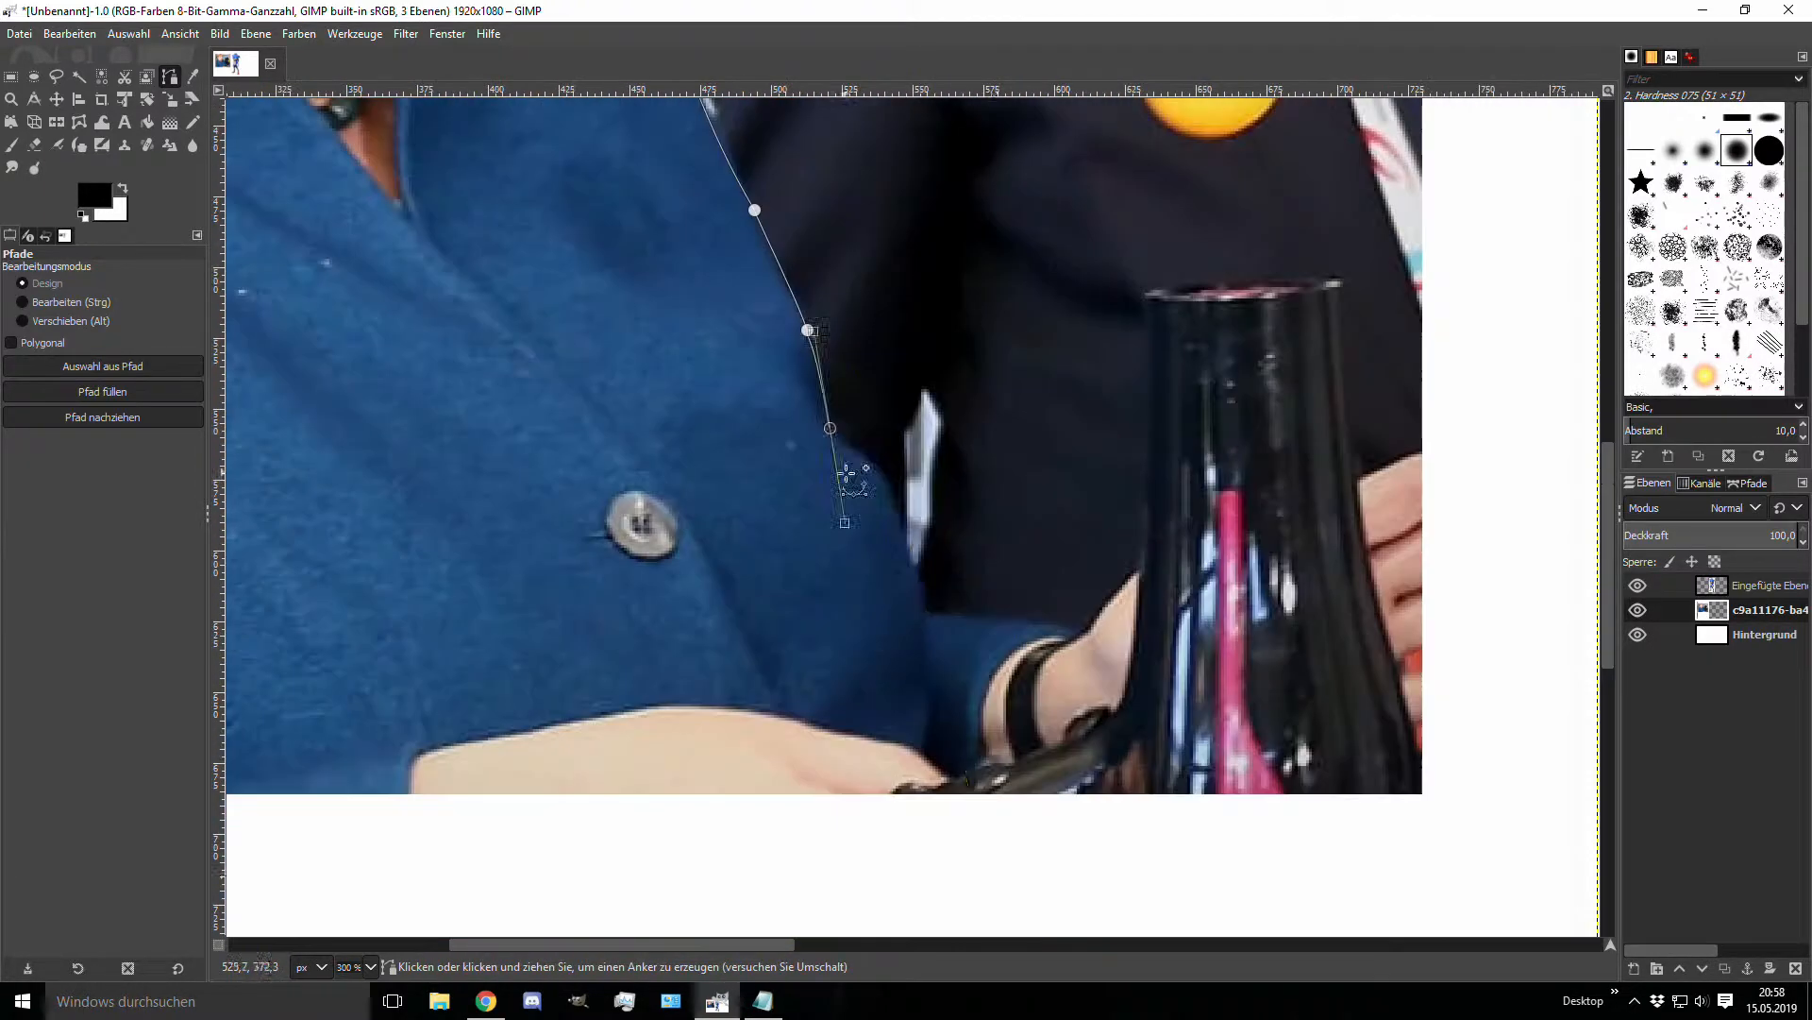
left_click(953, 835)
scroll(866, 415, "down", 3, "ctrl")
scroll(664, 652, "right", 10)
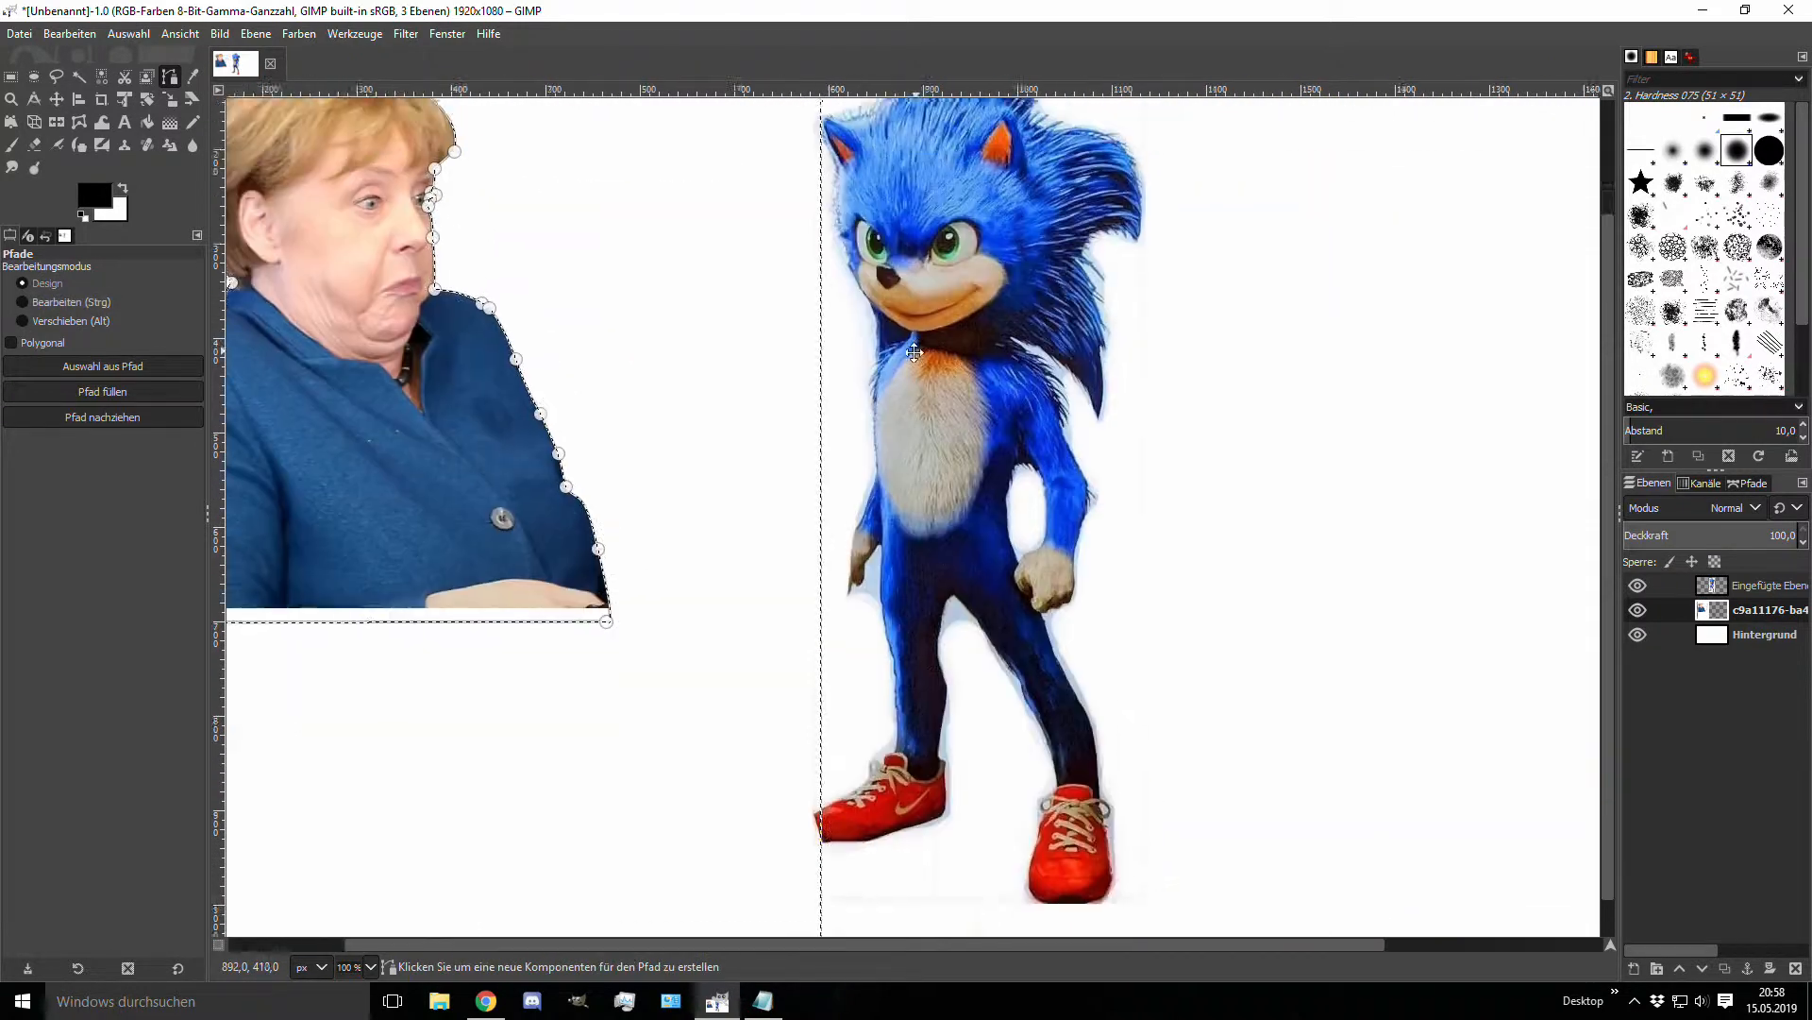
Step: Start a path around Sonic, following the inner edges of both legs up to the crotch and down again
scroll(663, 651, "up", 4, "ctrl")
left_click_drag(992, 476, 947, 242)
scroll(947, 243, "up", 4)
scroll(946, 243, "right", 2)
left_click_drag(885, 397, 995, 194)
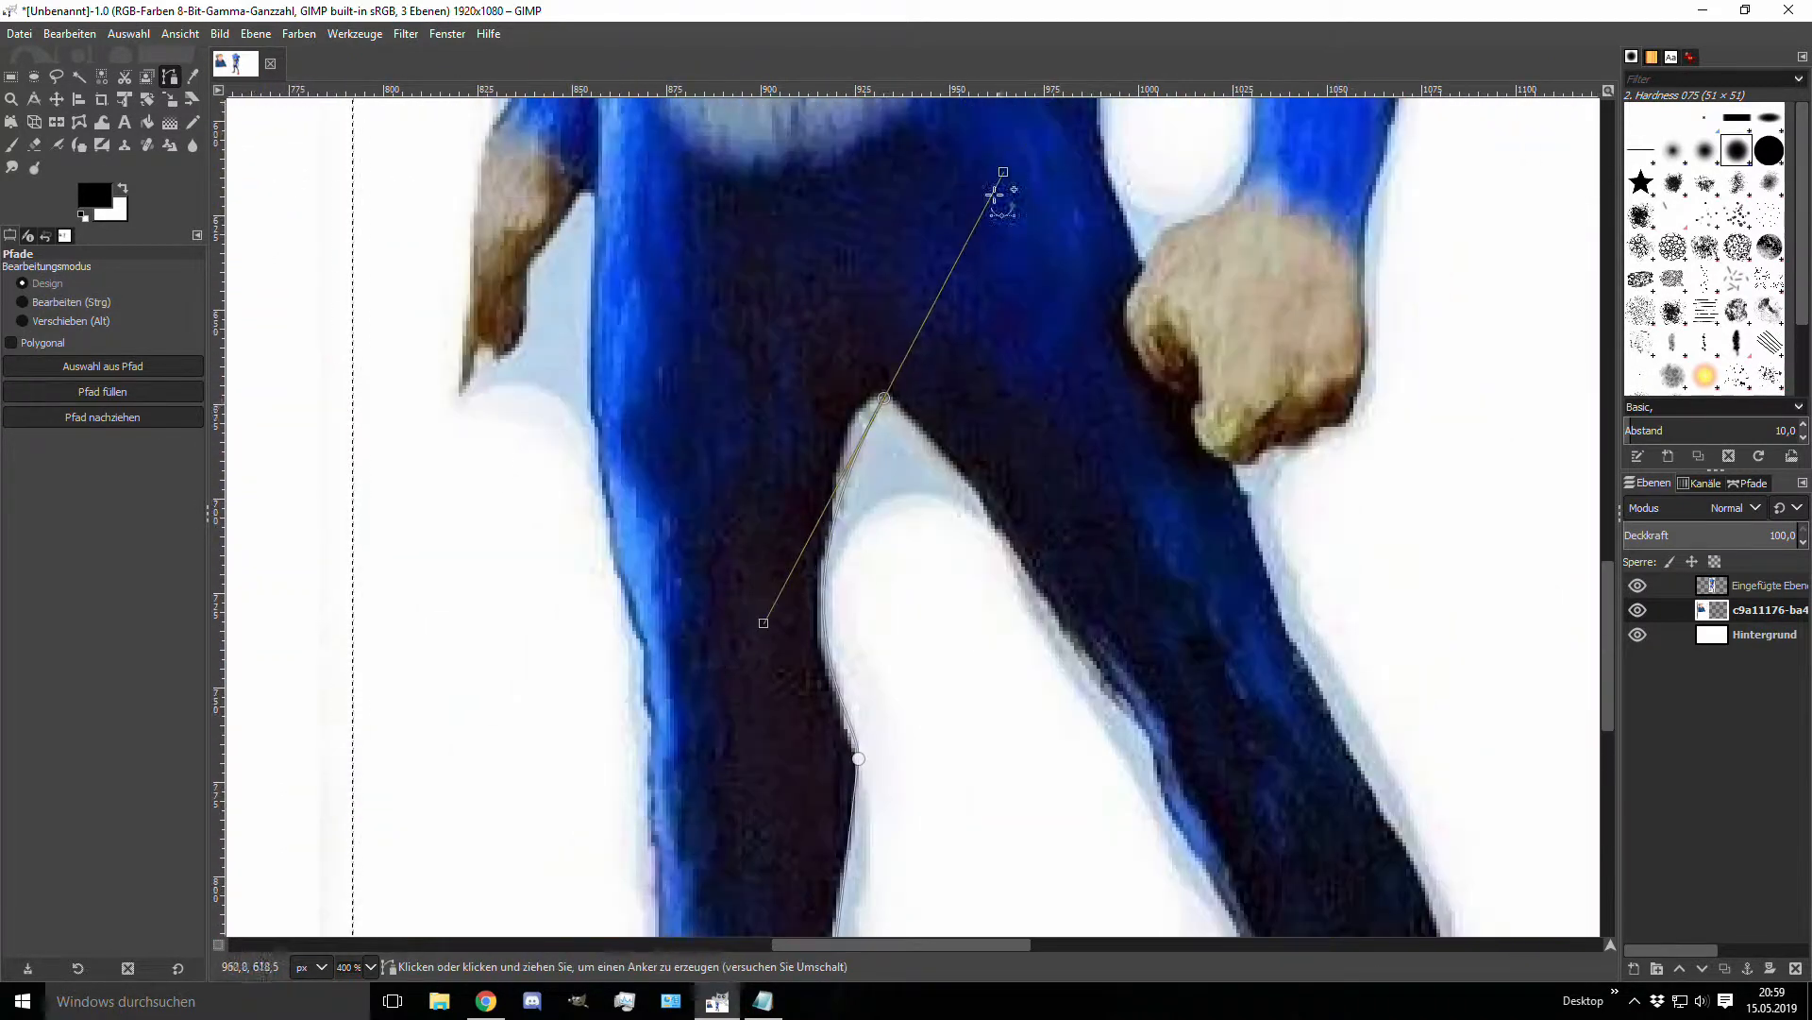
left_click(1034, 567)
left_click_drag(1157, 731, 1158, 752)
Step: Extend Sonic's path around the front-facing shoe, up the outer leg and along the hand and outer arm
scroll(999, 507, "down", 5)
scroll(999, 507, "right", 3)
scroll(1032, 500, "down", 5)
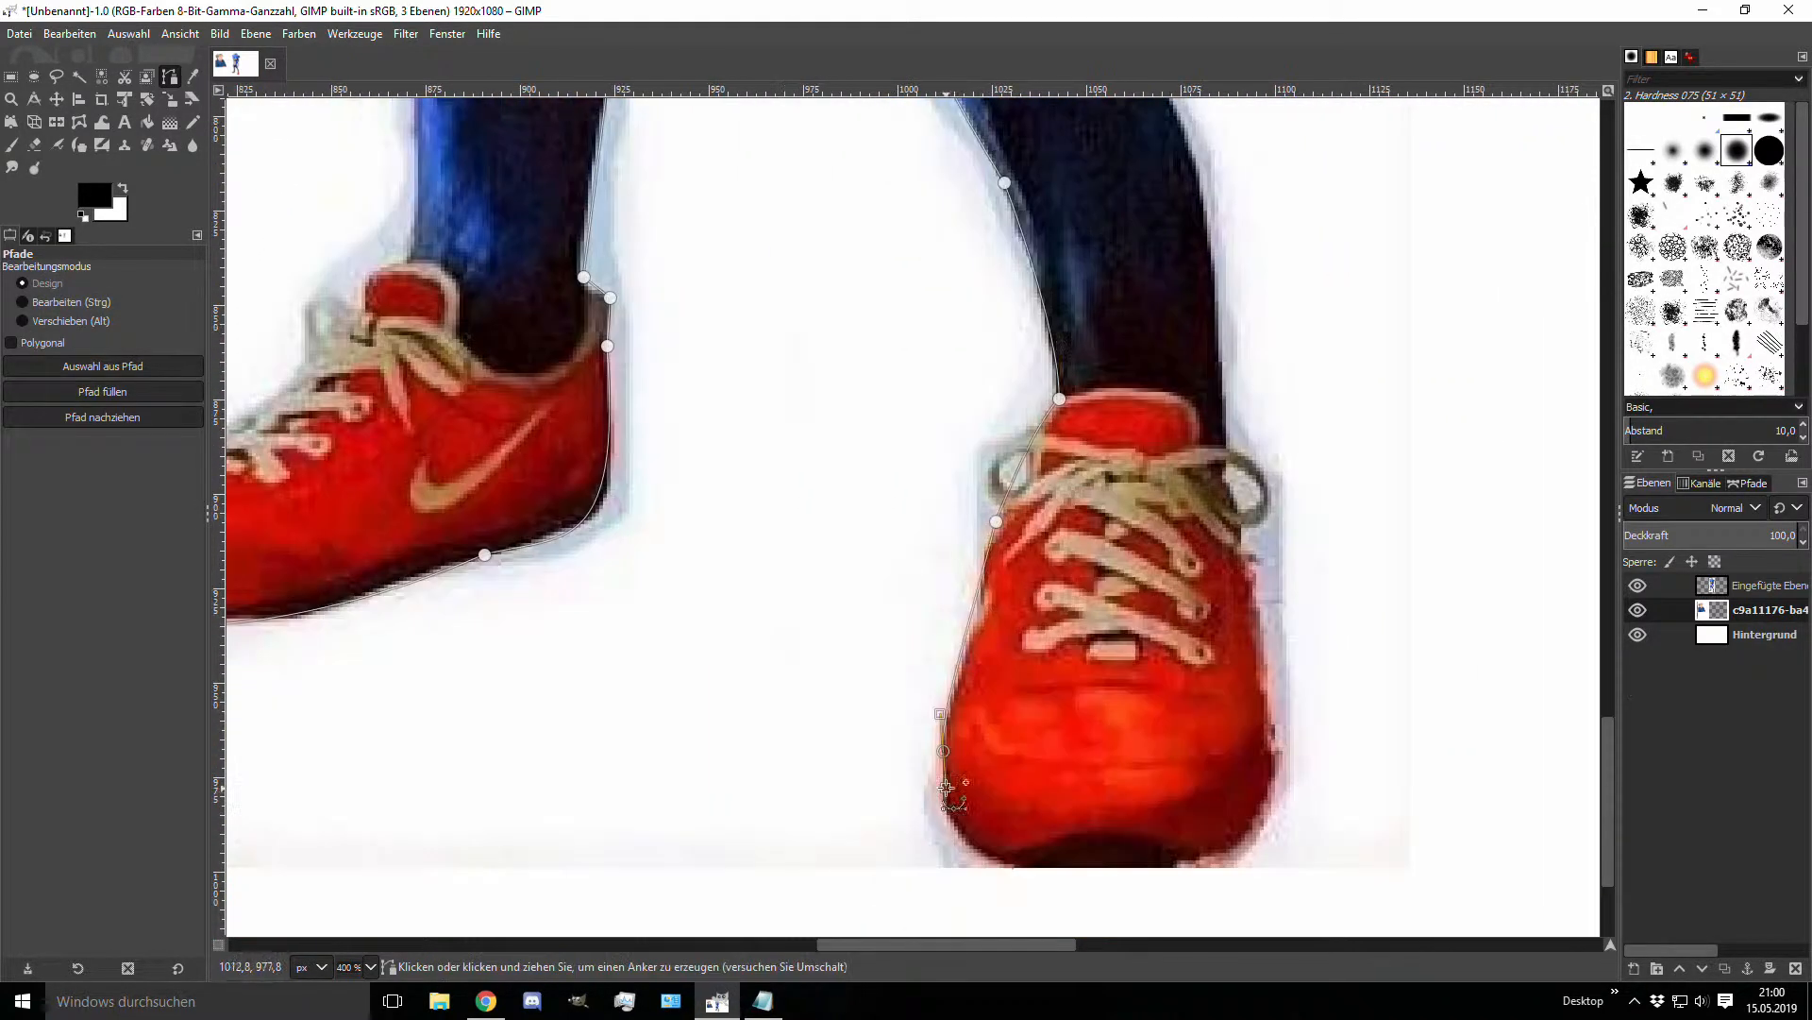
scroll(1032, 500, "right", 3)
scroll(1032, 500, "up", 8)
left_click_drag(770, 329, 778, 210)
scroll(809, 586, "up", 10)
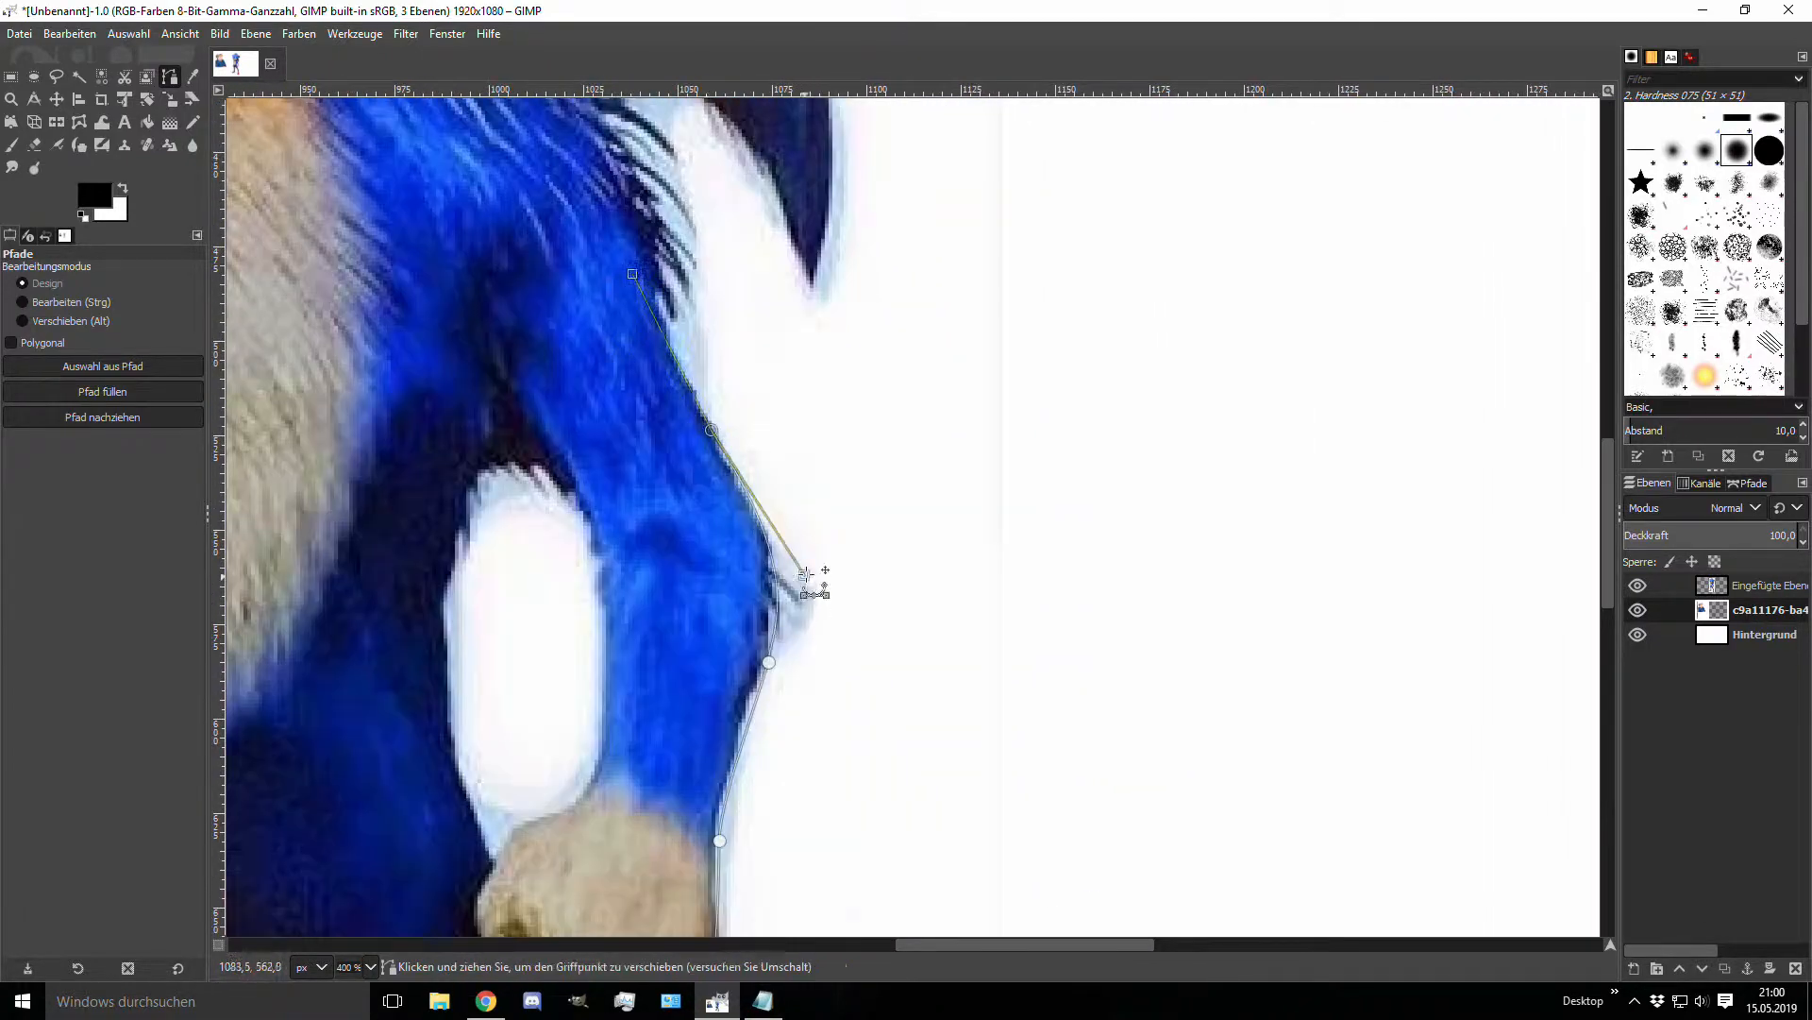
Step: Trace Sonic's quills, the top of the head, the ear and the face side down towards the other leg
scroll(748, 274, "up", 10)
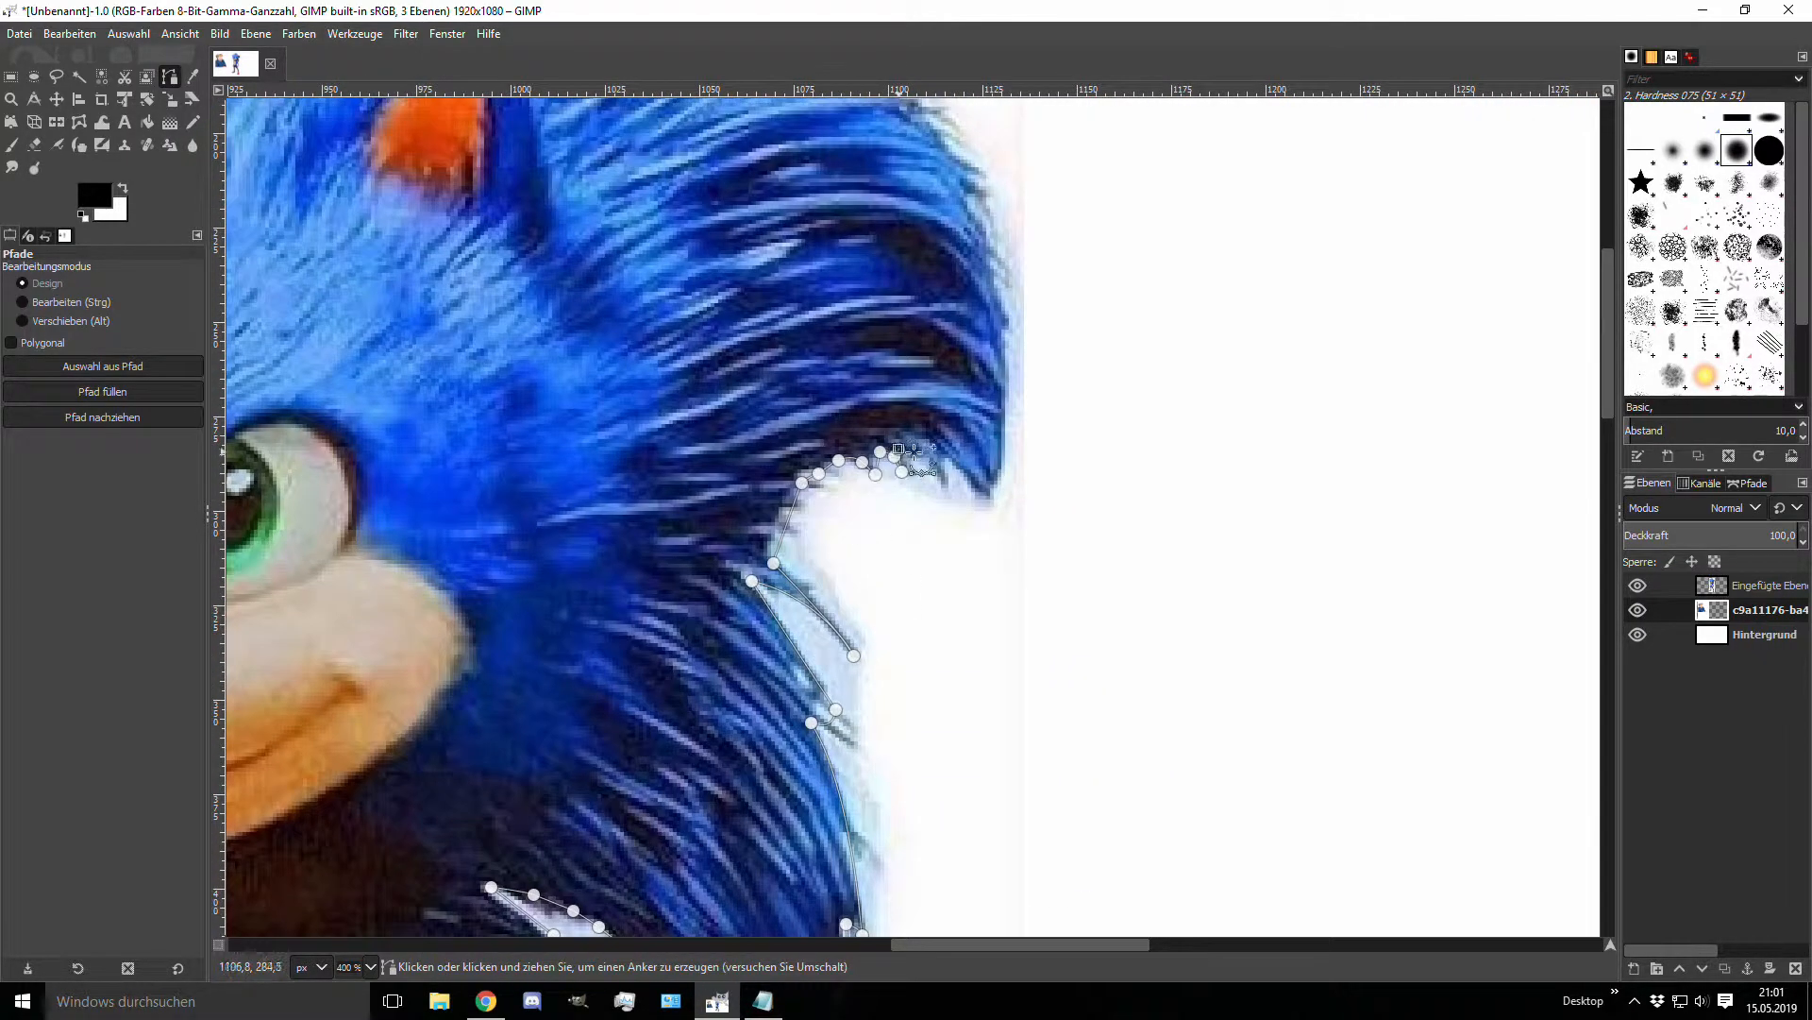
scroll(748, 274, "left", 10)
scroll(748, 274, "down", 3)
left_click_drag(650, 557, 696, 713)
scroll(697, 712, "down", 15)
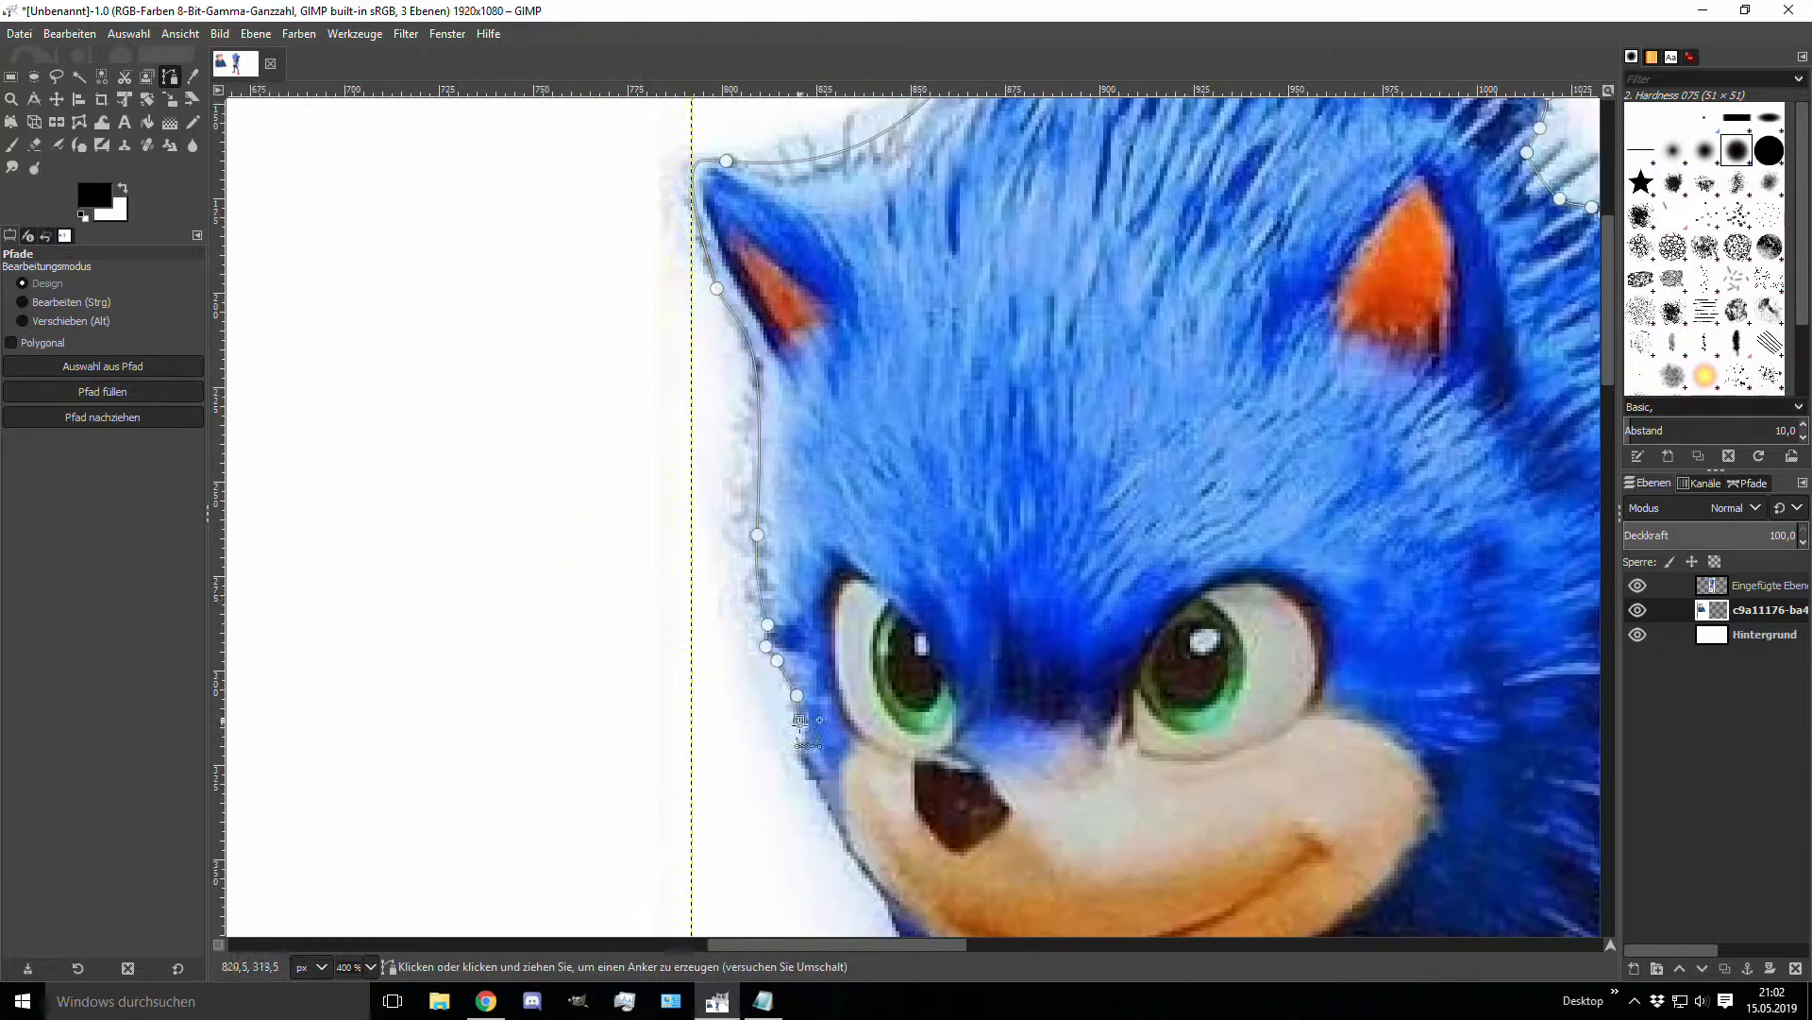
left_click_drag(753, 295, 752, 371)
scroll(920, 701, "down", 5)
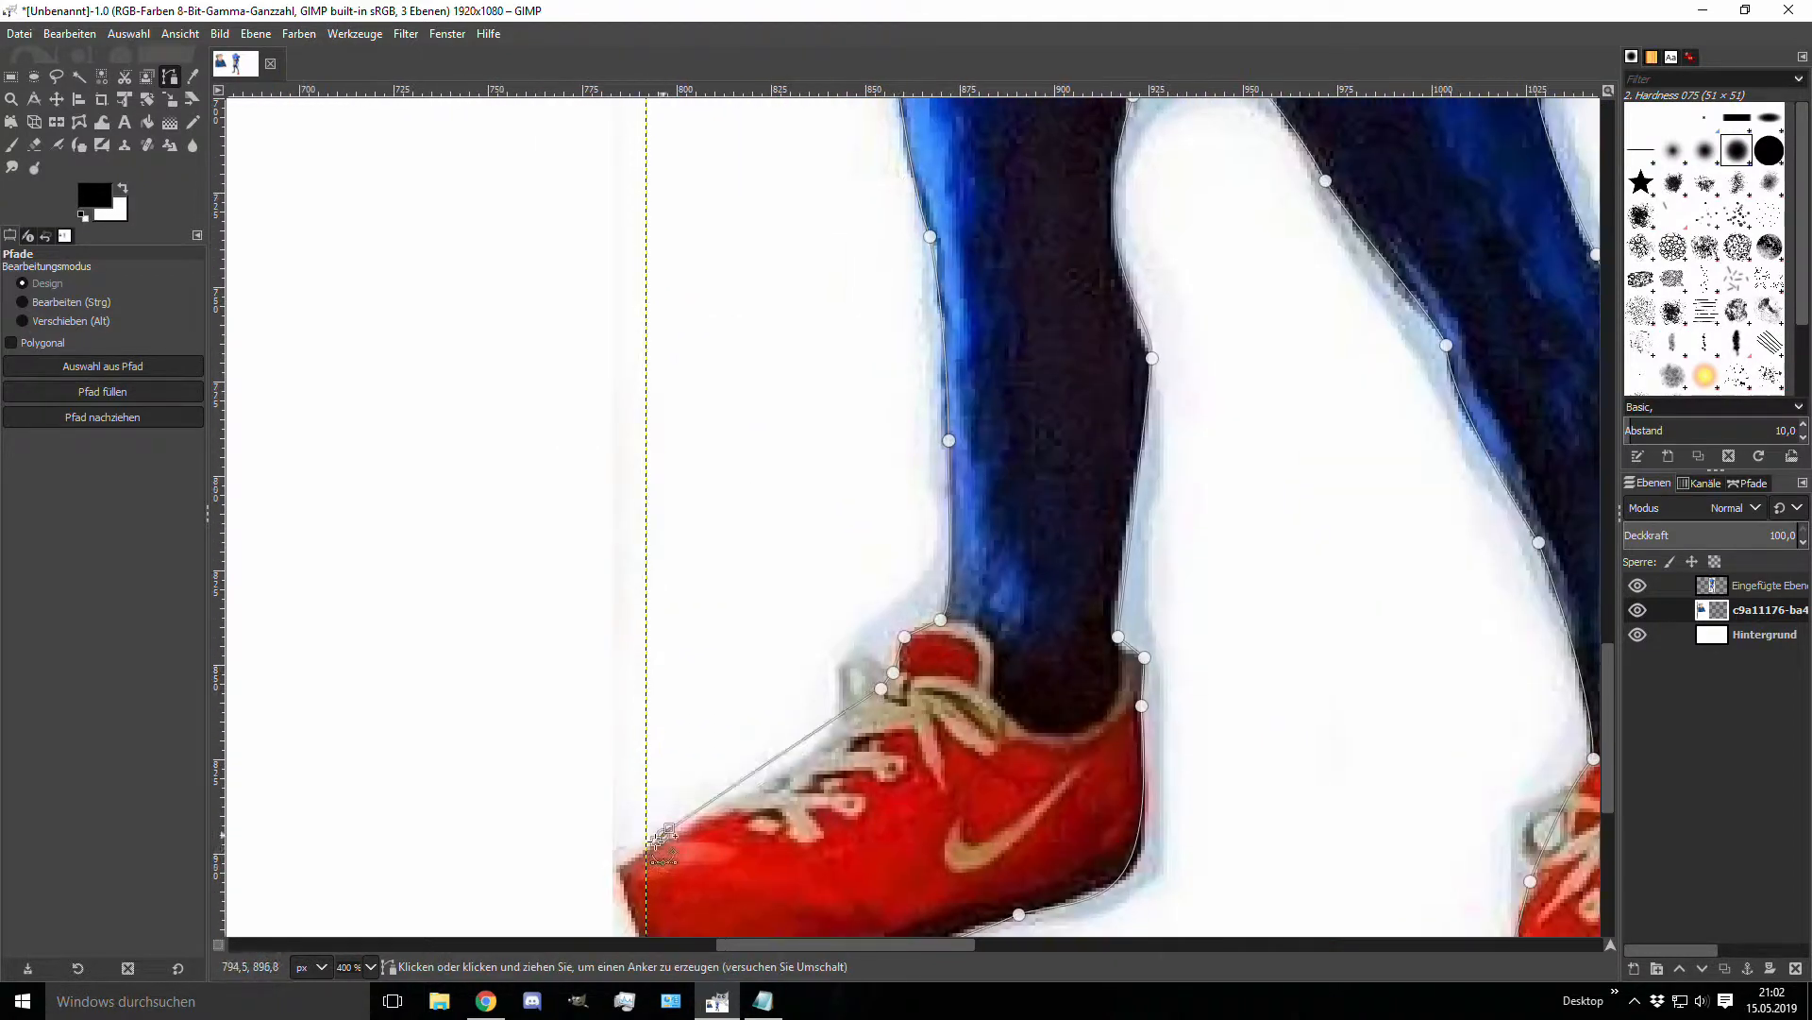
Step: Finish Sonic's outline and remove the background around him on his layer, including the gap between arm and body
scroll(801, 598, "up", 10)
scroll(871, 645, "right", 5)
scroll(870, 644, "down", 1)
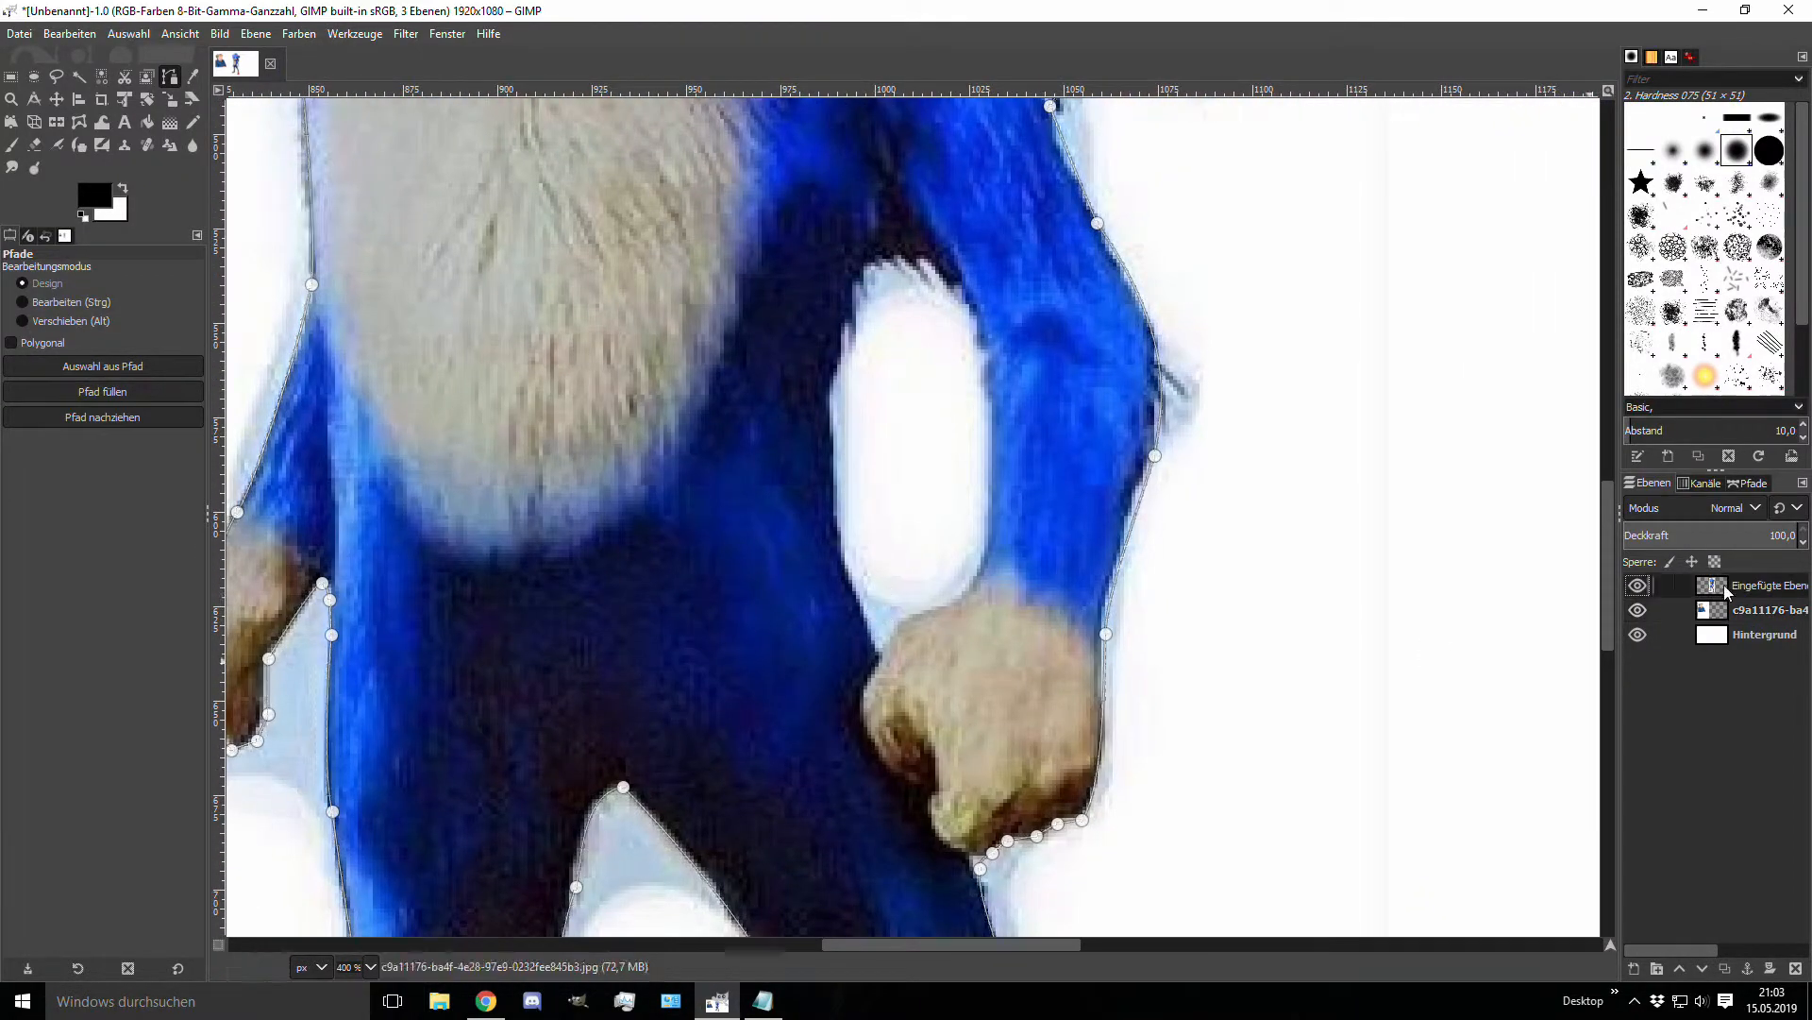
scroll(1133, 385, "up", 4)
scroll(1132, 385, "down", 5)
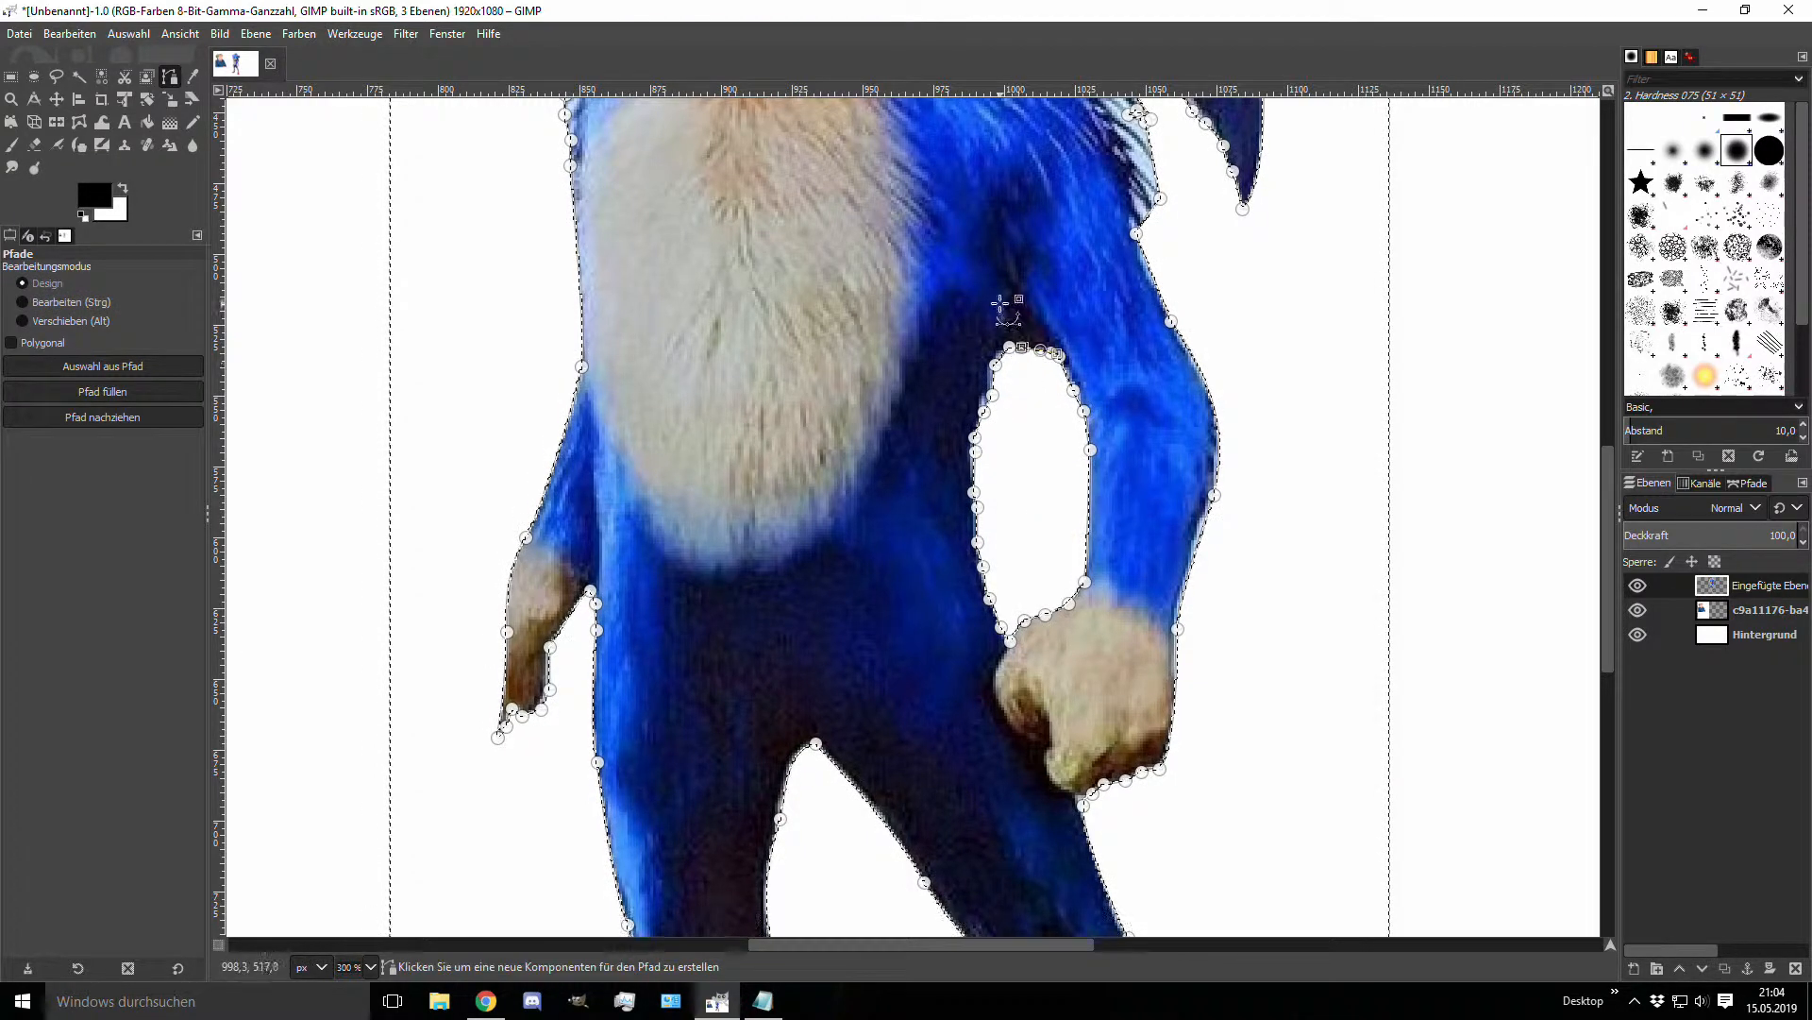
scroll(1152, 769, "up", 6)
scroll(1152, 770, "left", 2)
scroll(1152, 769, "down", 3)
scroll(948, 614, "up", 1)
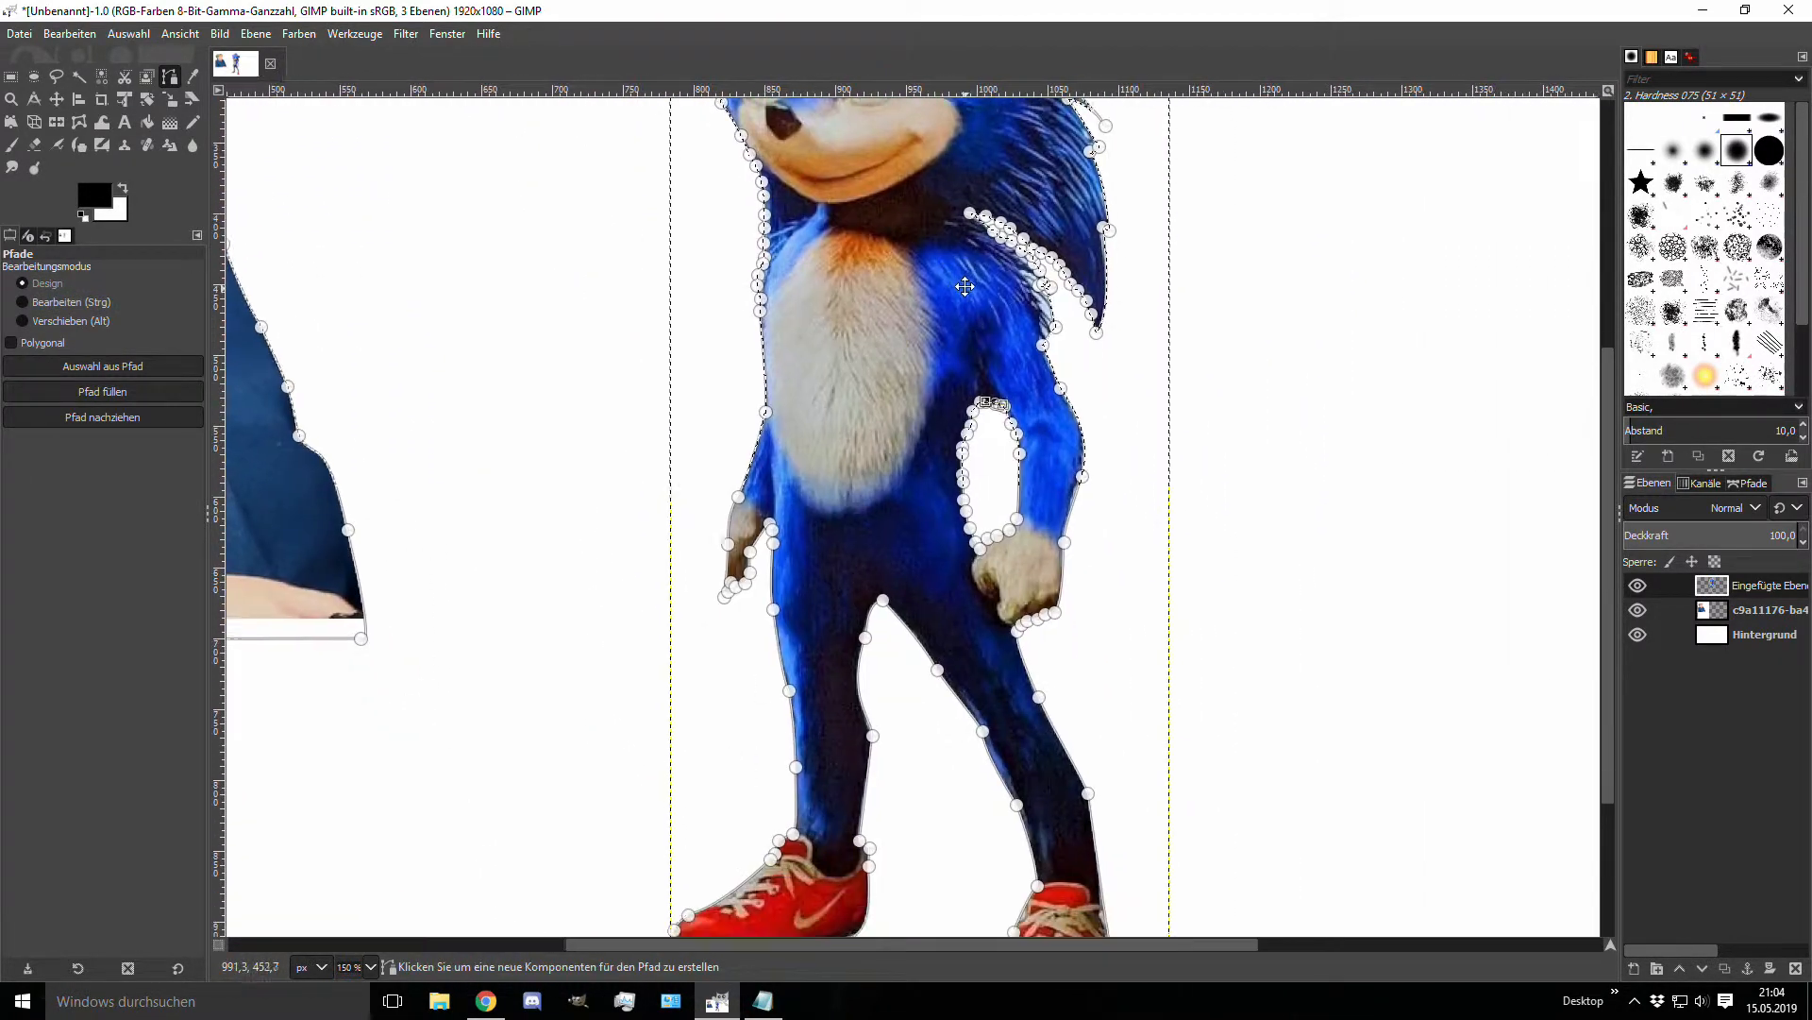
left_click_drag(946, 609, 923, 539)
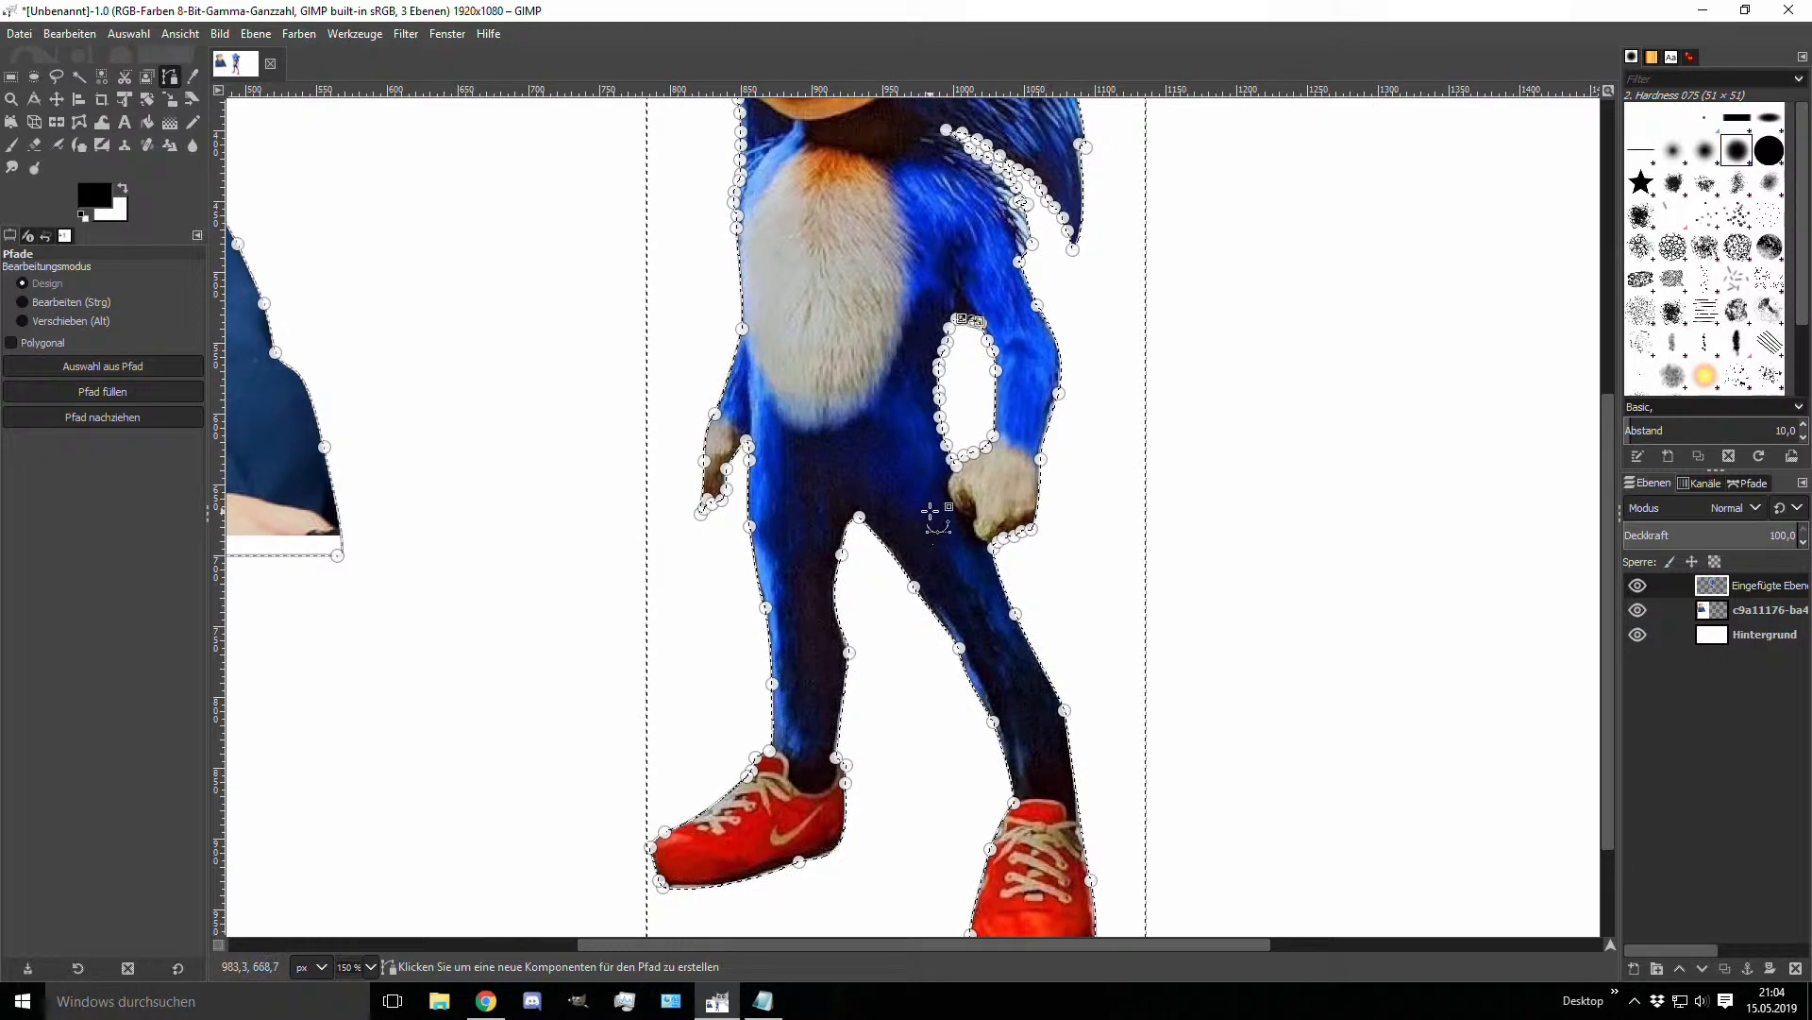
left_click_drag(793, 475, 914, 377)
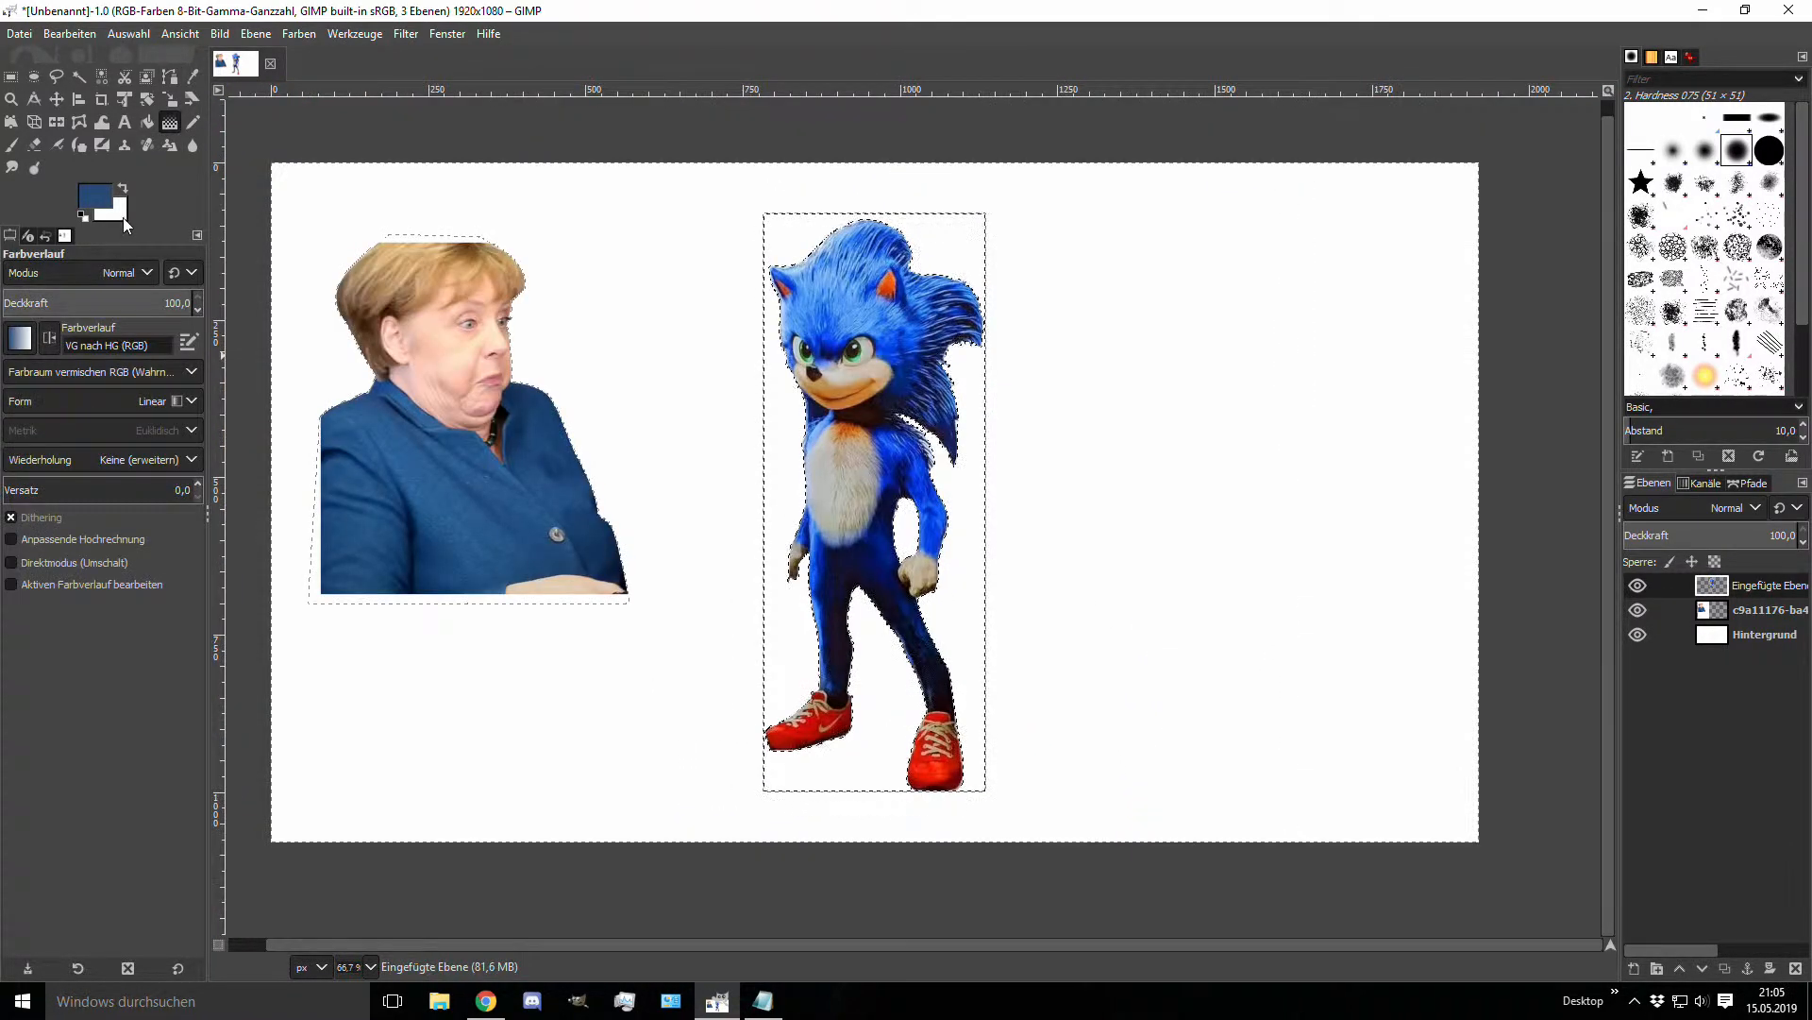
Step: Choose a light blue background colour and fill the Hintergrund layer with a vertical linear gradient from dark blue to light blue
left_click(120, 213)
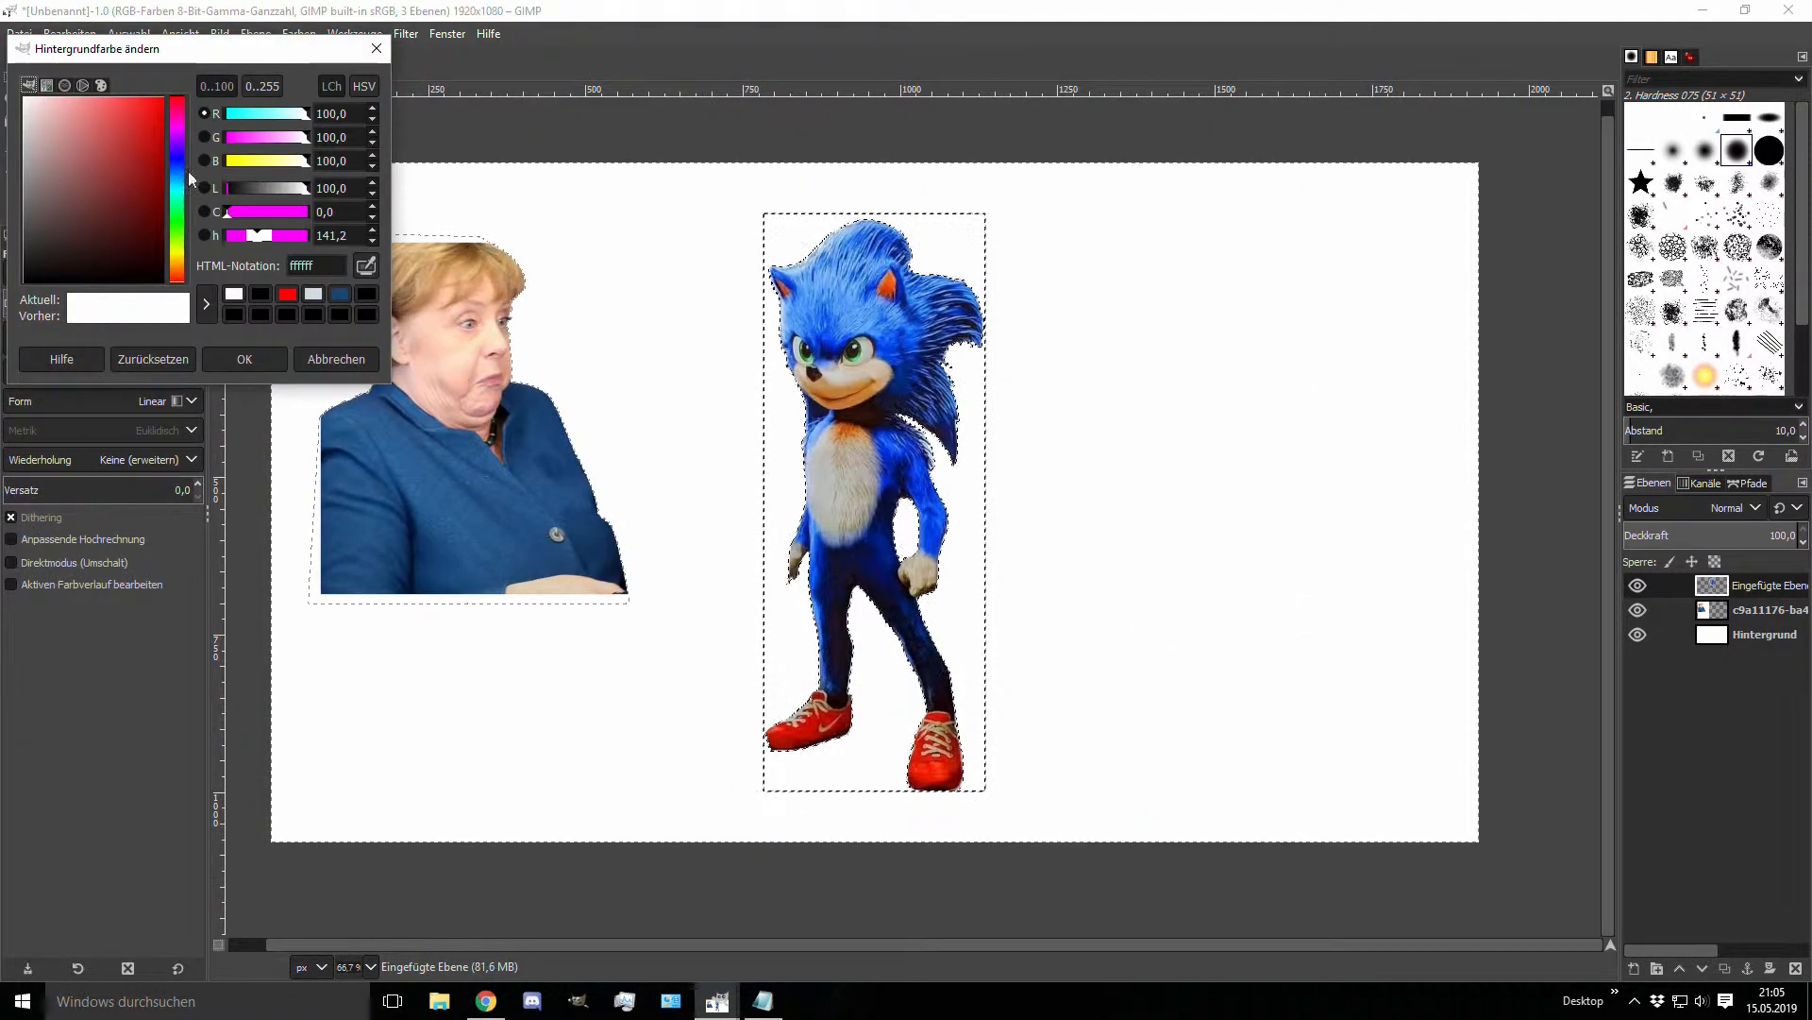
mouse_move(178, 187)
left_mouse_down()
mouse_move(121, 62)
mouse_move(39, 59)
left_mouse_up()
left_click(244, 359)
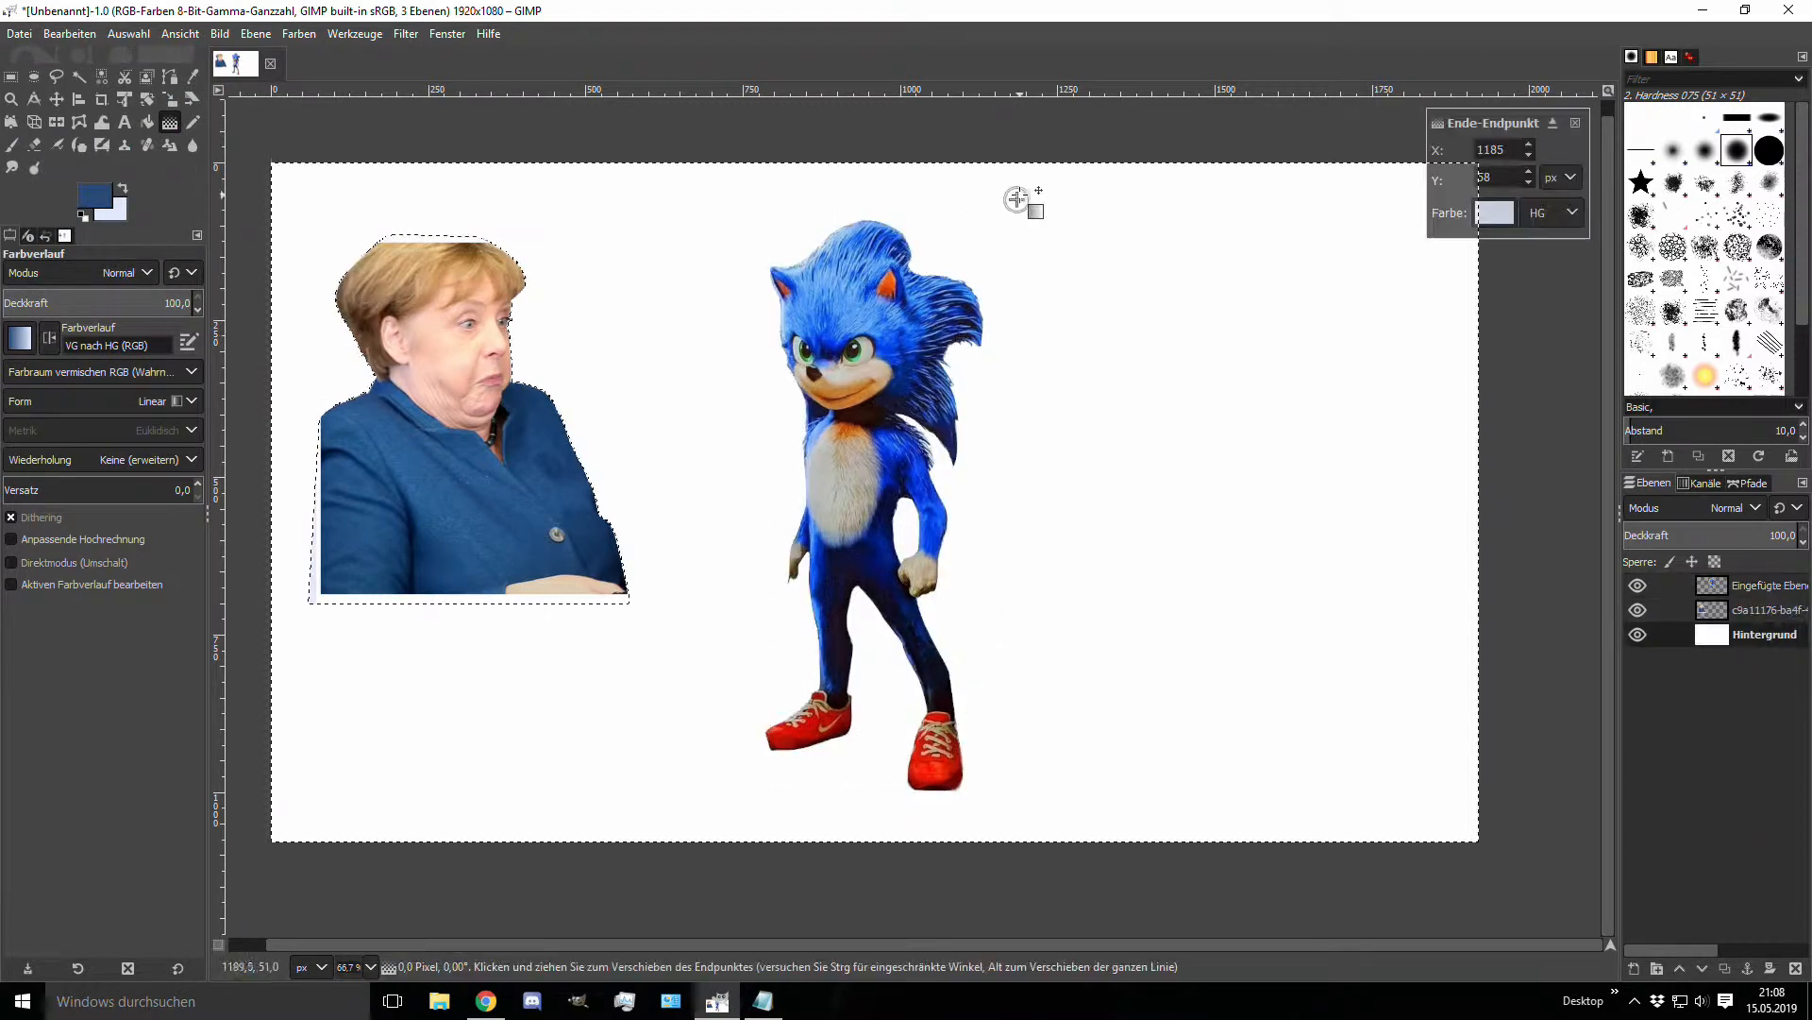
left_click_drag(1016, 201, 1023, 794)
Step: Scale the Merkel layer to 991 × 1173 px so she fills the left part of the canvas
key("shift+s")
left_click(418, 359)
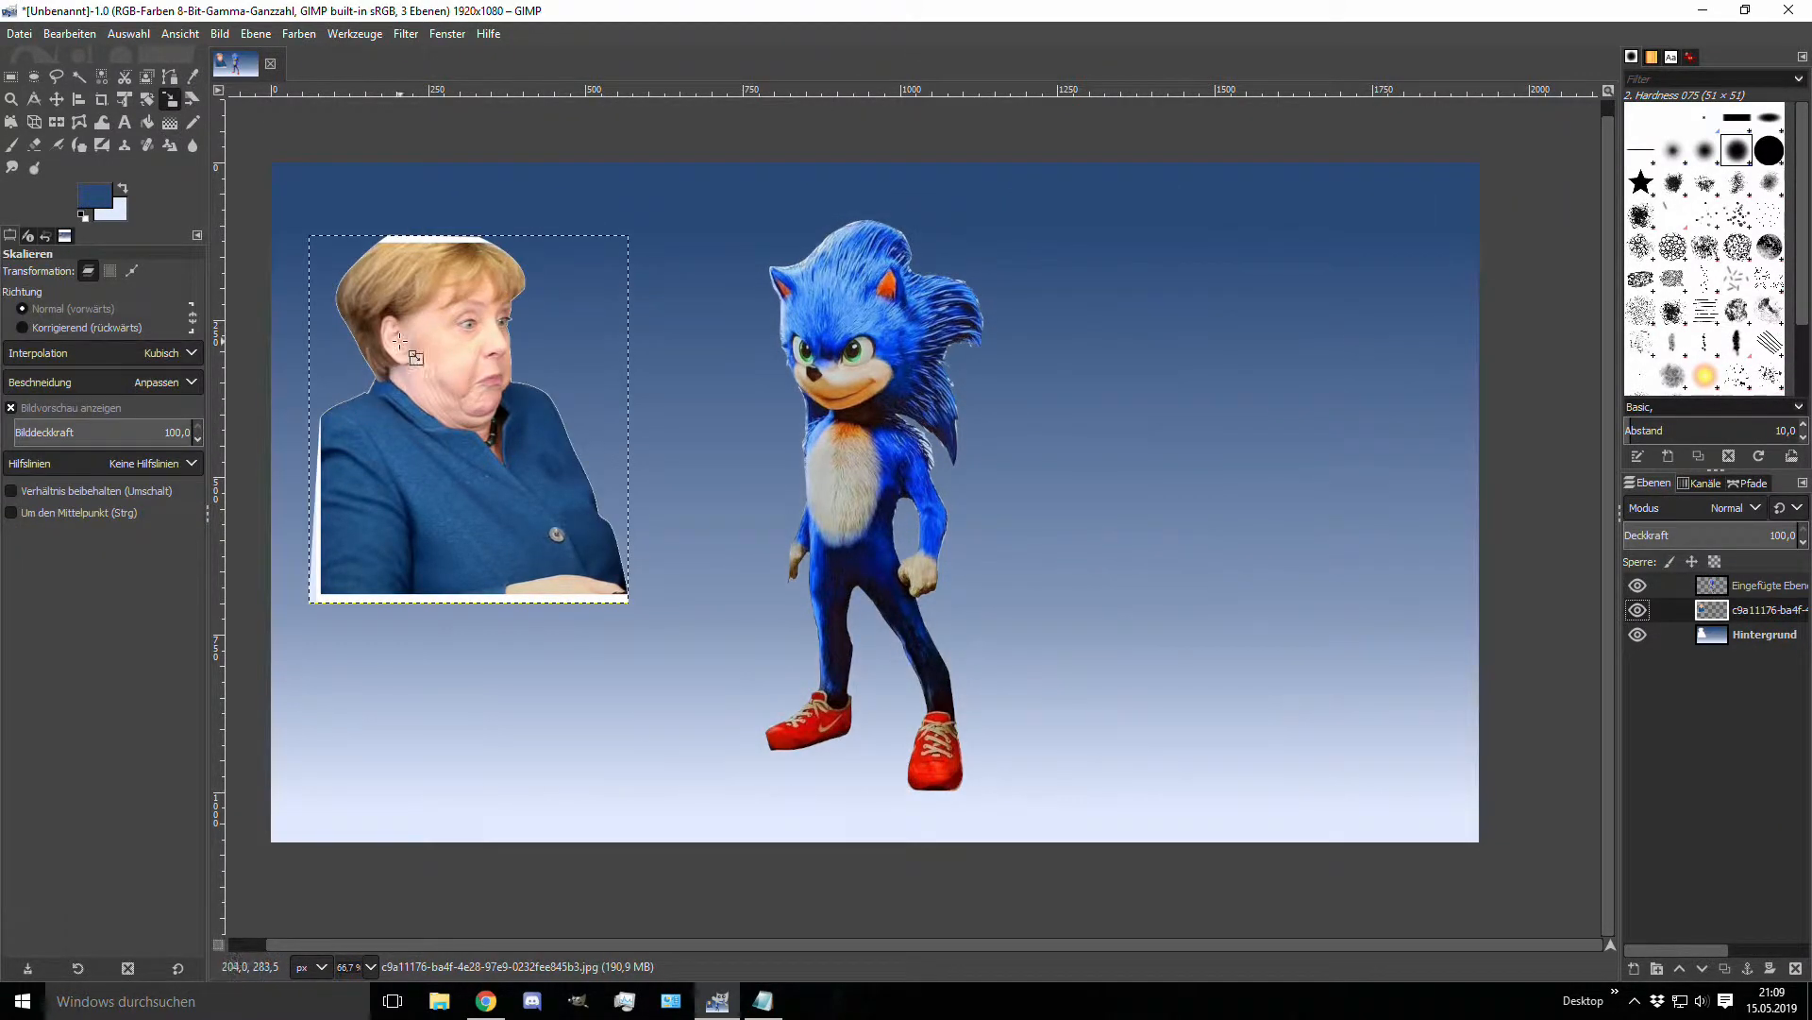
left_click_drag(644, 620, 936, 964)
left_click_drag(623, 587, 543, 525)
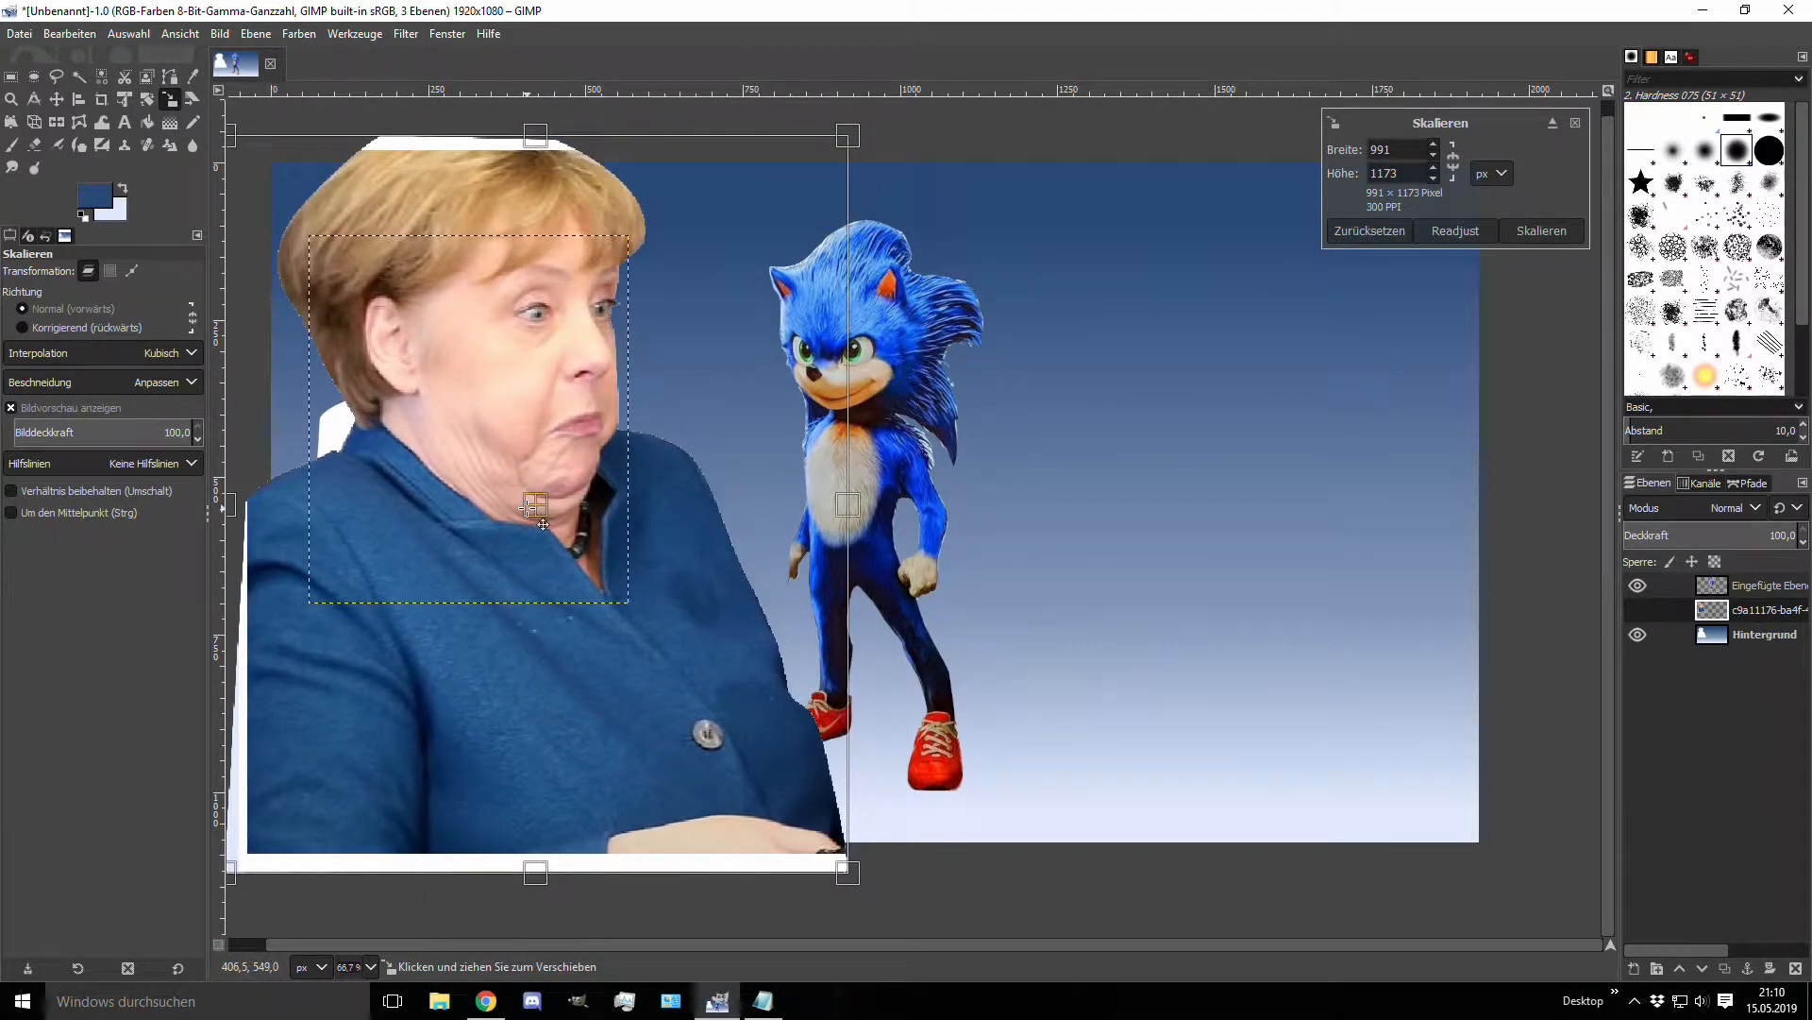
left_click(1540, 234)
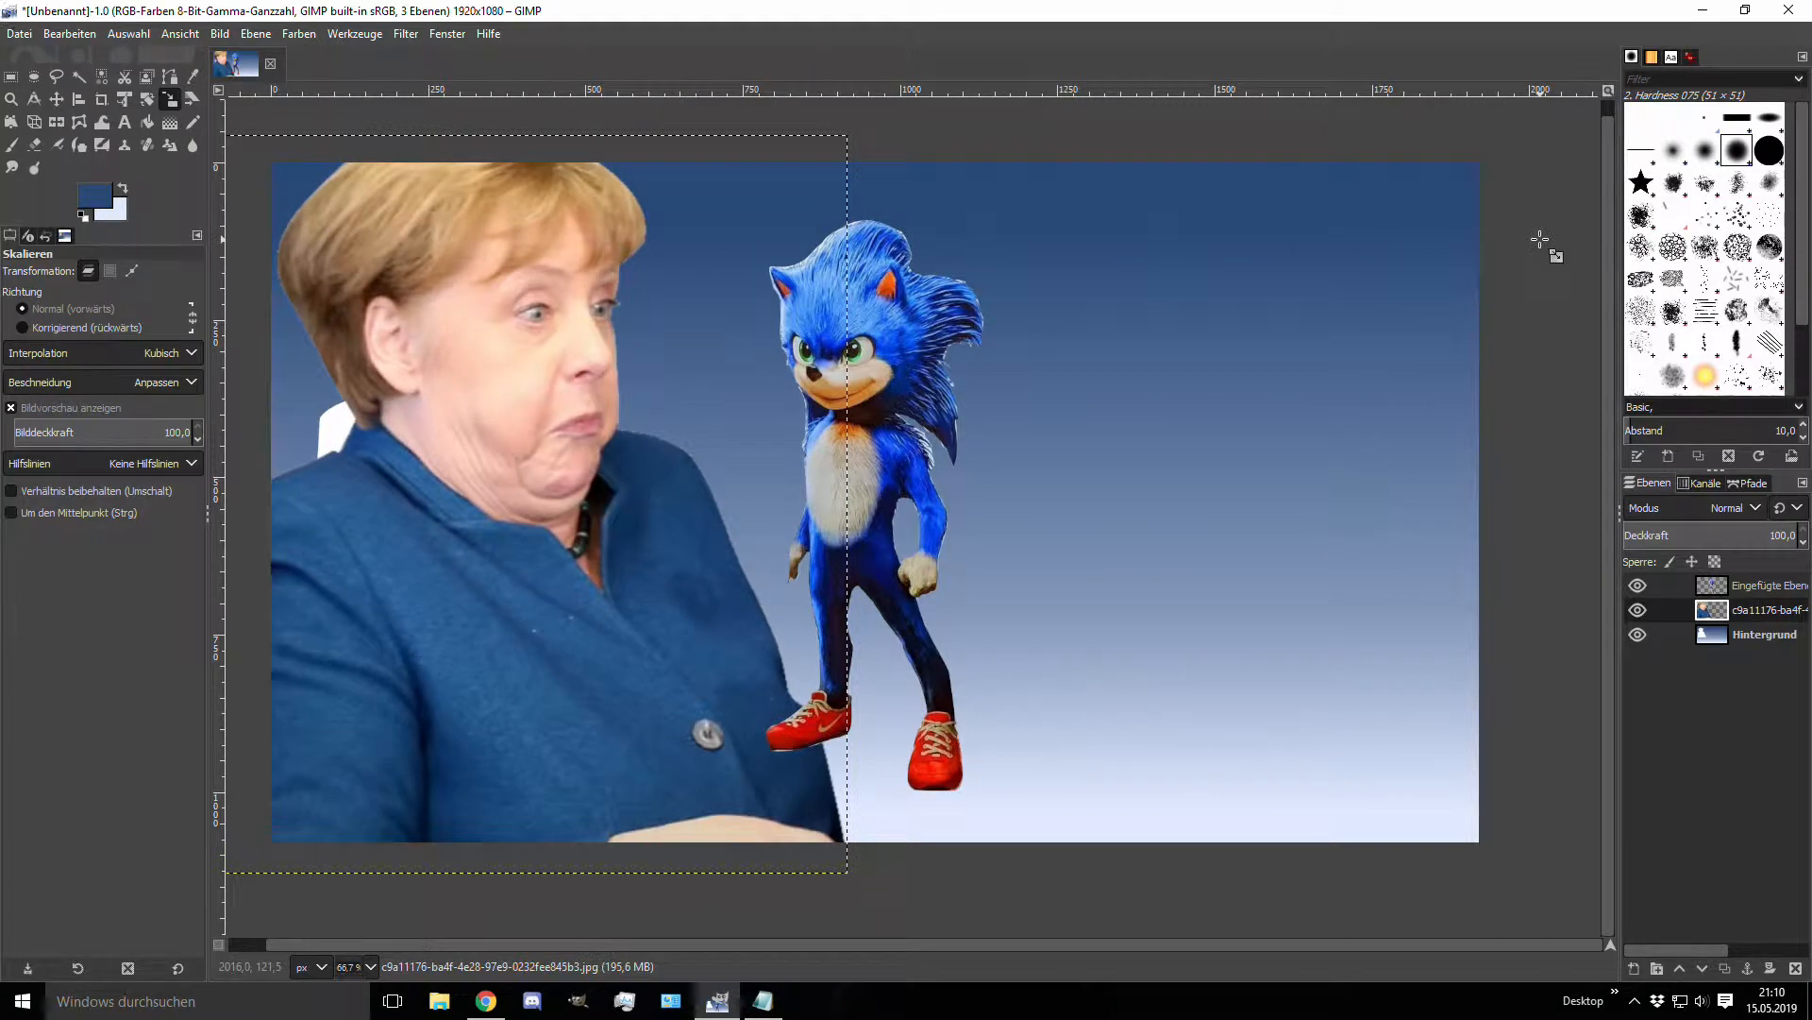
Step: Shift the enlarged Merkel layer about 60 px further left while keeping its size
left_click(592, 501)
left_click_drag(557, 510, 519, 509)
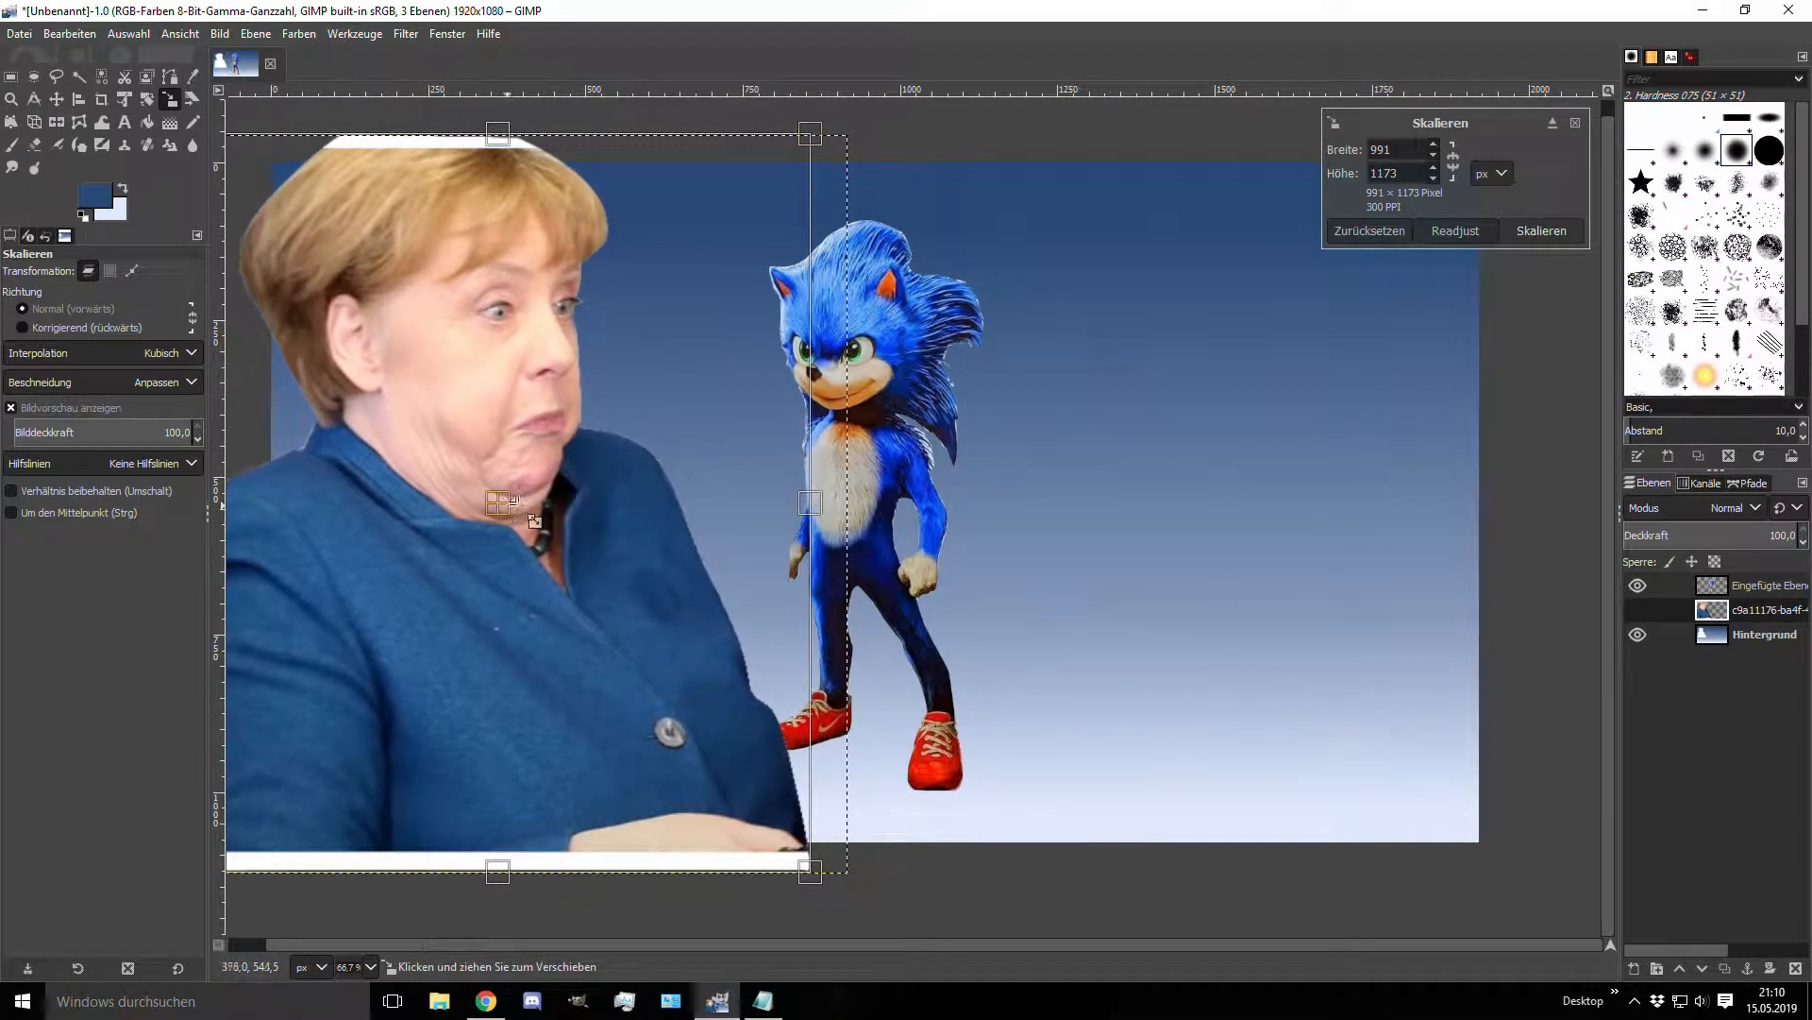
left_click(1577, 238)
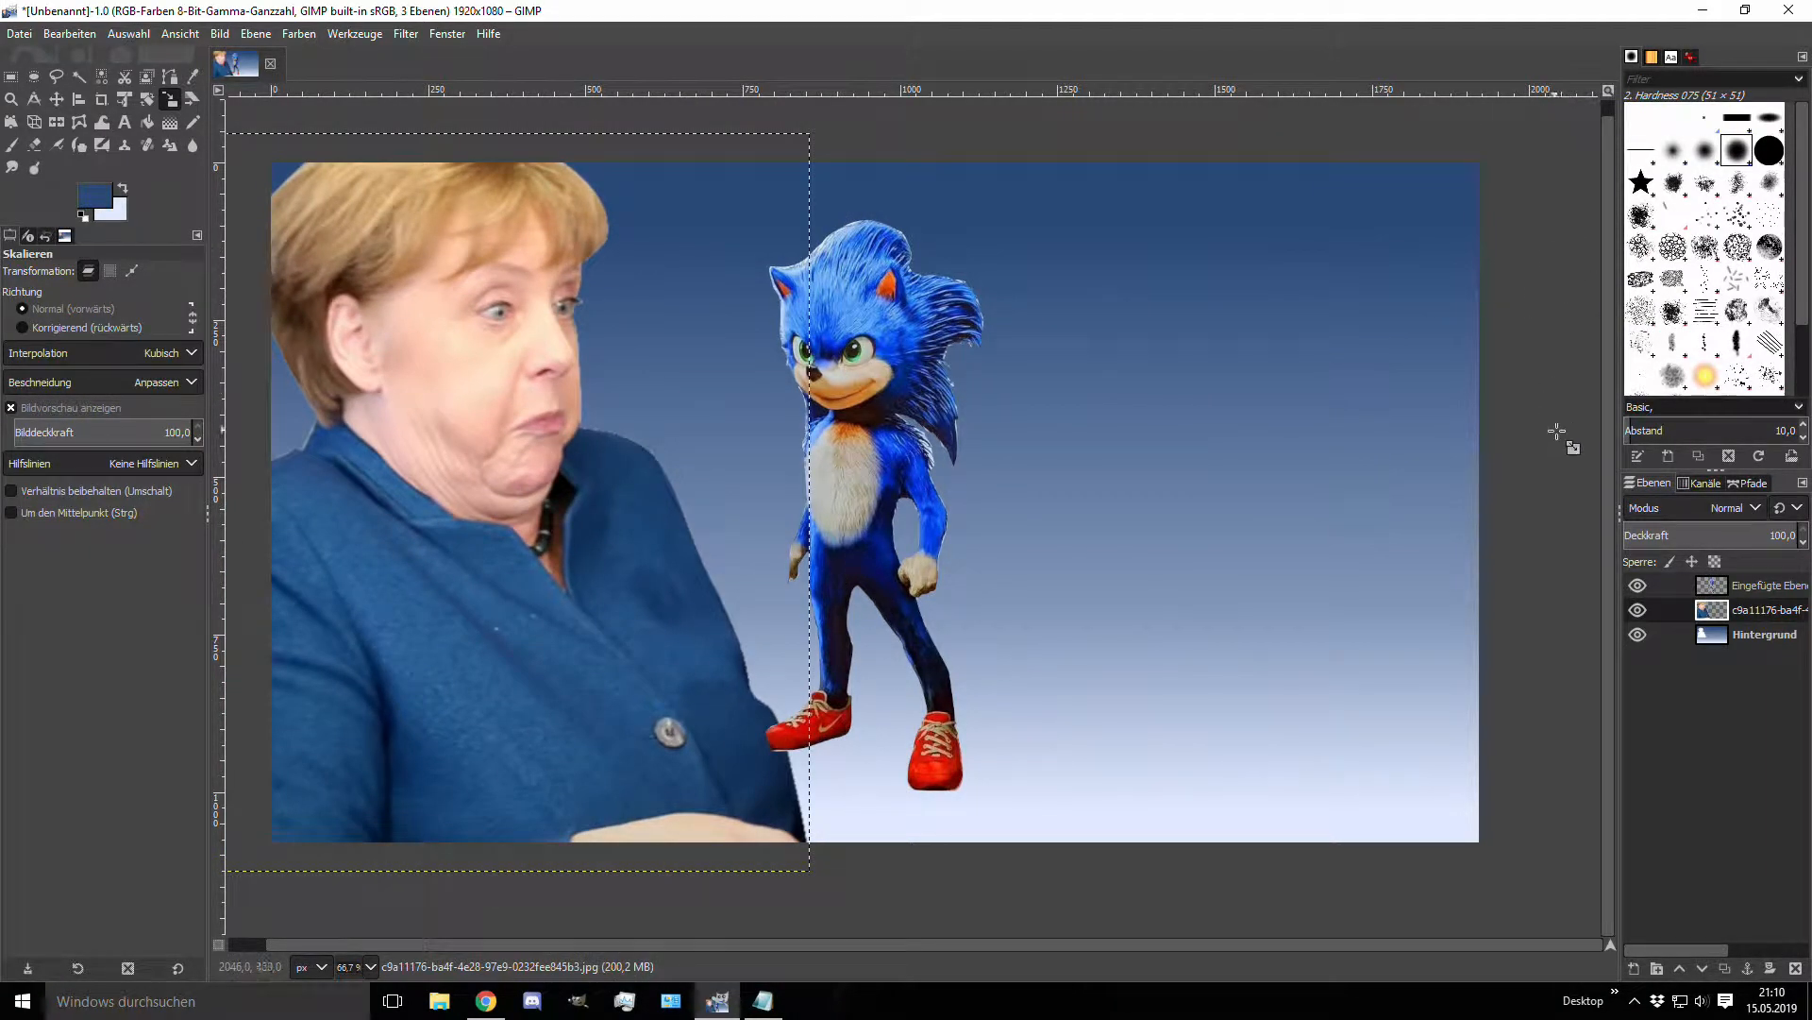
Step: Scale the Sonic layer to 697 × 1814 px and place it in the right part of the canvas, facing Merkel
left_click(1737, 589)
left_click(920, 472)
left_click_drag(882, 502, 1062, 486)
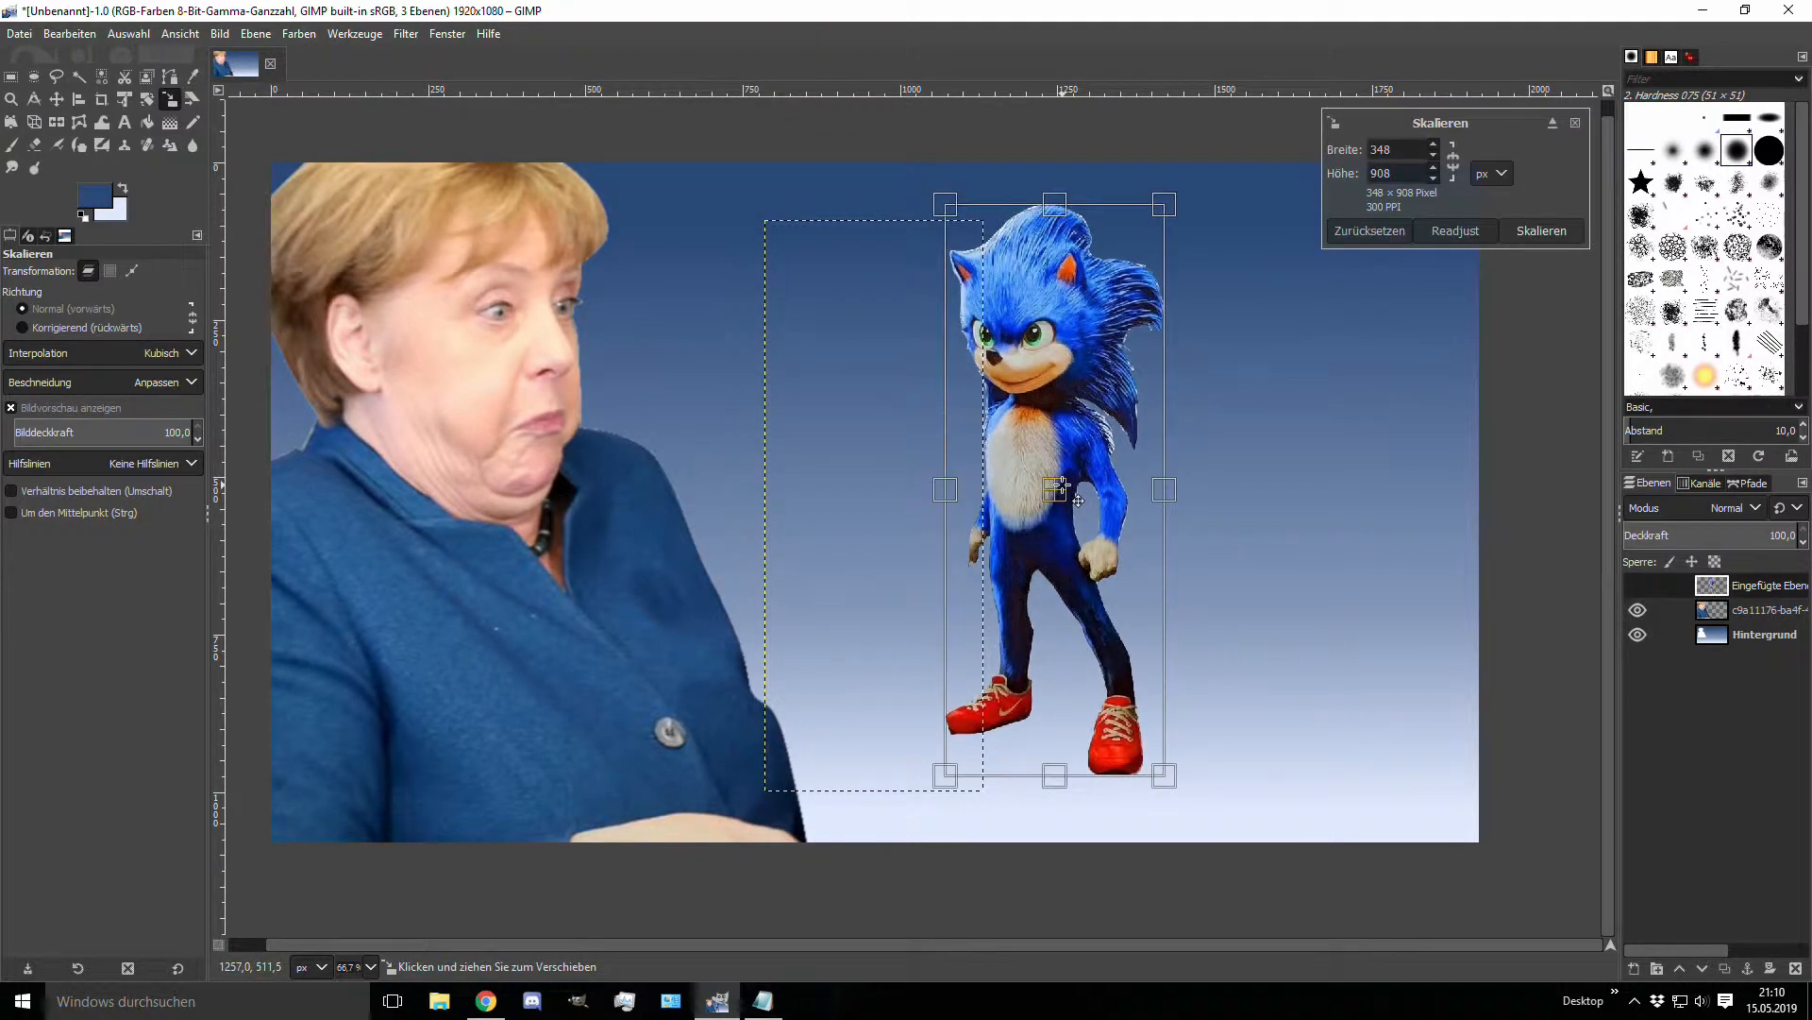
left_click_drag(1167, 776, 1309, 1009)
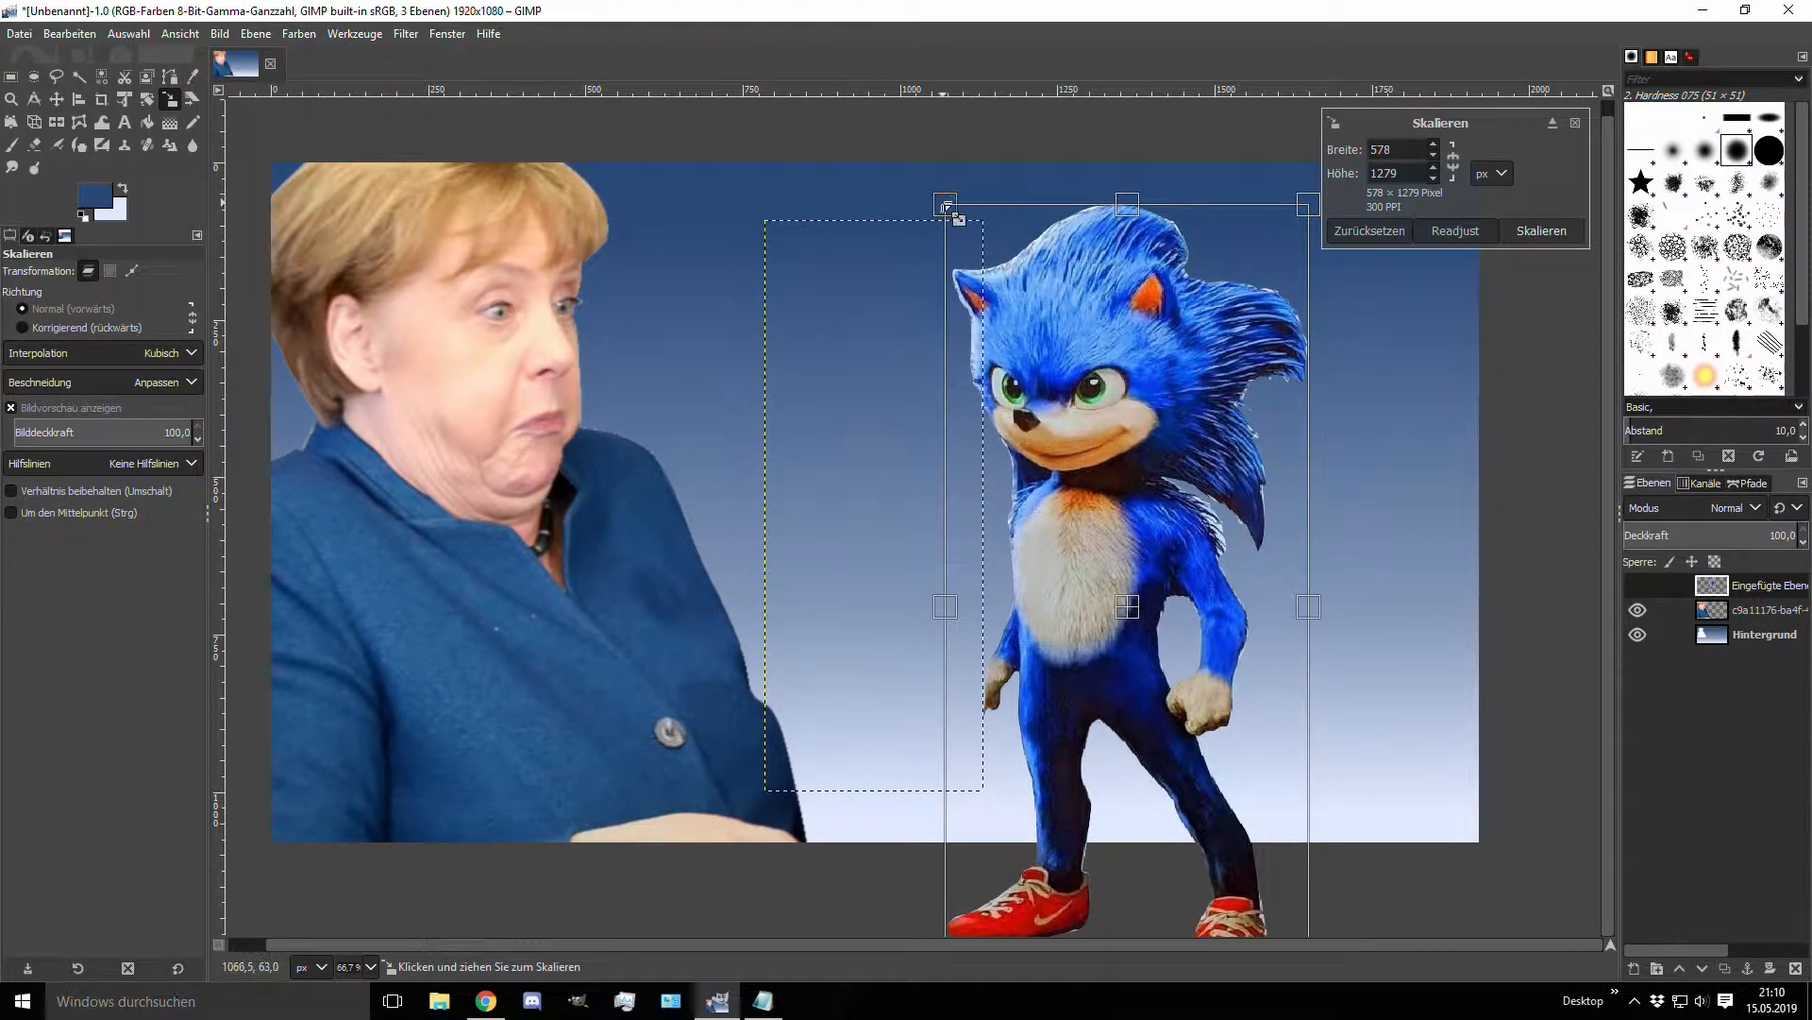
left_click_drag(947, 206, 971, 129)
left_click_drag(1155, 589, 1170, 729)
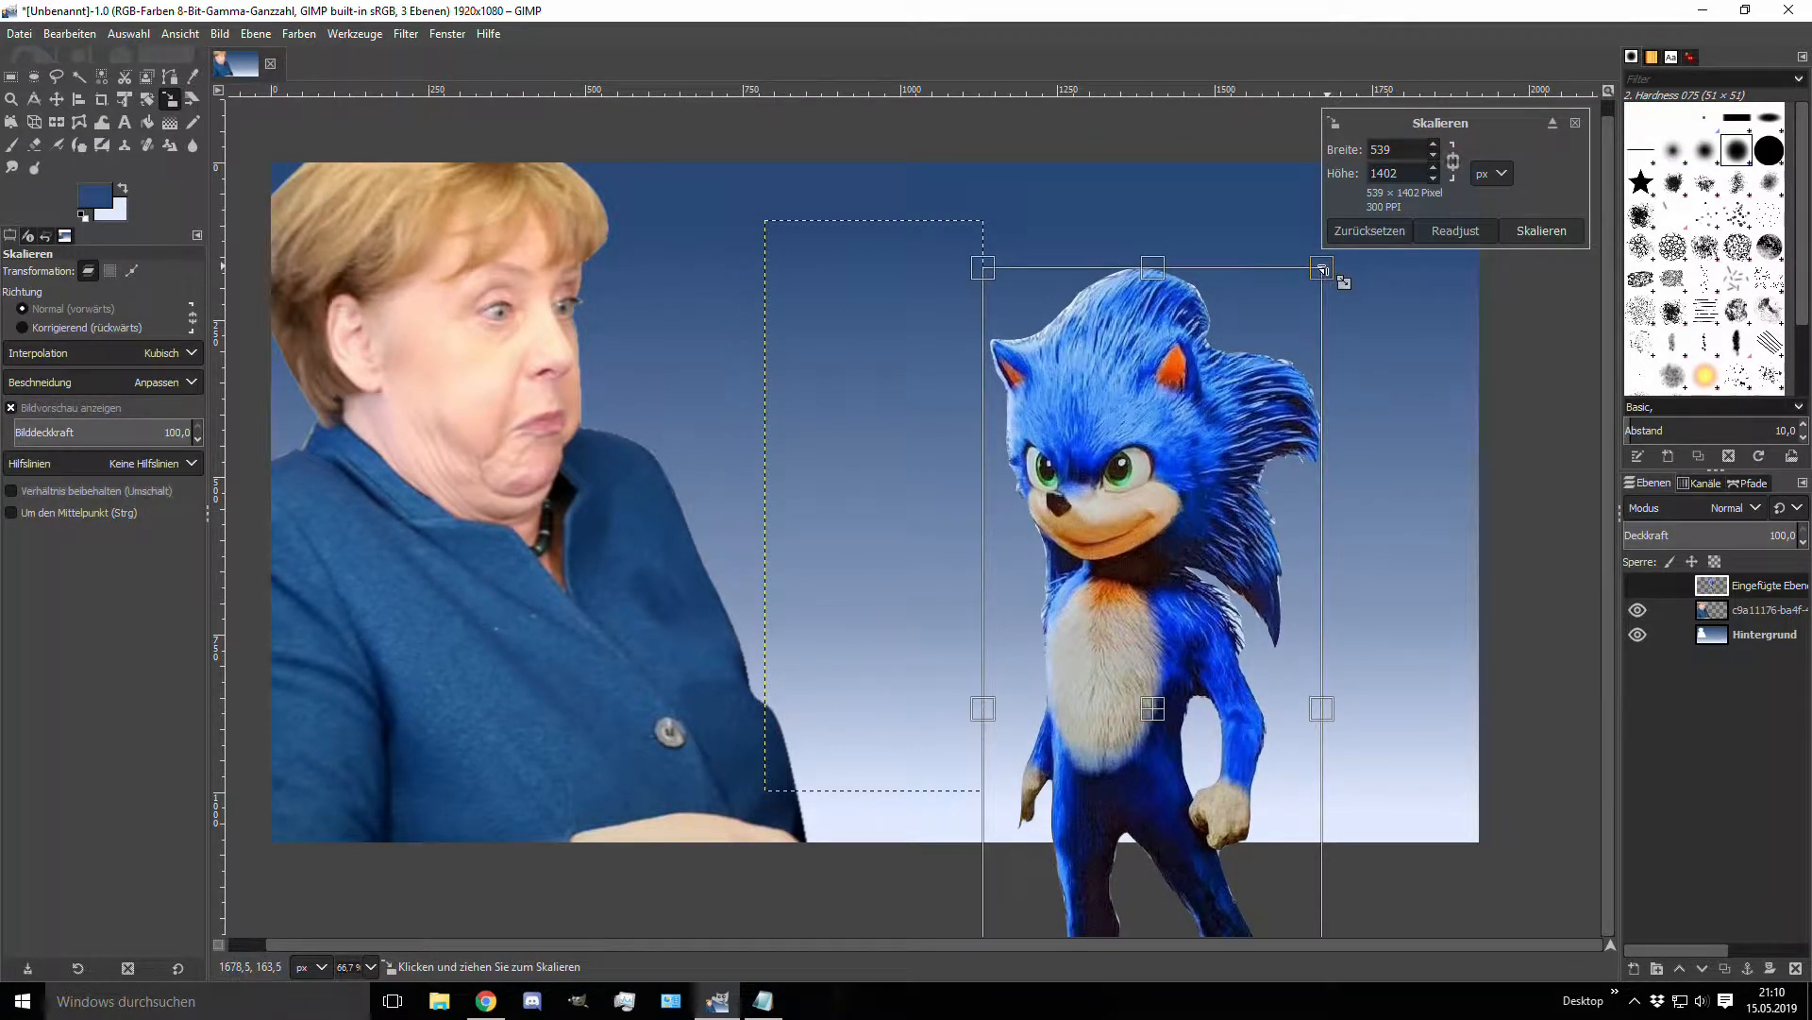
left_click_drag(1324, 271, 1387, 109)
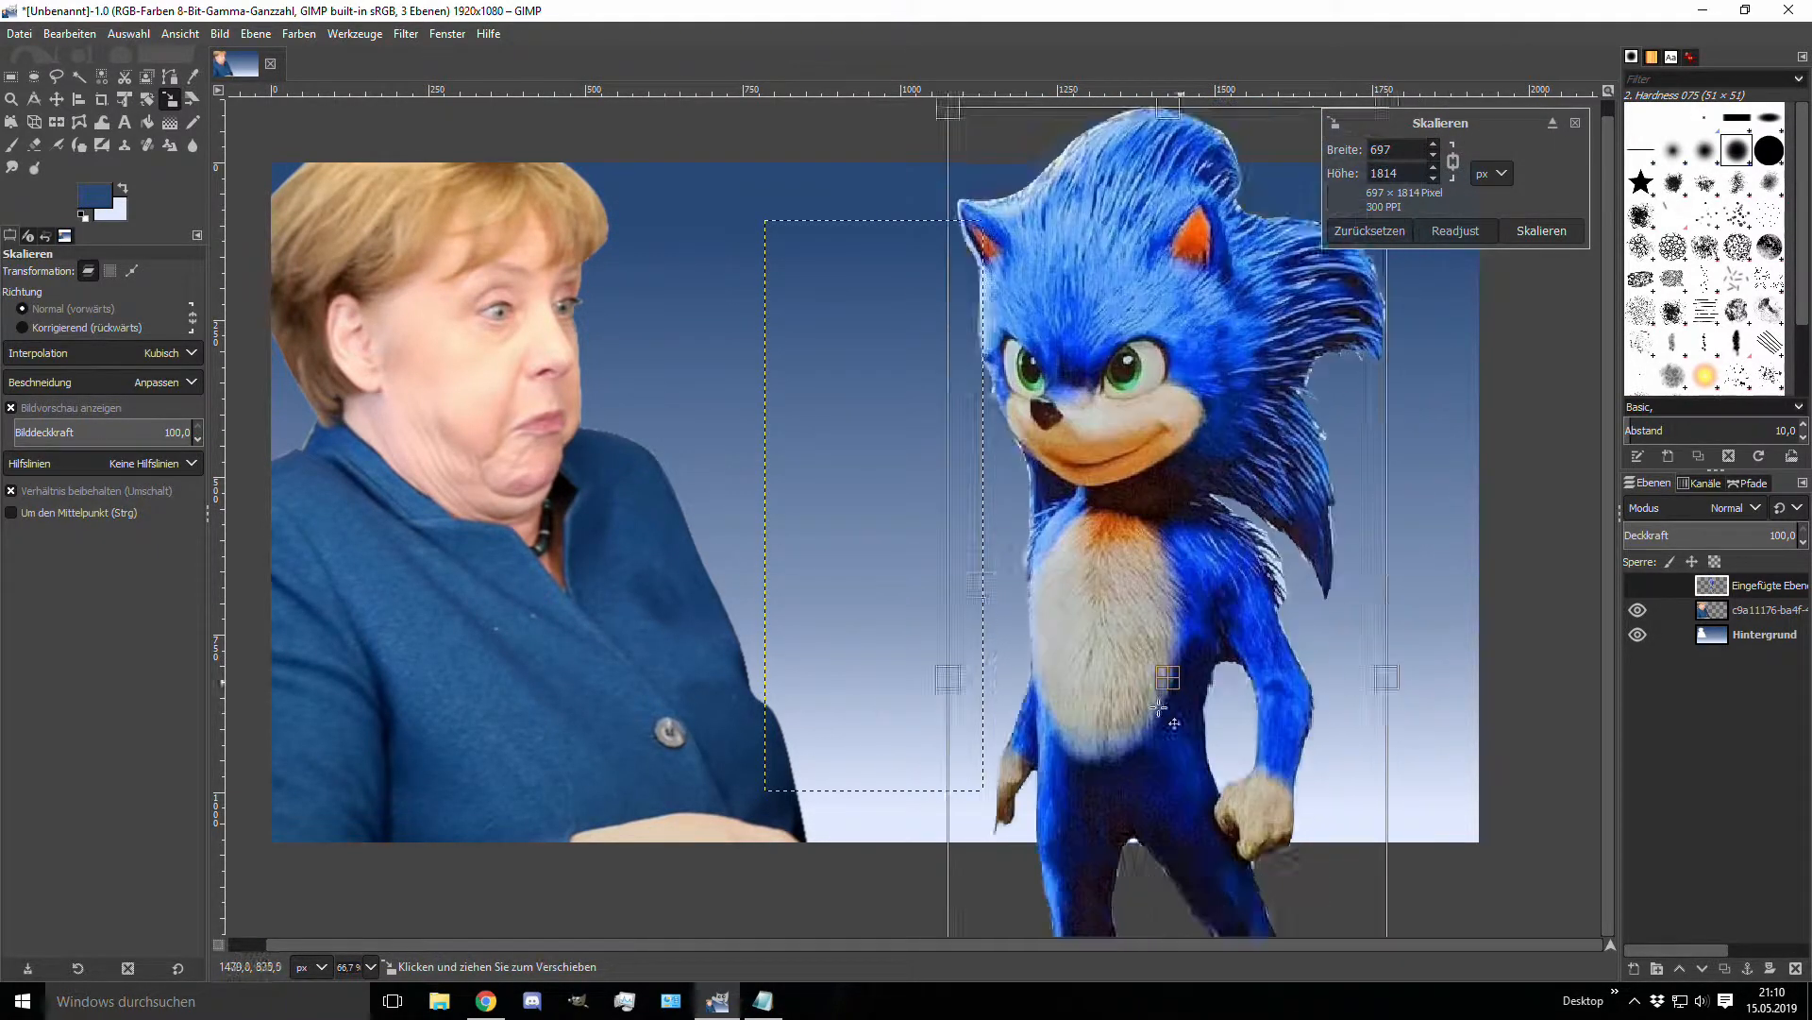
mouse_move(1158, 707)
left_mouse_down()
mouse_move(1128, 774)
mouse_move(1175, 736)
left_mouse_up()
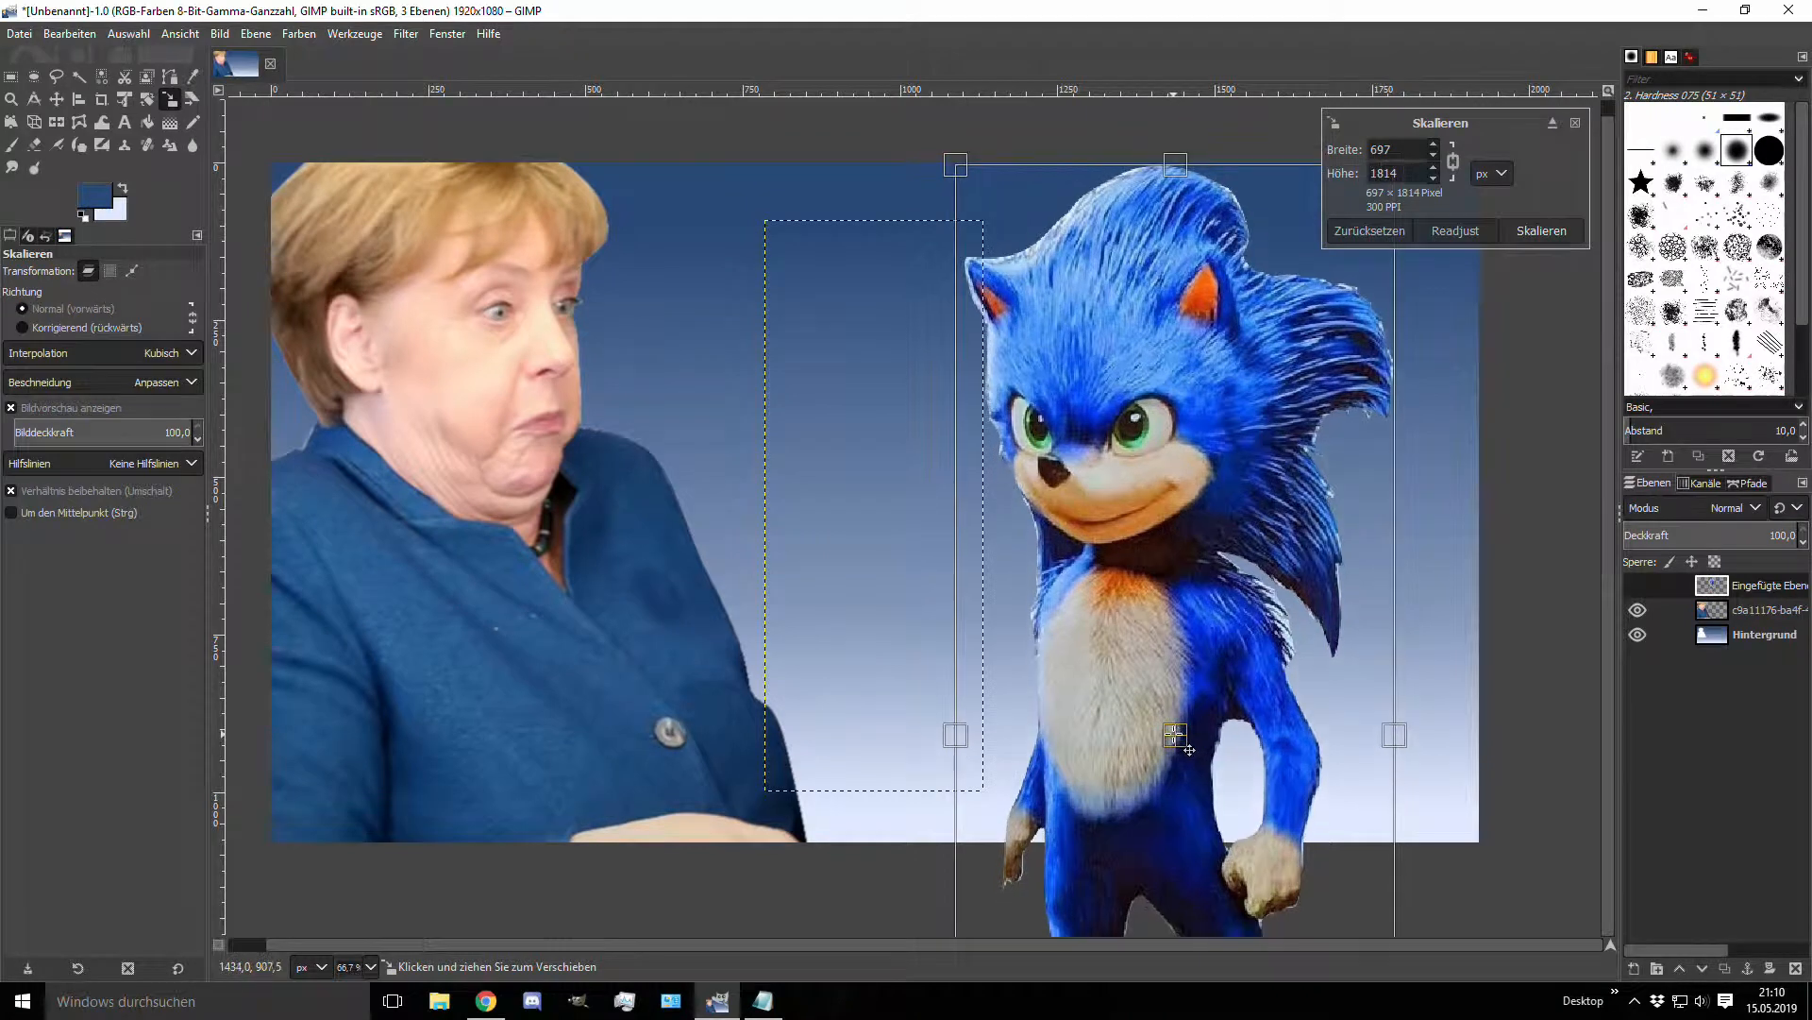
left_click(1552, 233)
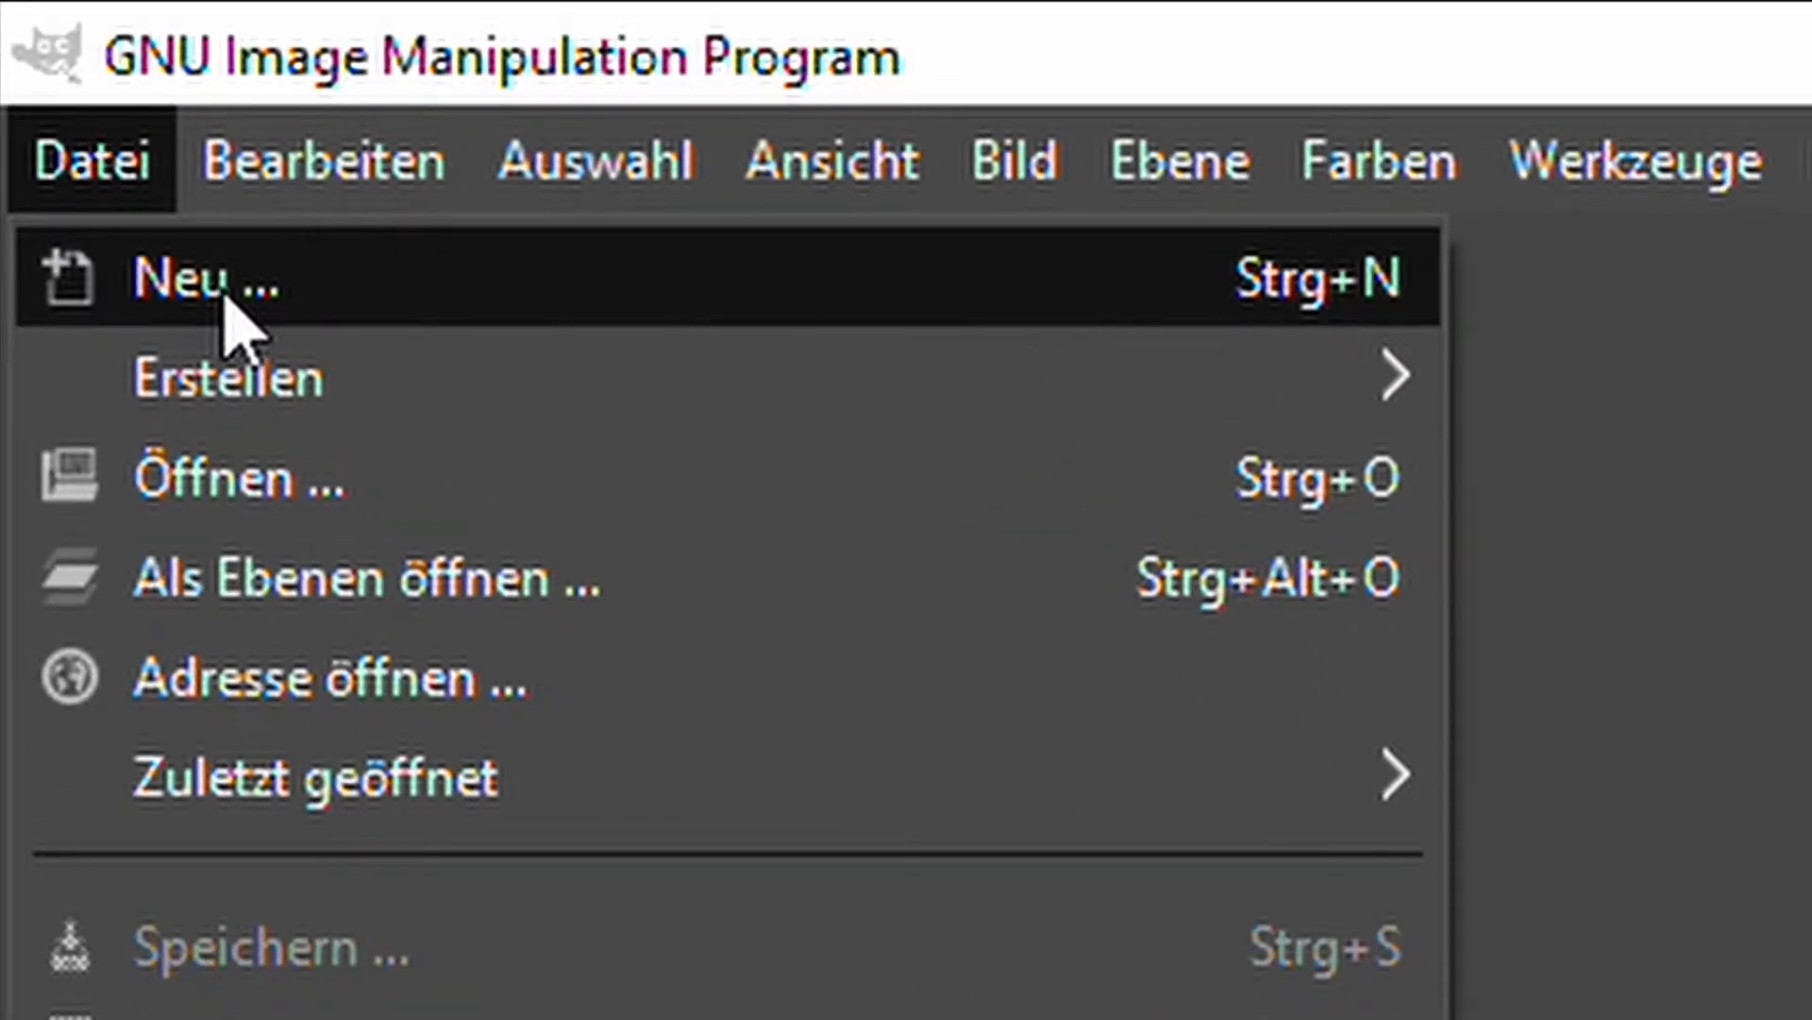
Step: Create a new image 1920 px wide and 2160 px high
left_click(48, 65)
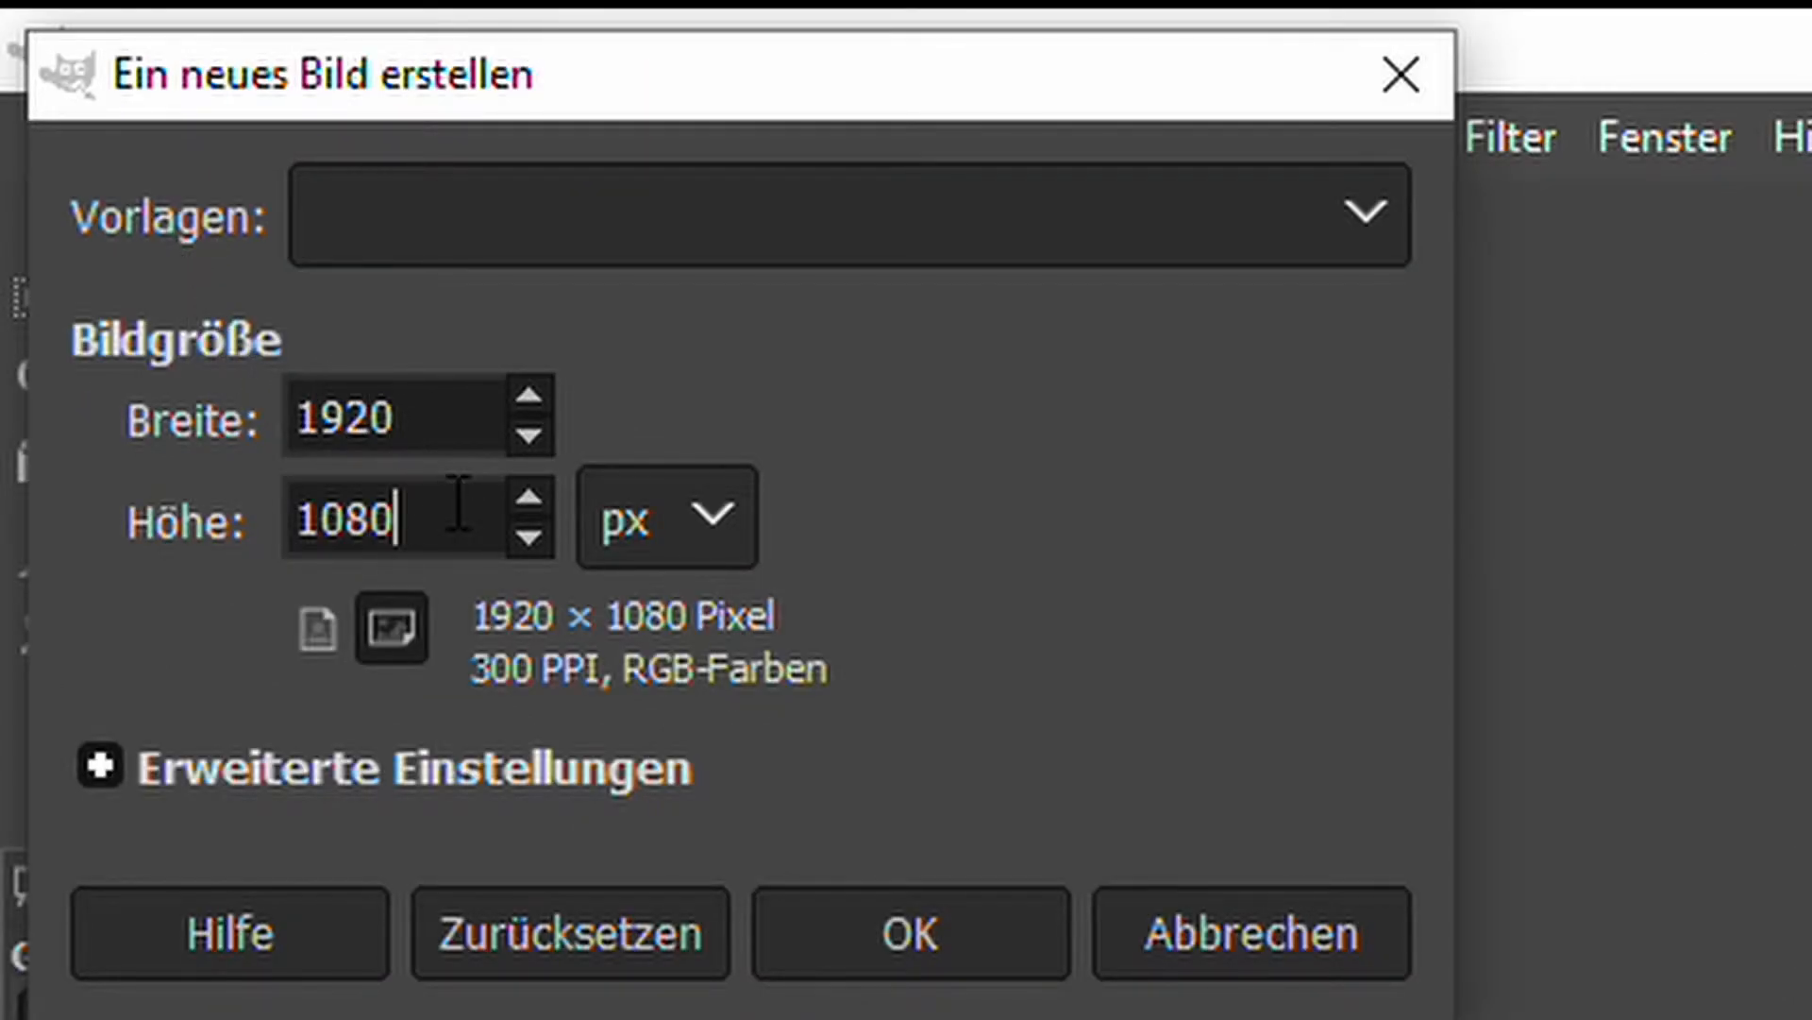
key("ctrl+a")
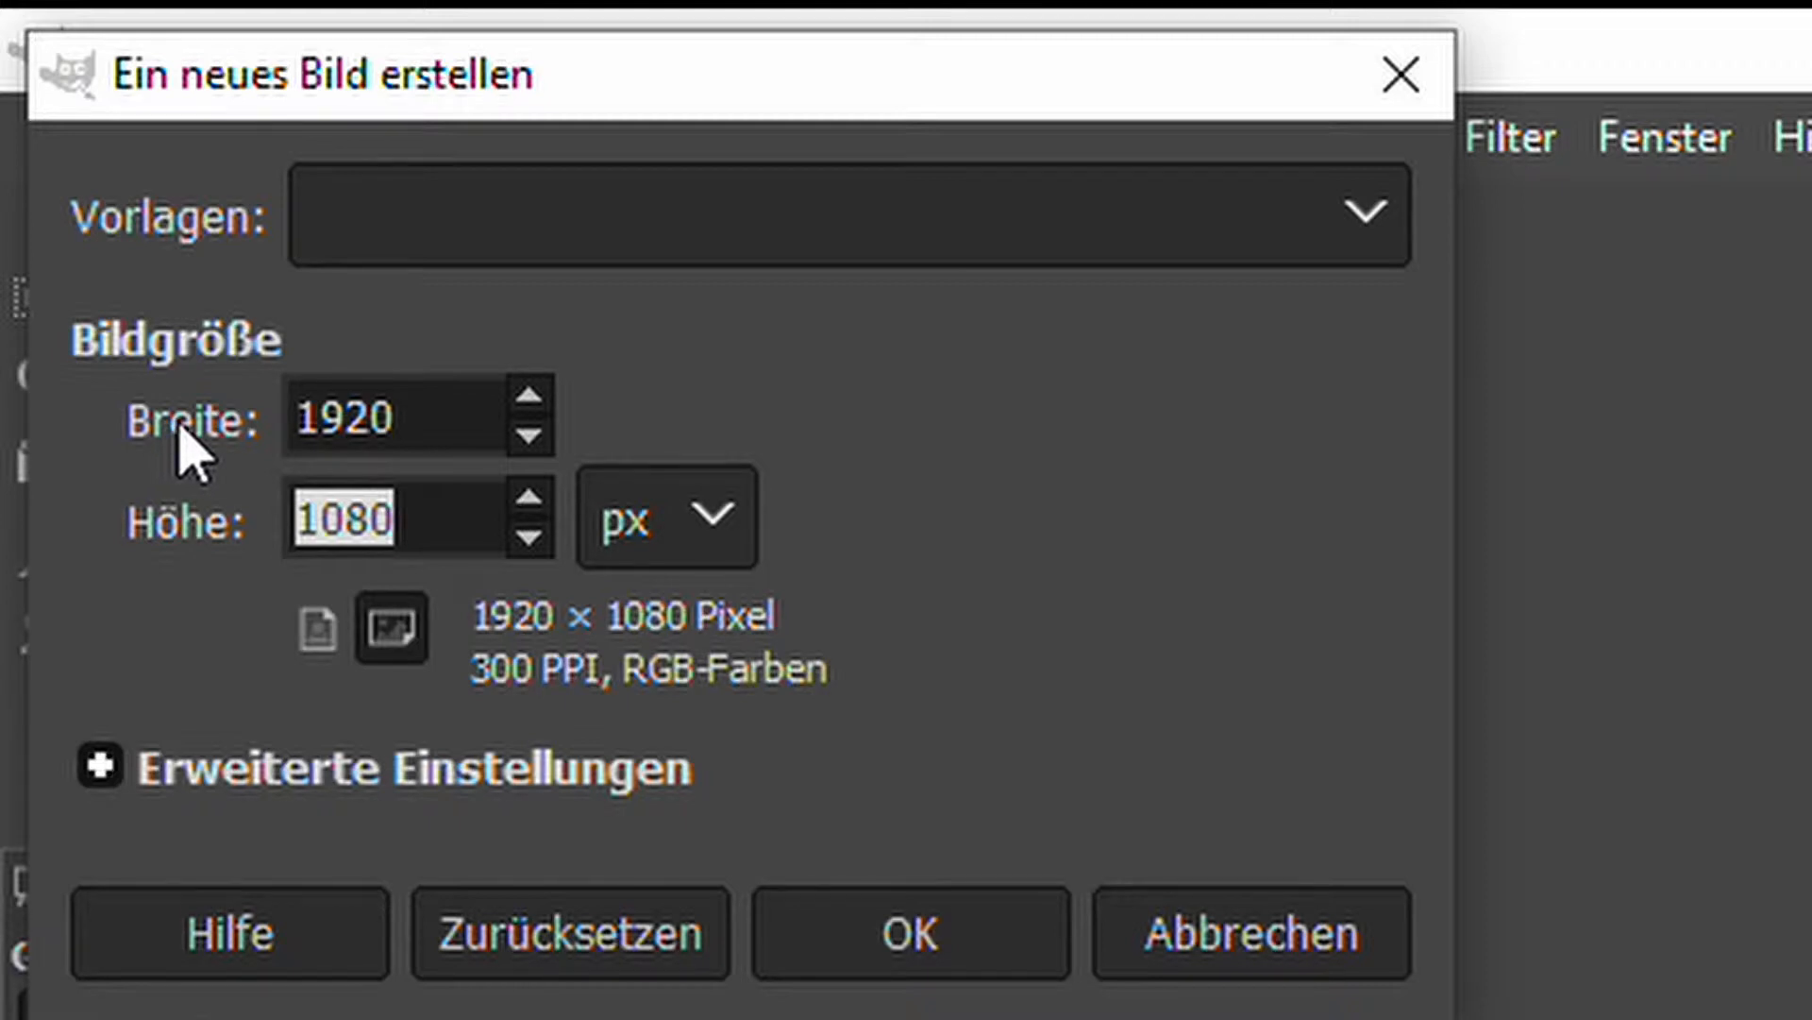
type("2")
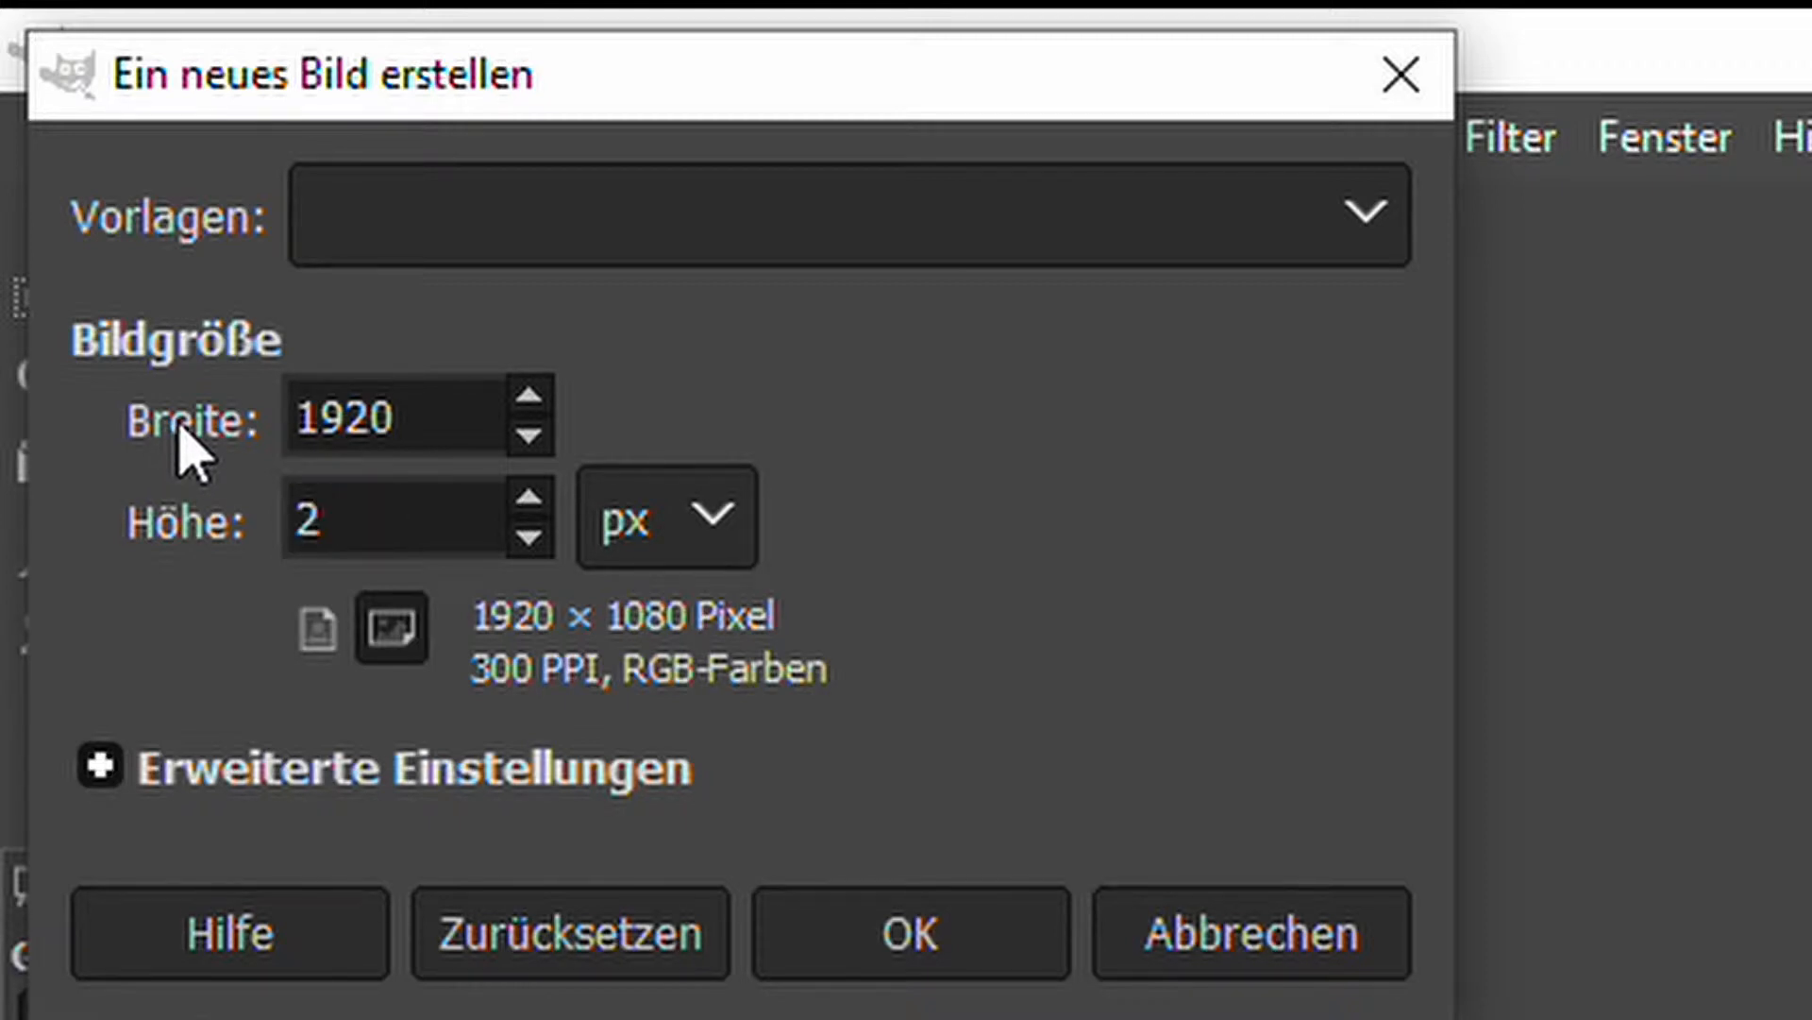
type("160")
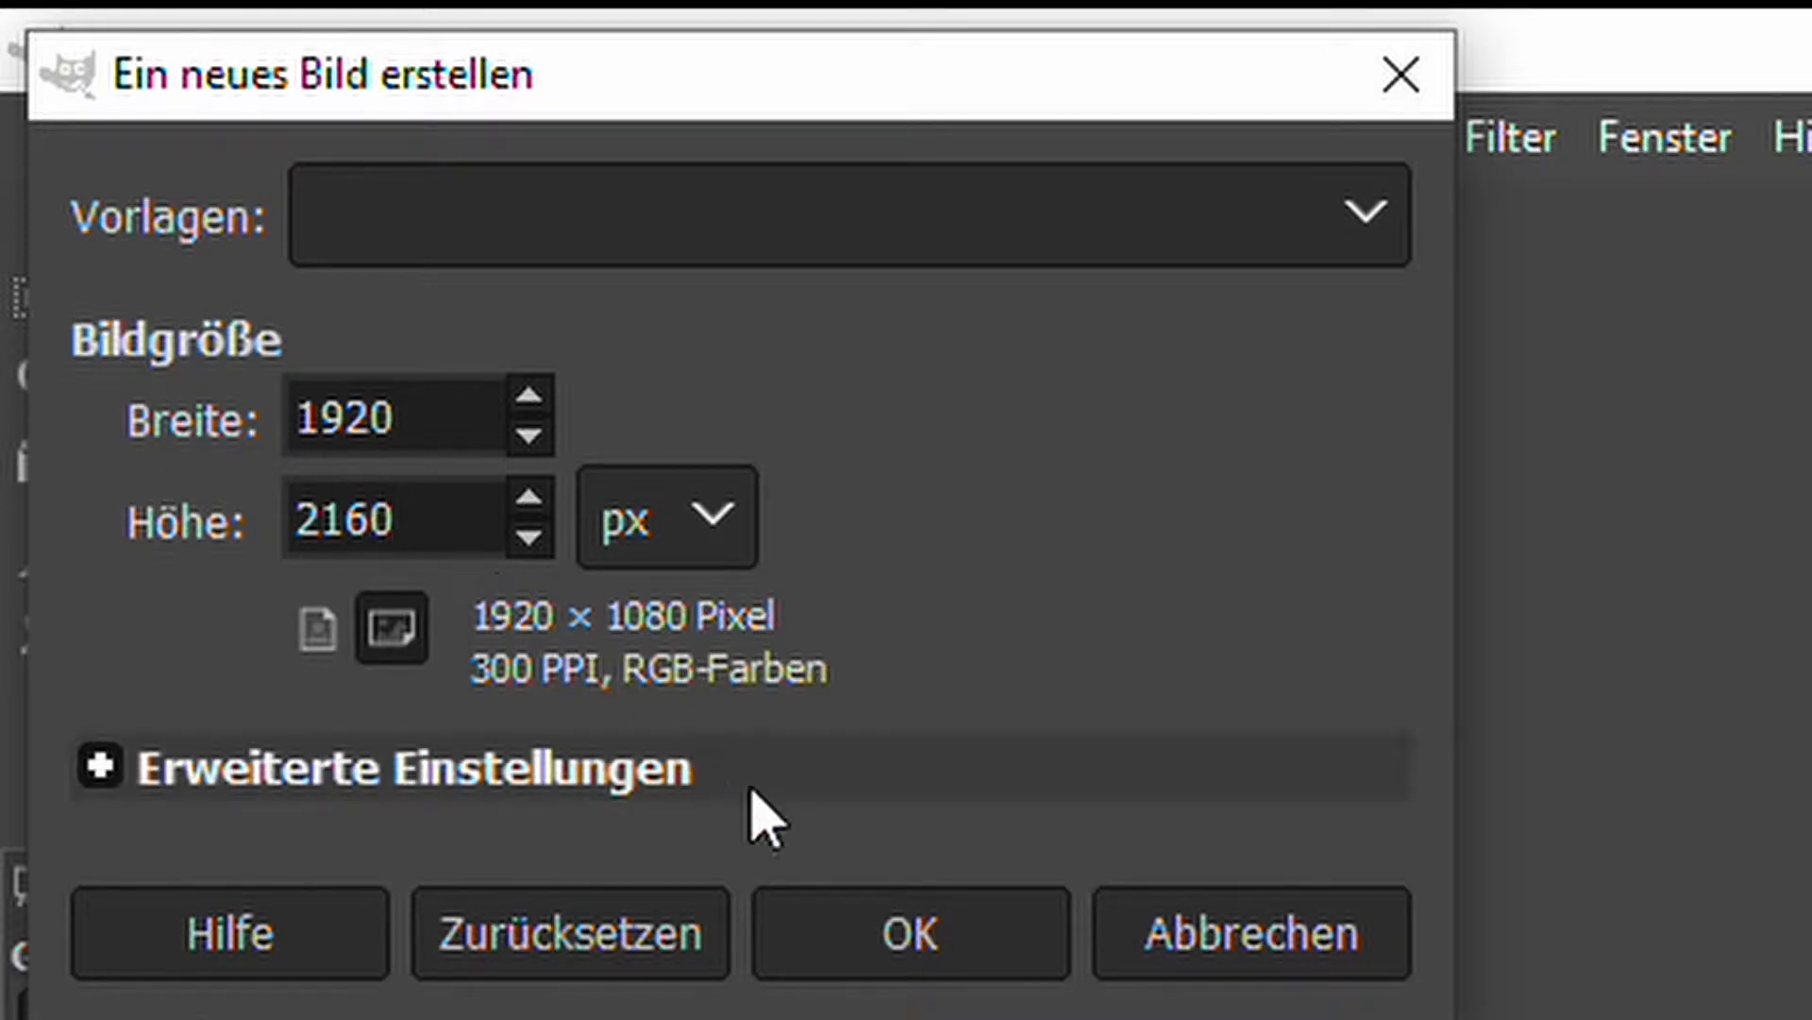
left_click(868, 939)
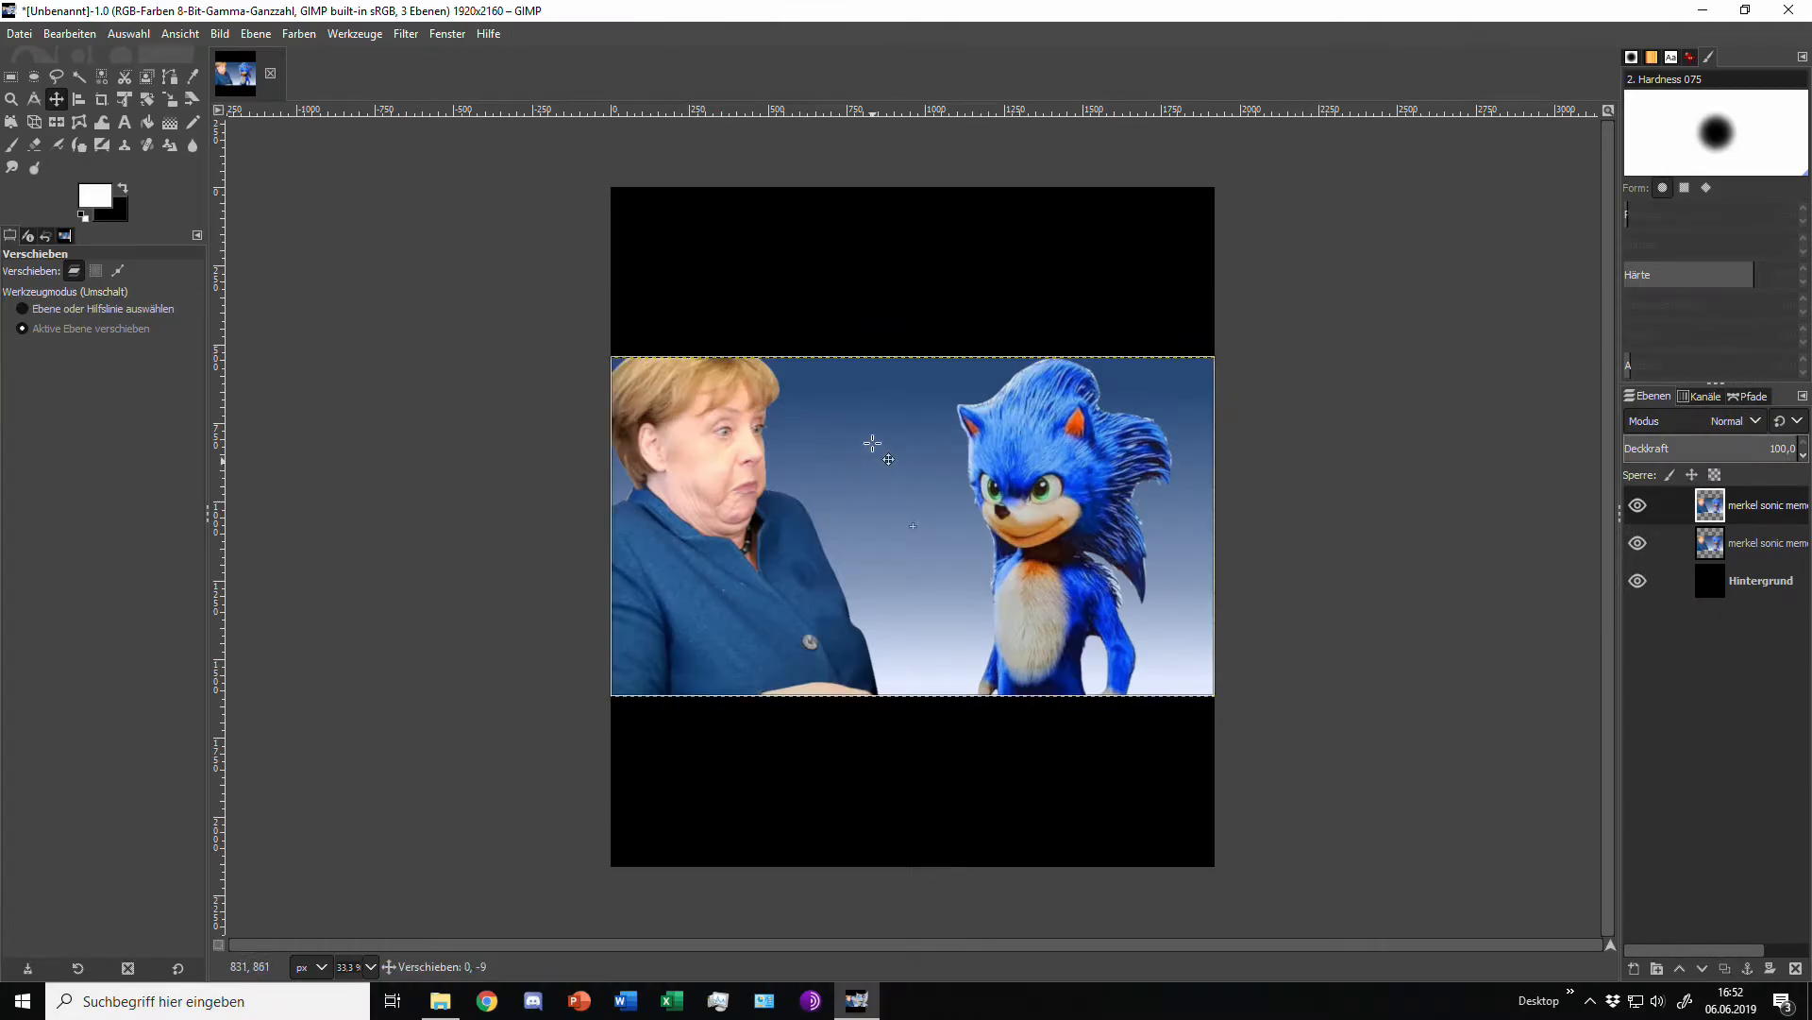
Step: Move the top copy of the Merkel and Sonic picture to the canvas's upper half and the other copy to the lower half
left_click_drag(872, 443, 929, 446)
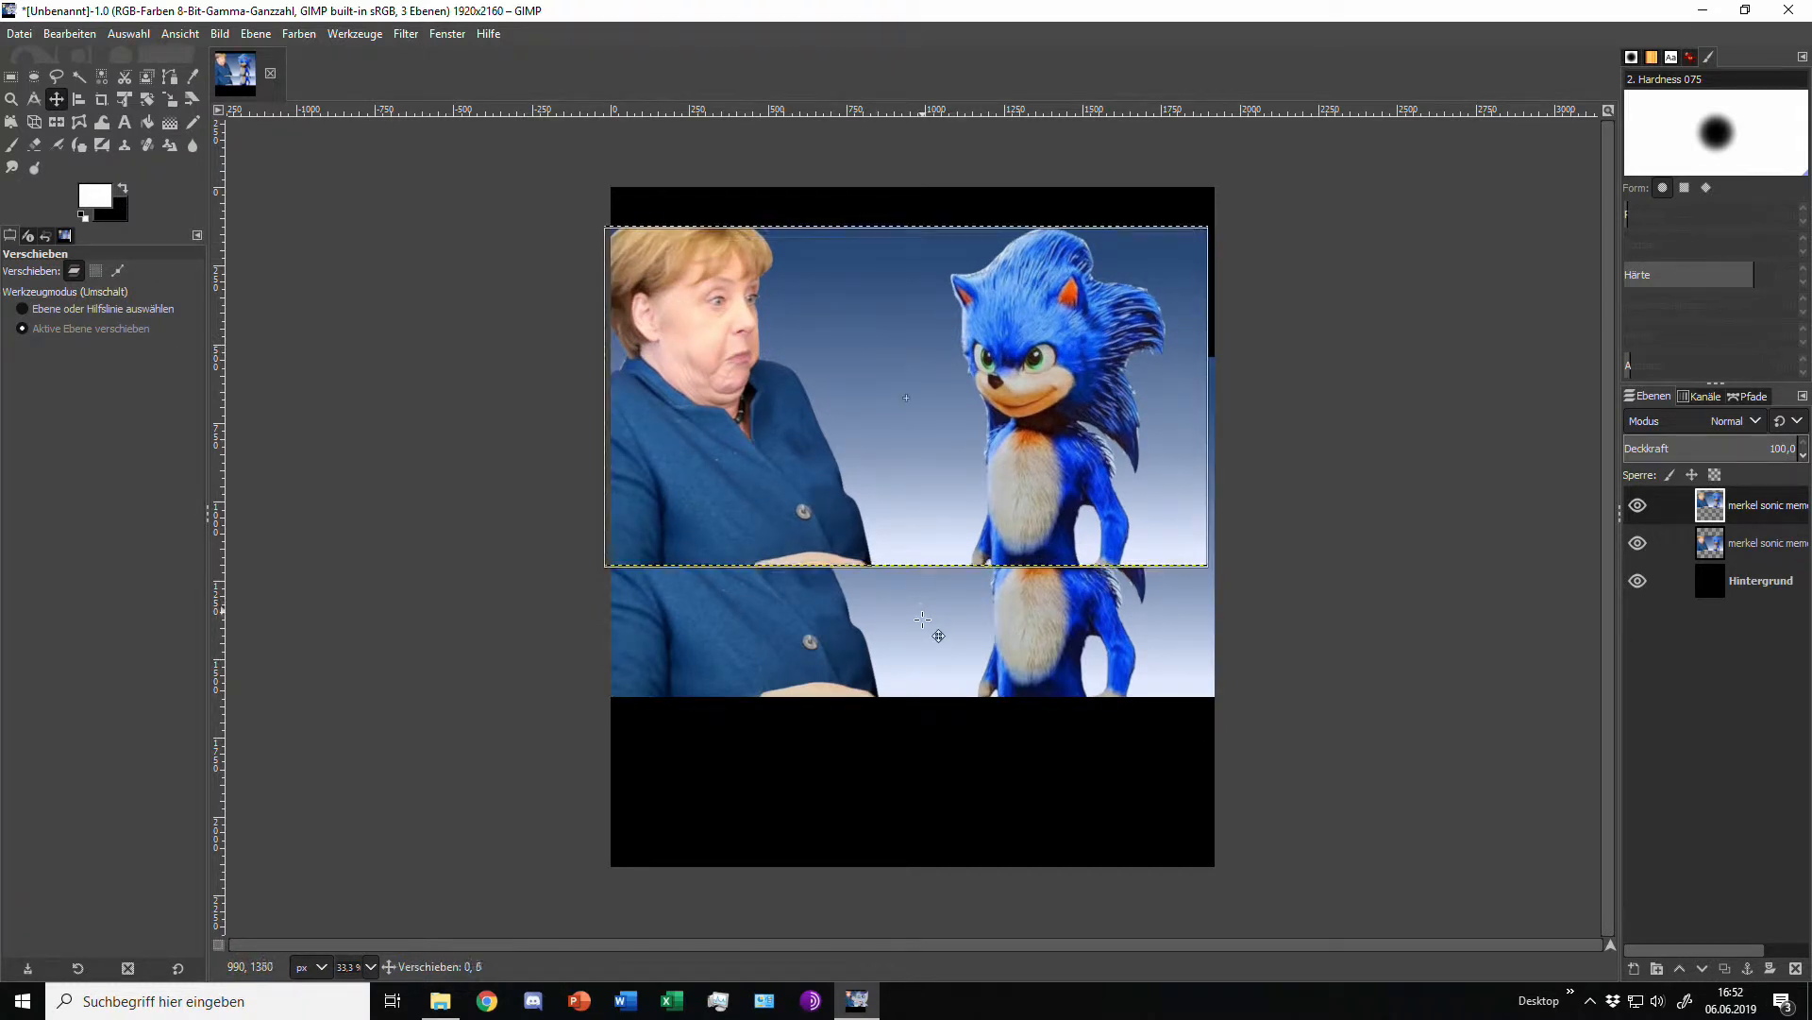
left_click_drag(922, 610, 931, 566)
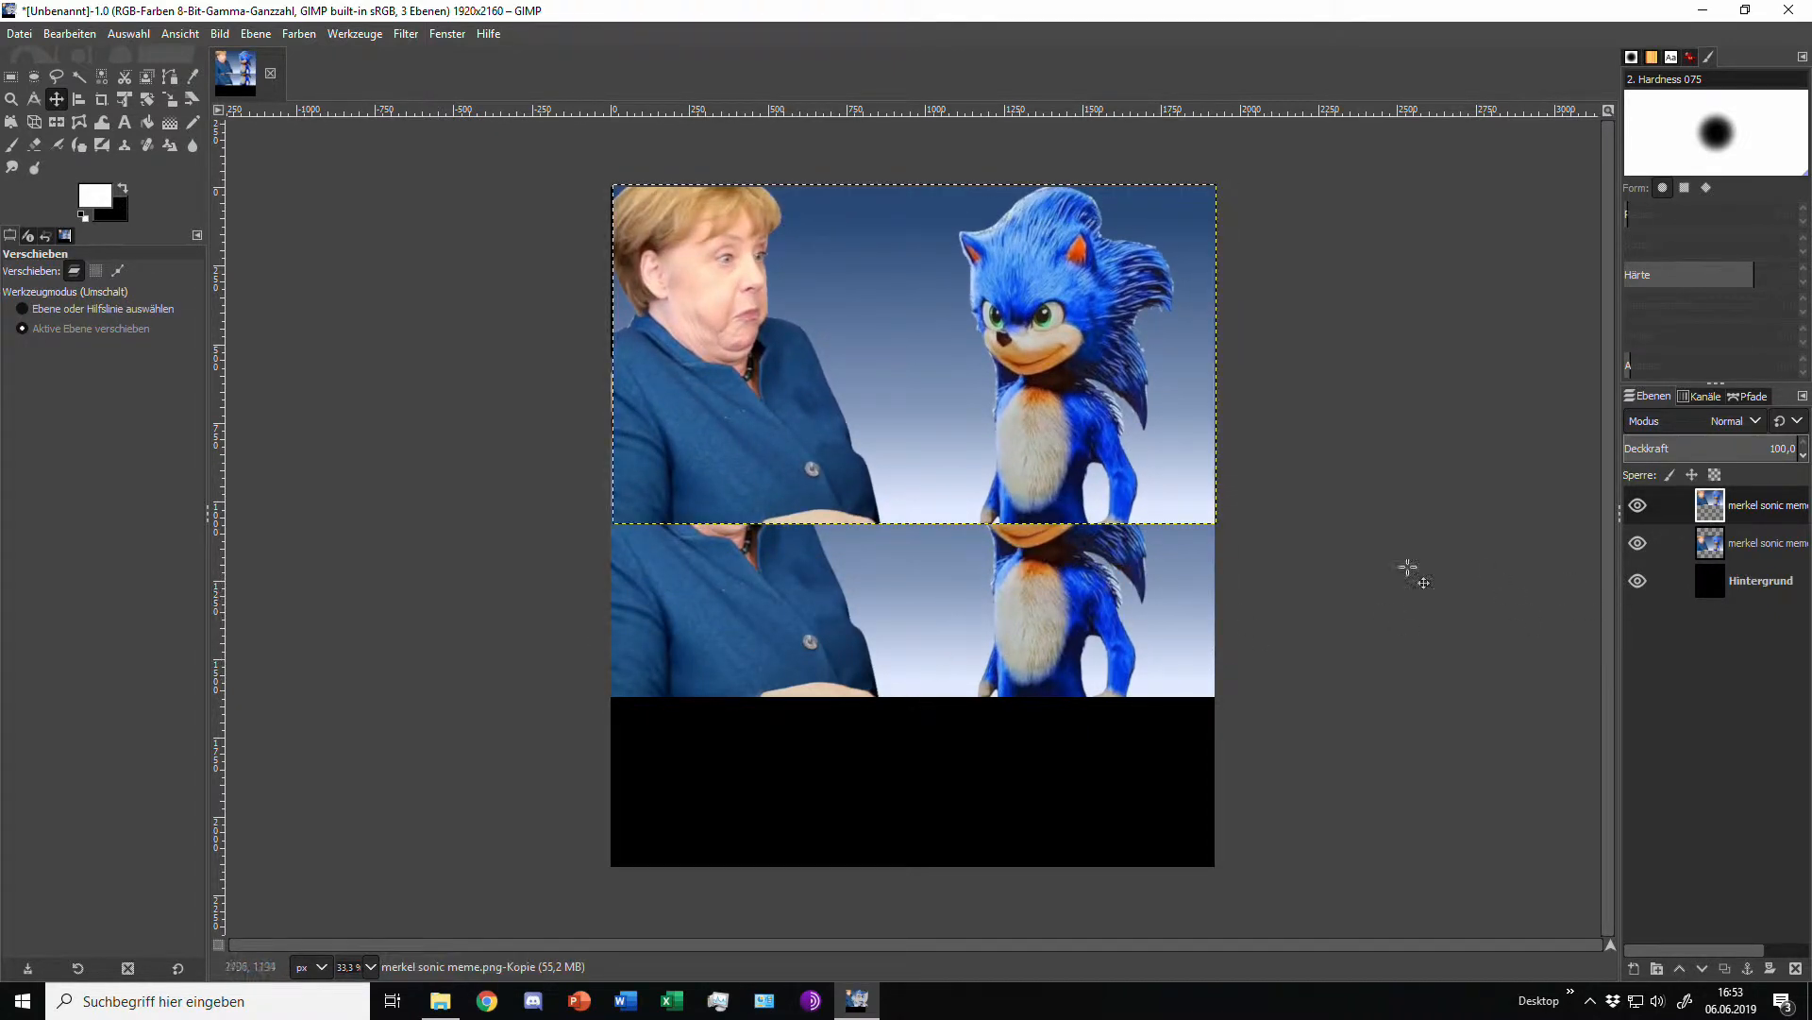
left_click(1722, 545)
left_click_drag(1016, 642, 1014, 812)
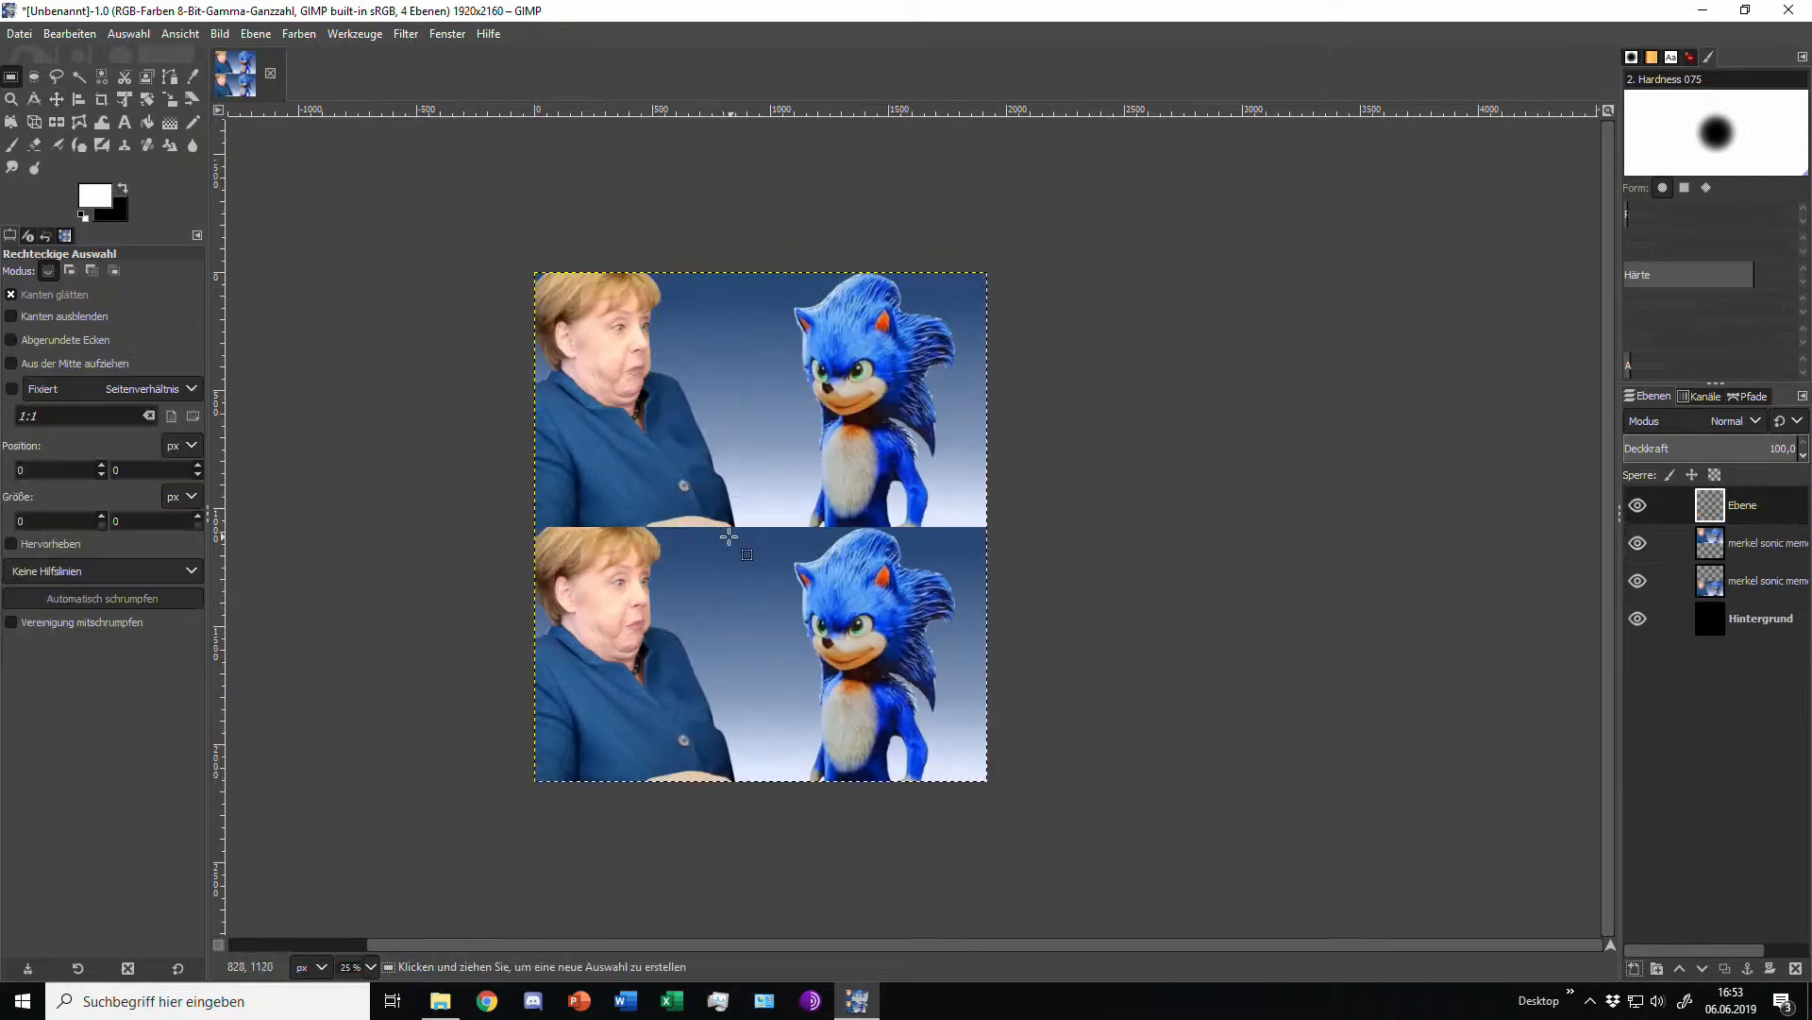
Step: Select a horizontal strip about 1976 × 44 px across the seam between the two panels, fill it with white and clear the selection
left_click_drag(532, 519, 536, 527)
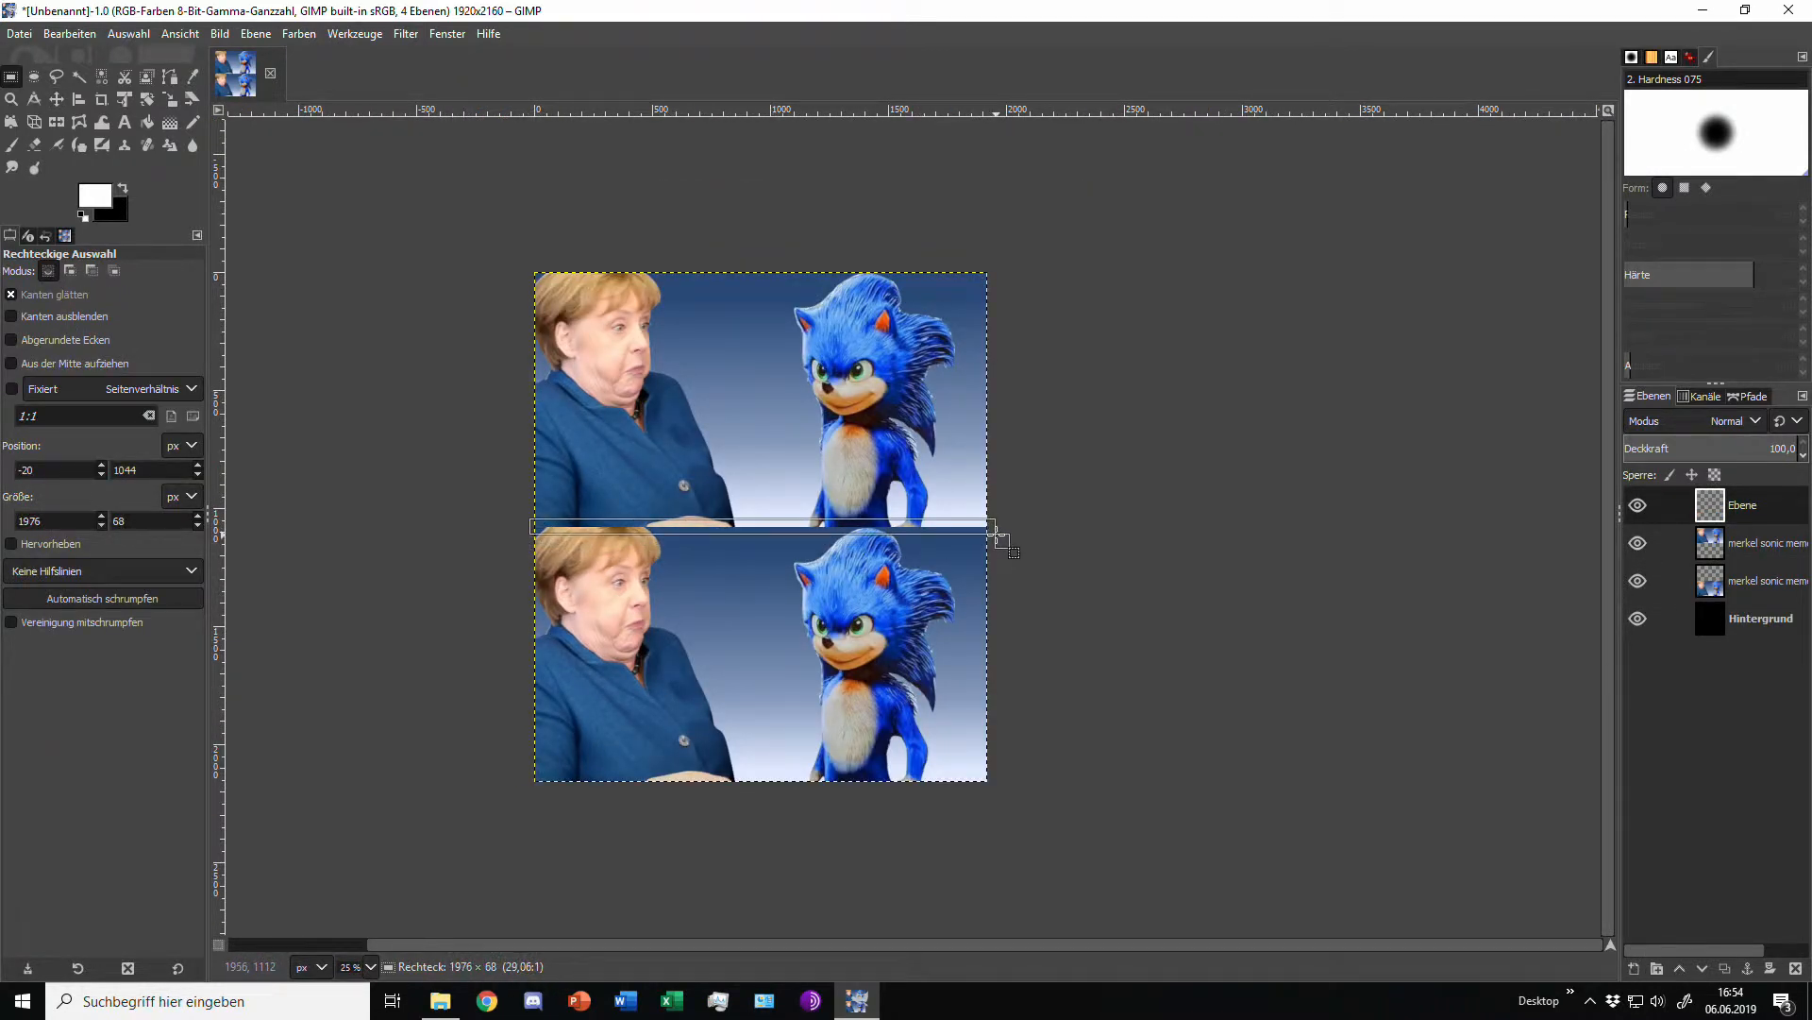
left_click_drag(993, 531, 934, 516)
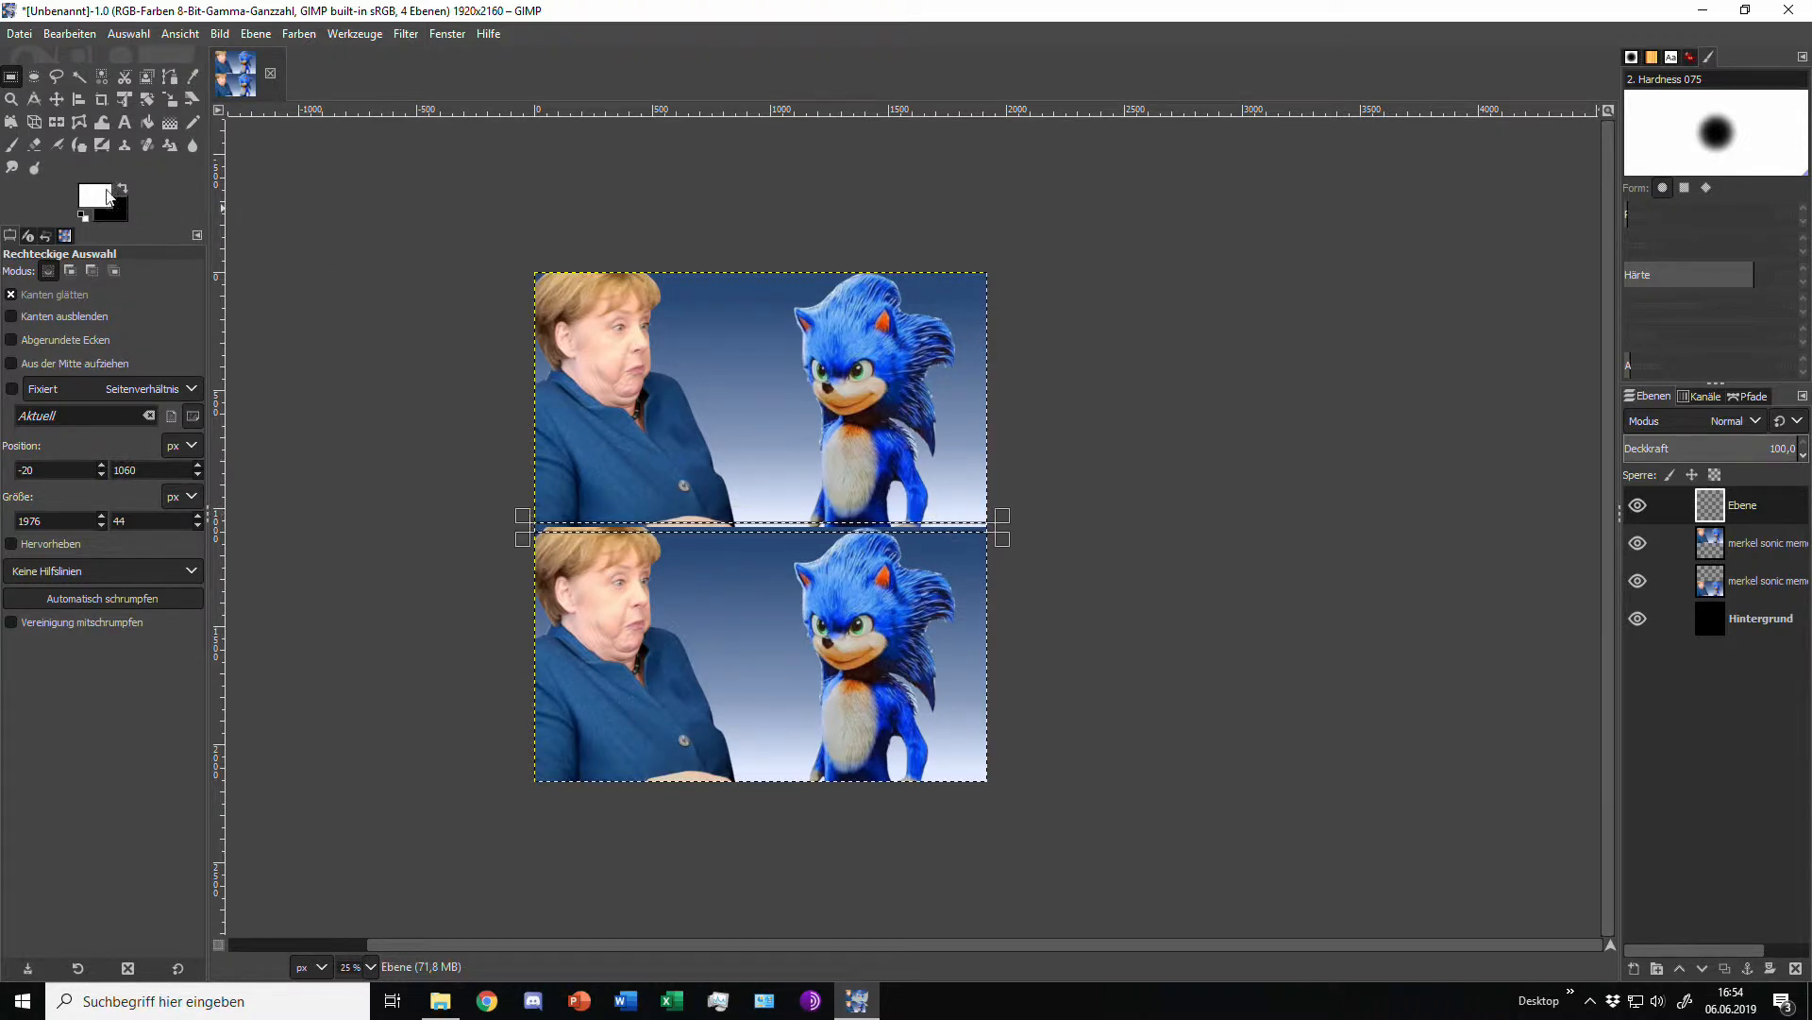
left_click(91, 196)
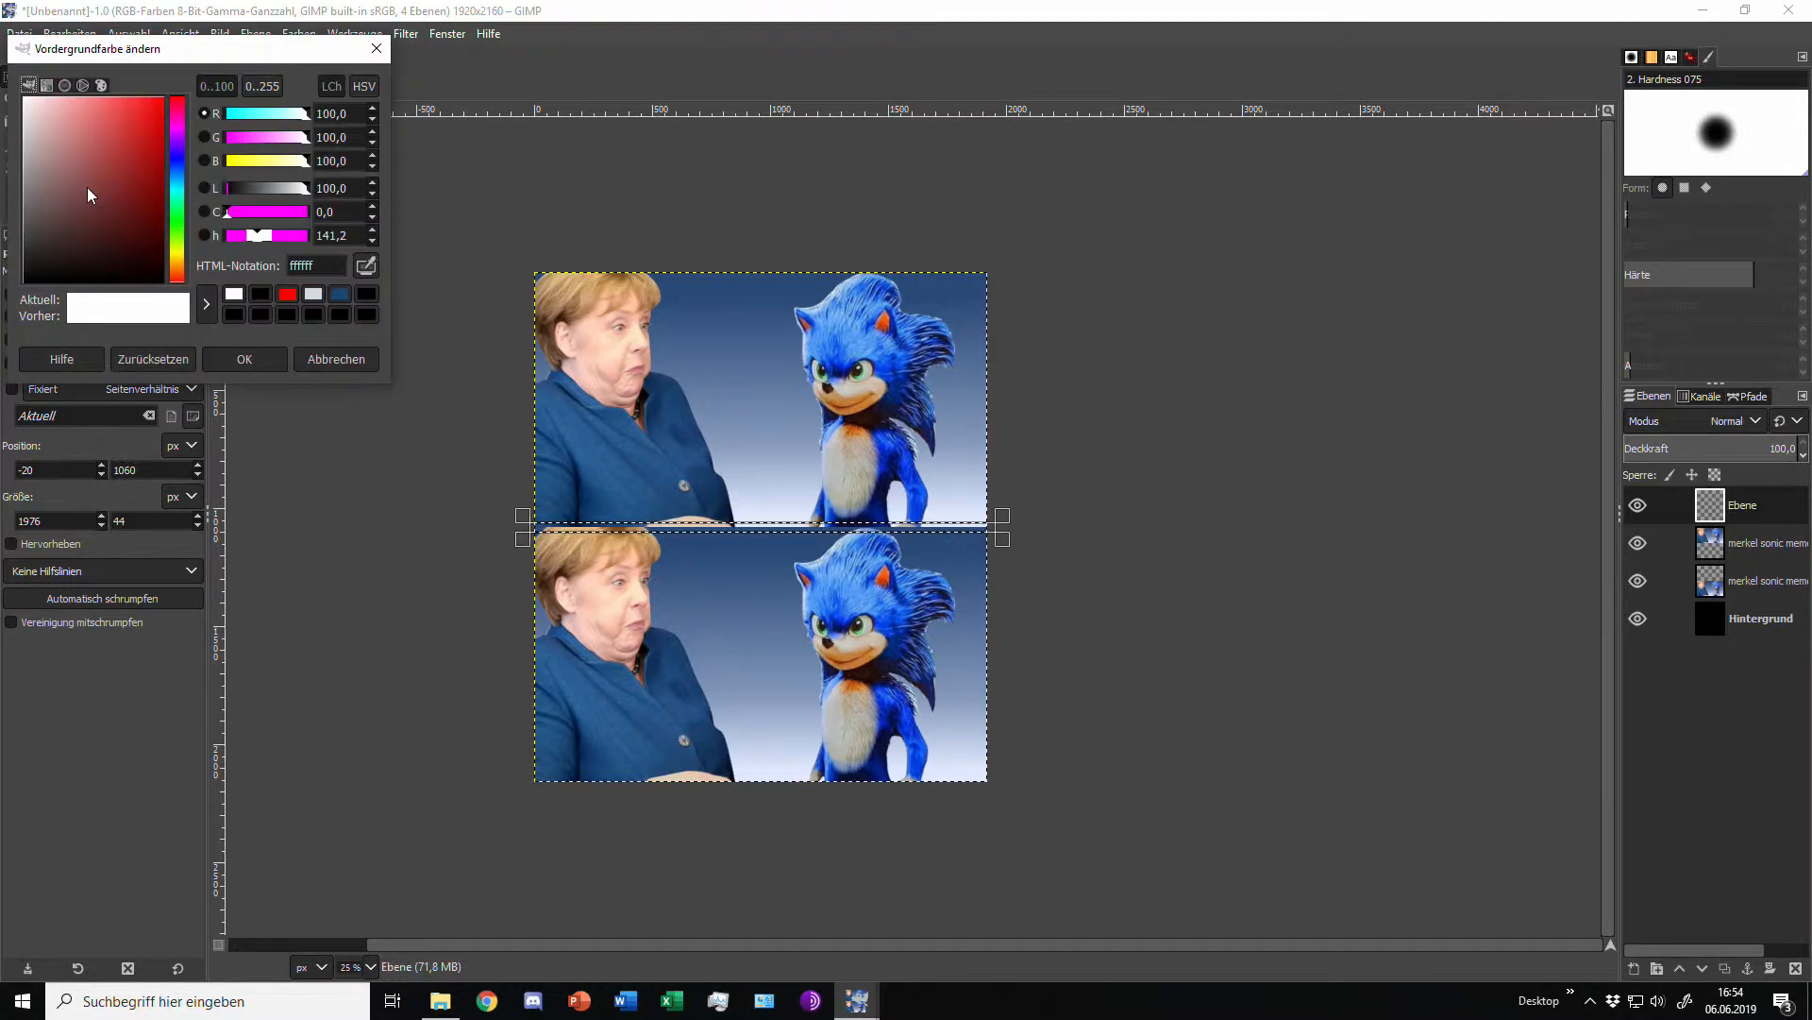
left_click(245, 359)
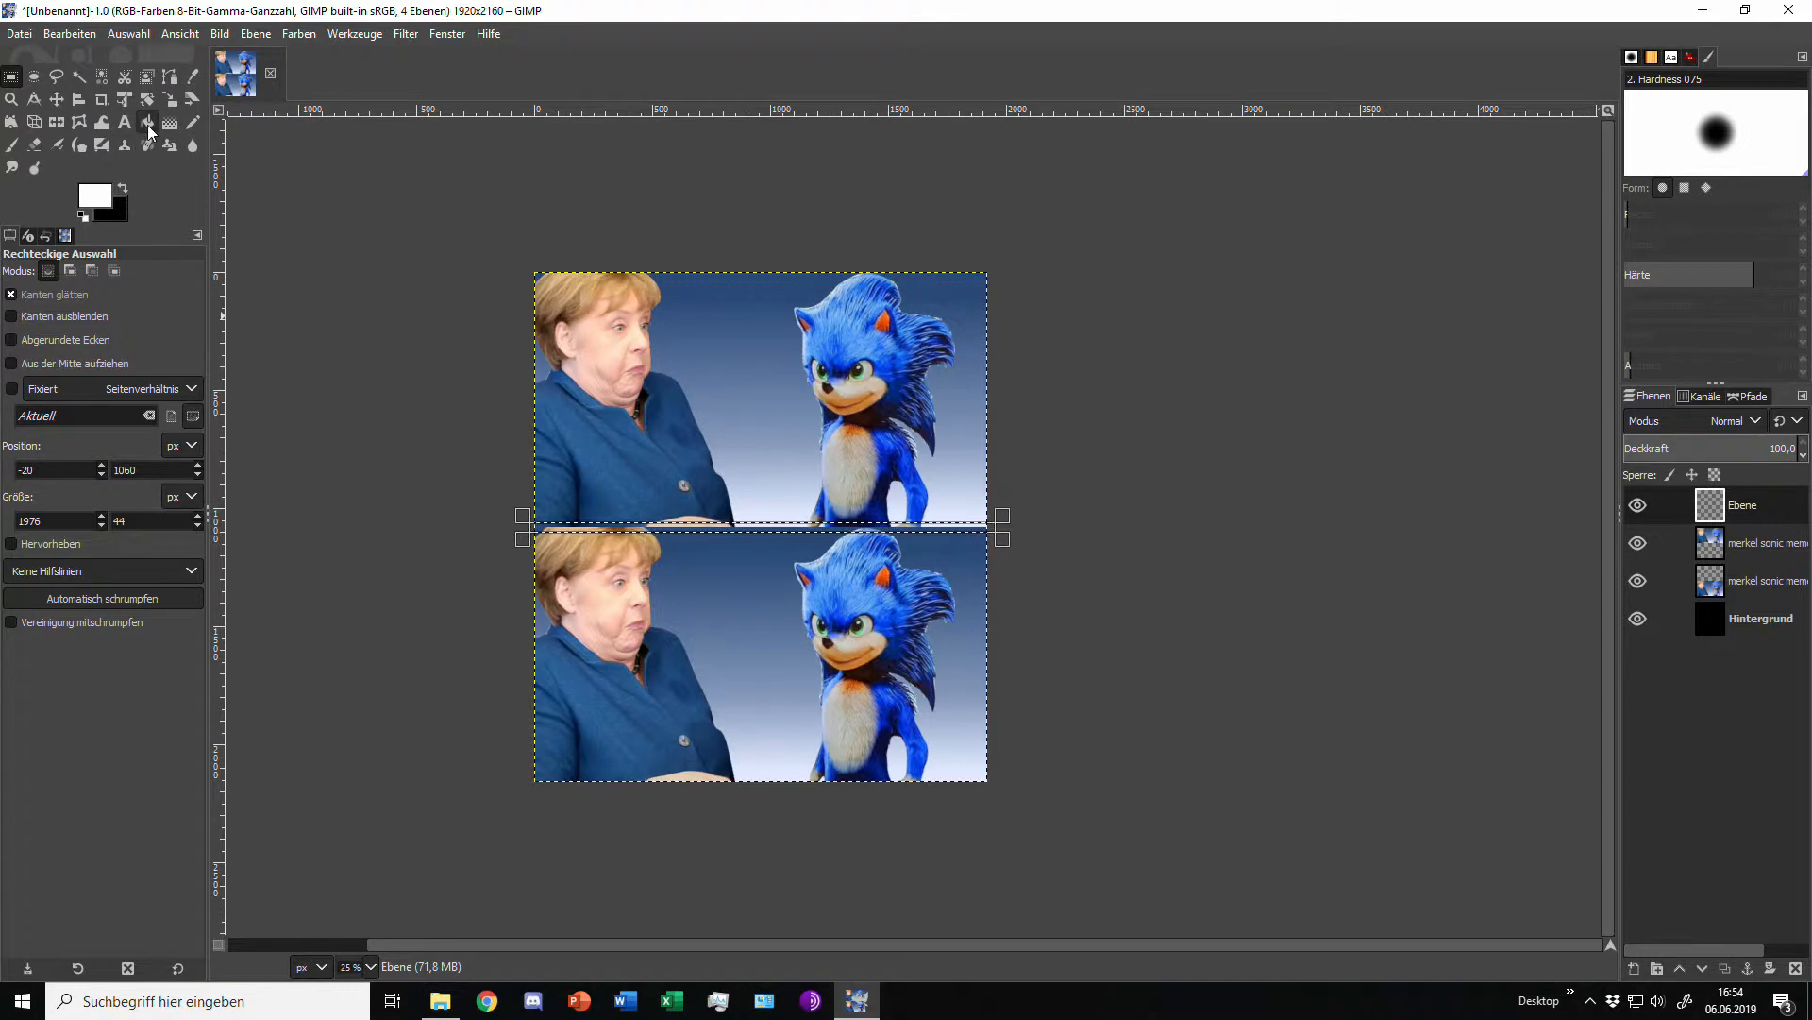
left_click(147, 123)
left_click(683, 527)
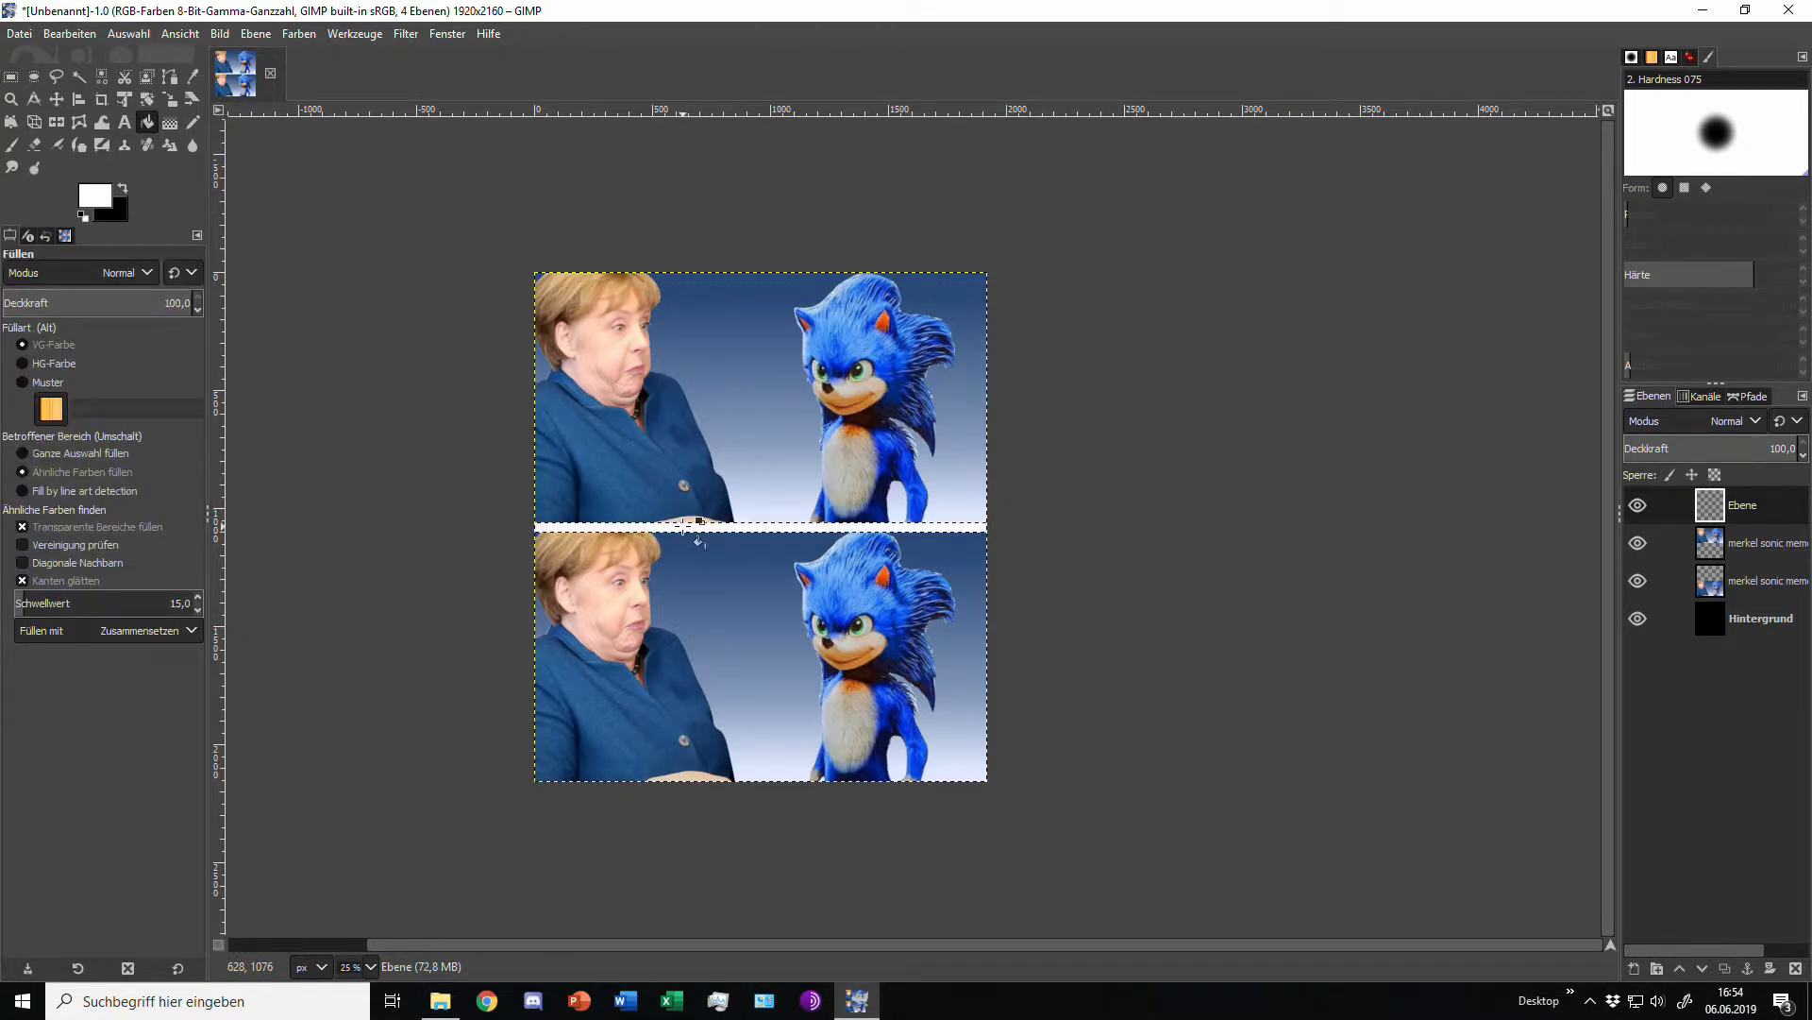
key("ctrl+shift")
Step: Switch to Chrome and search Google Images for "transparent explosion png"
left_click(487, 1001)
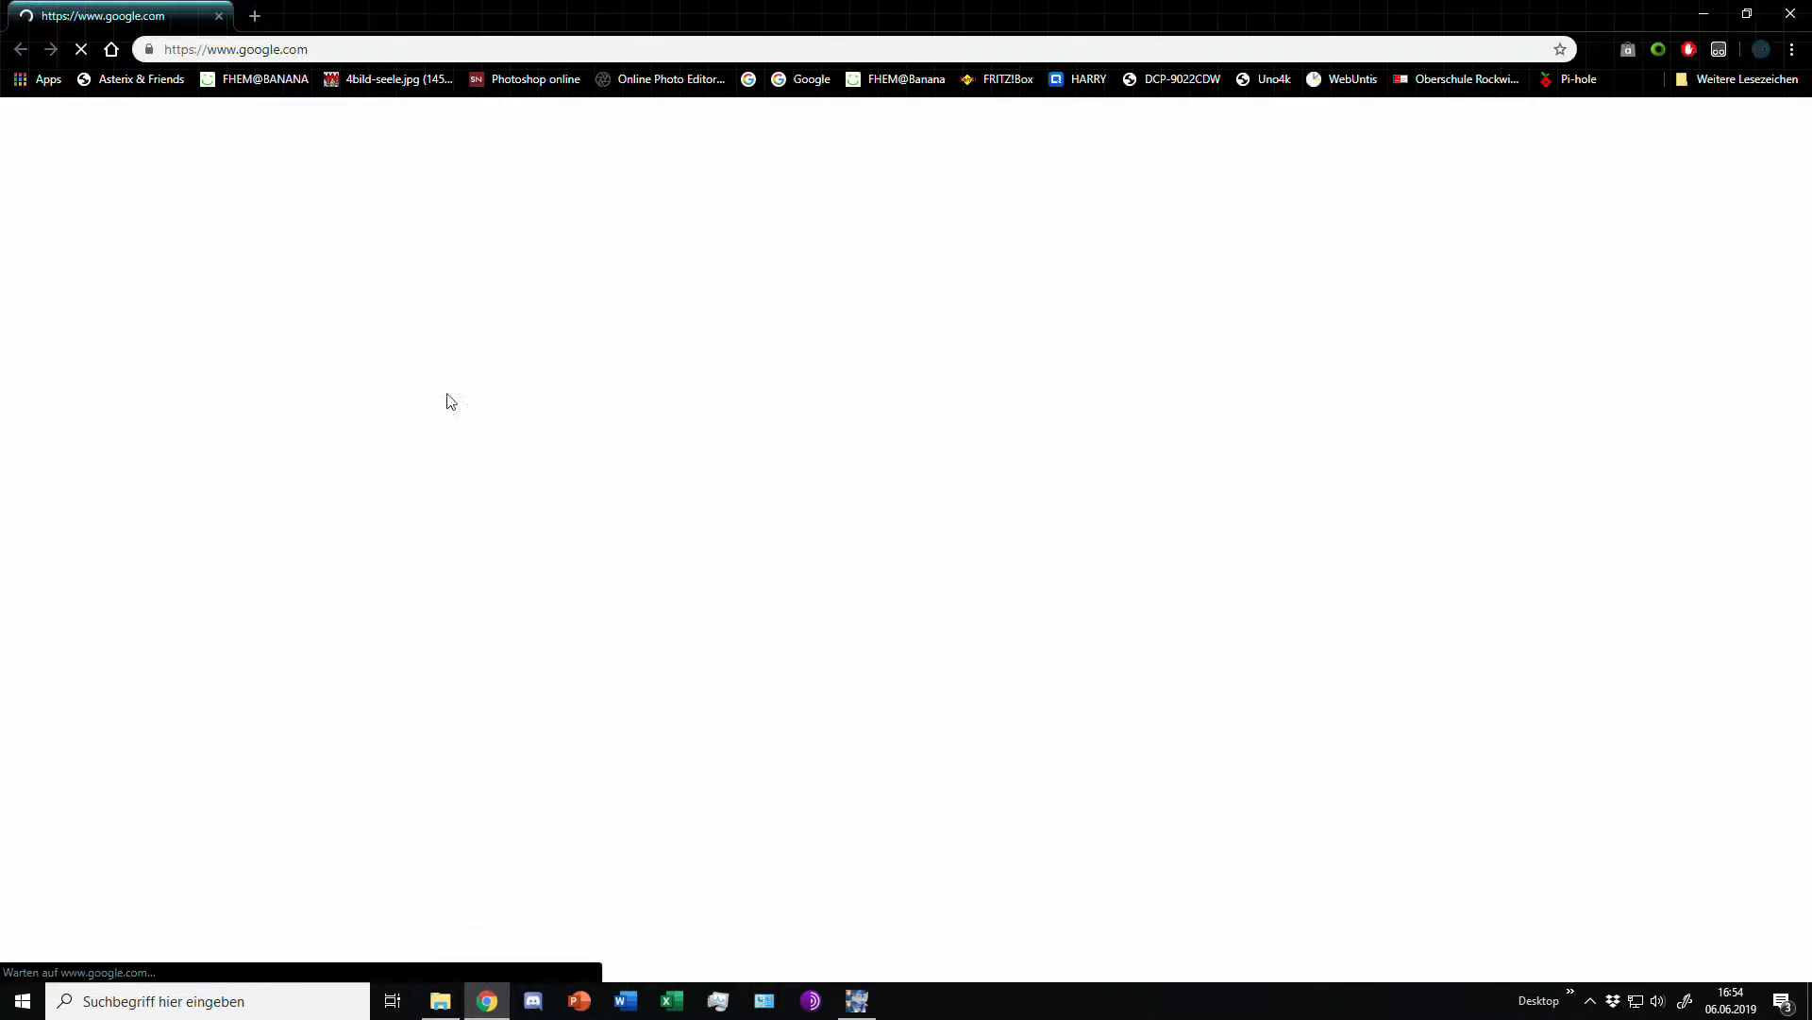
left_click(378, 41)
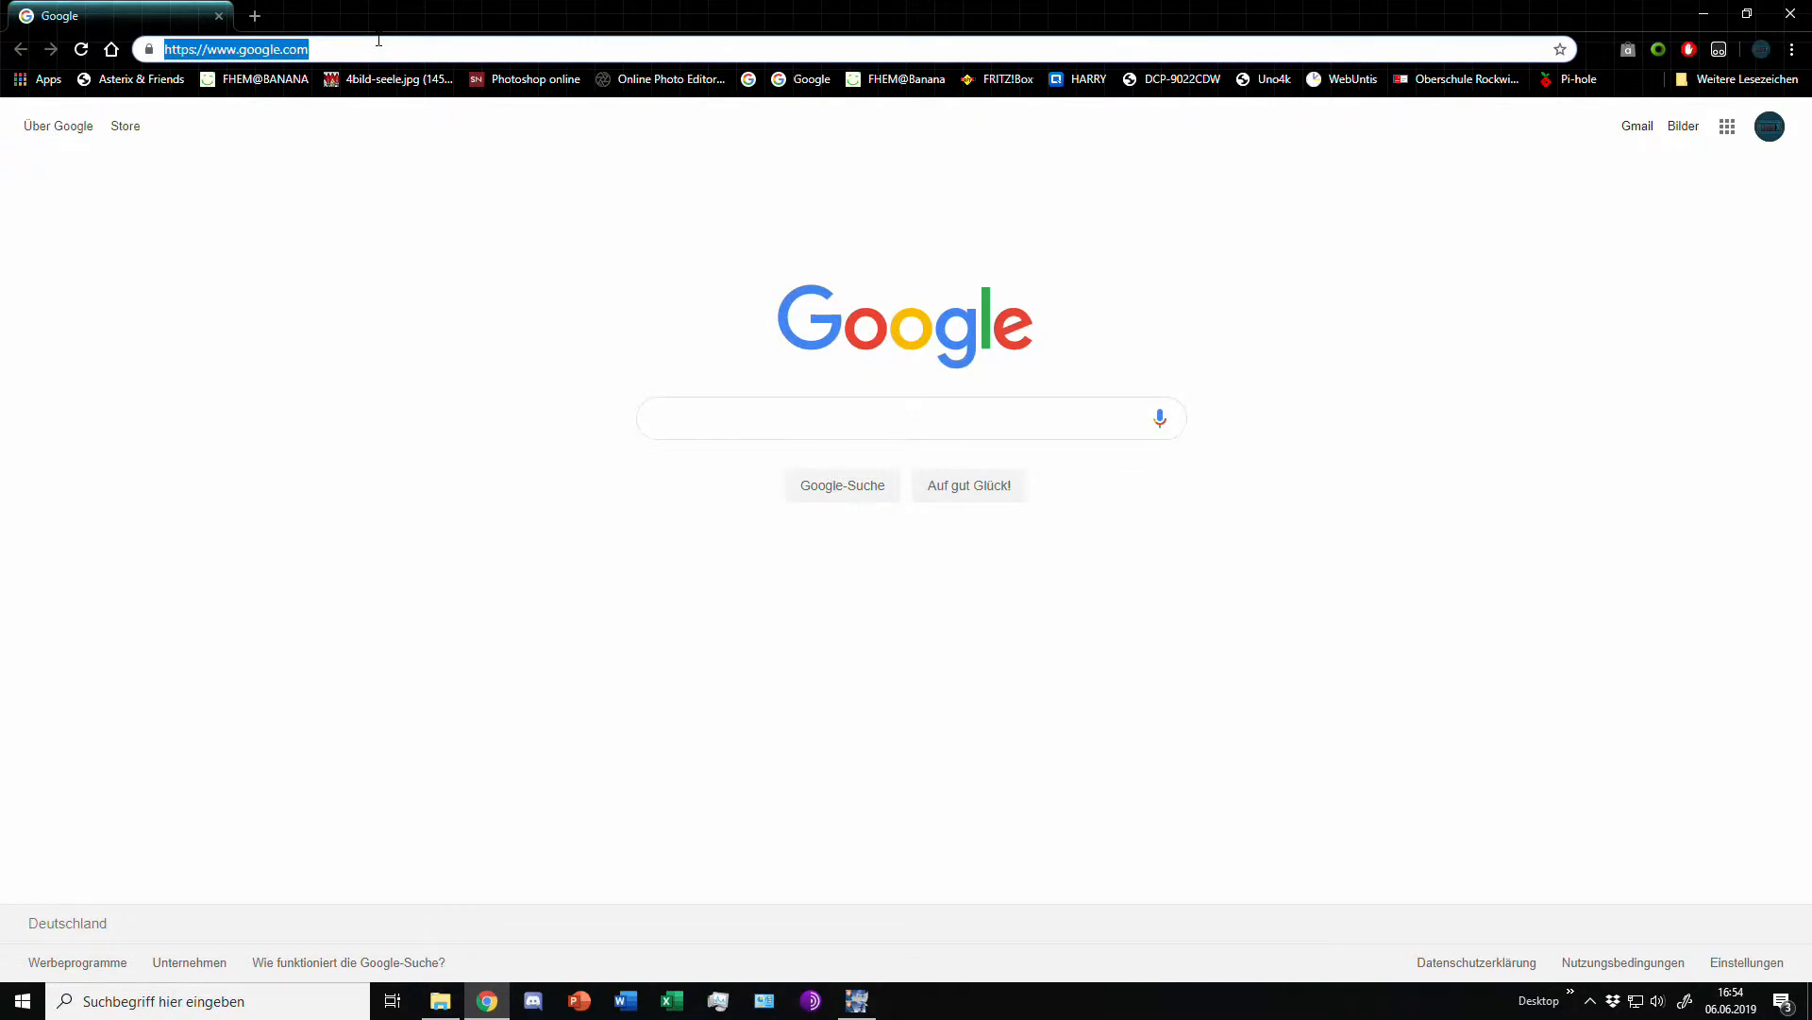
type("transp")
type("ar")
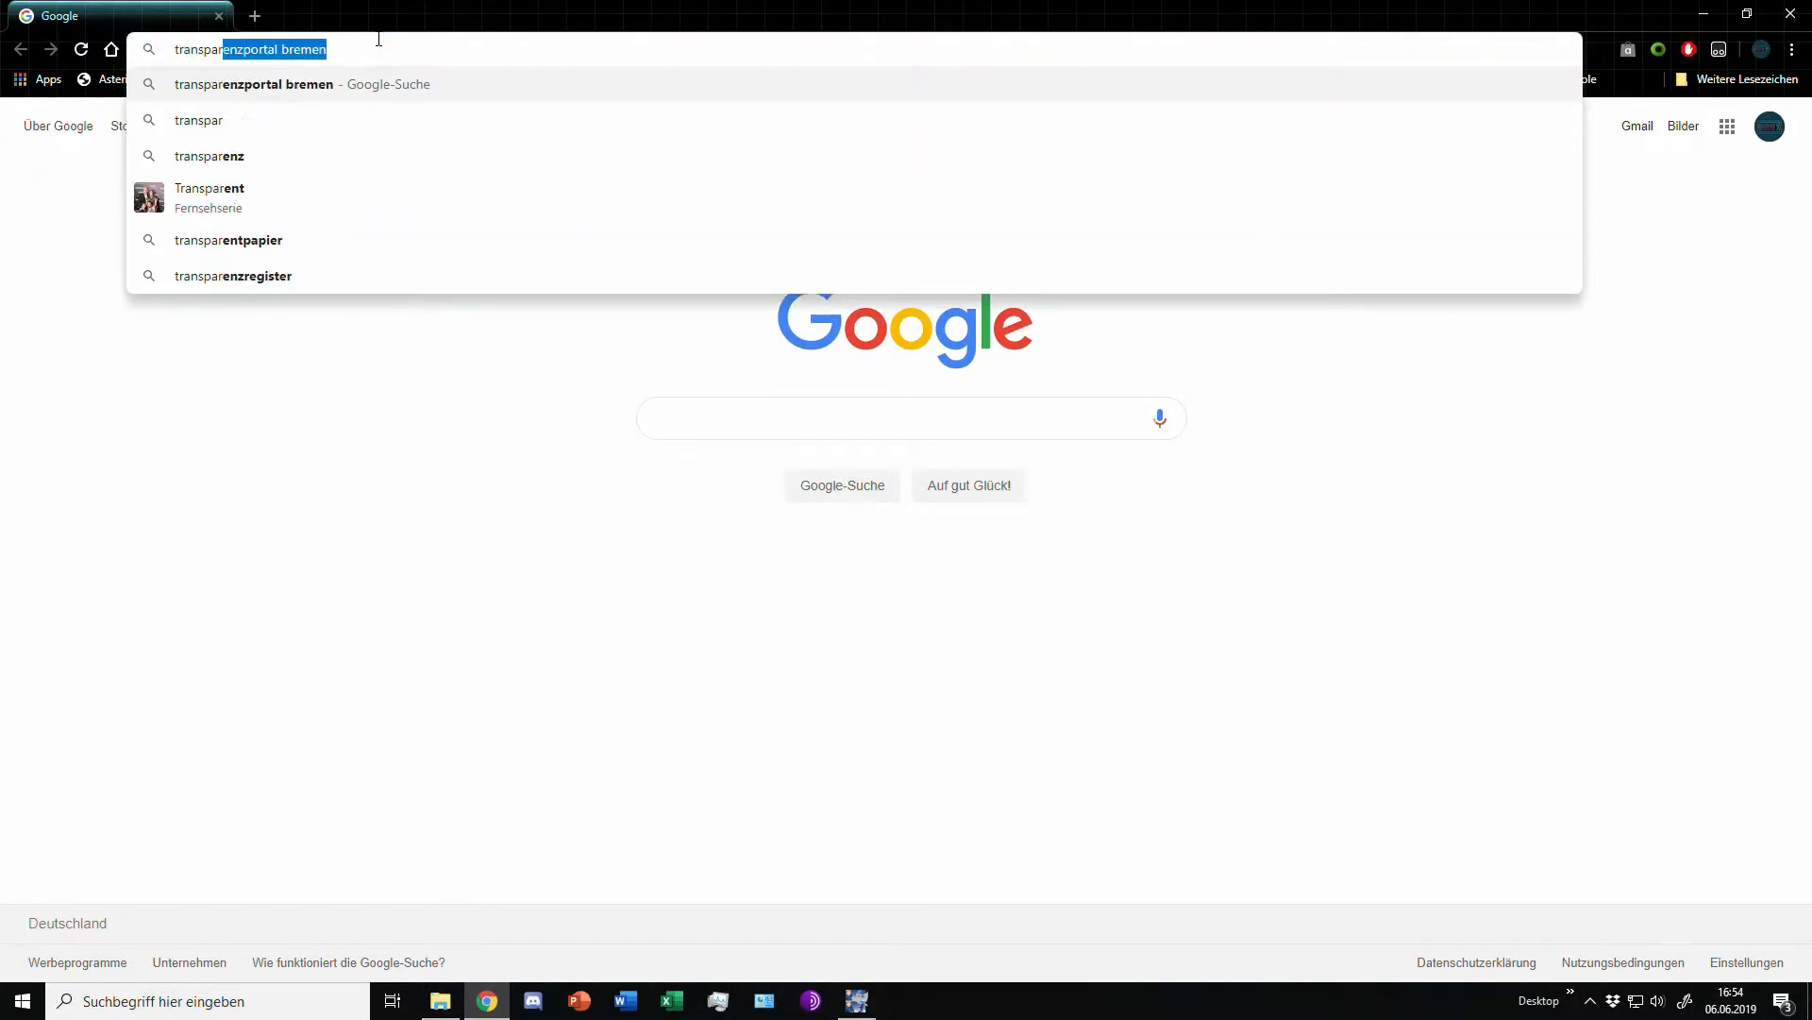
type("ent ex")
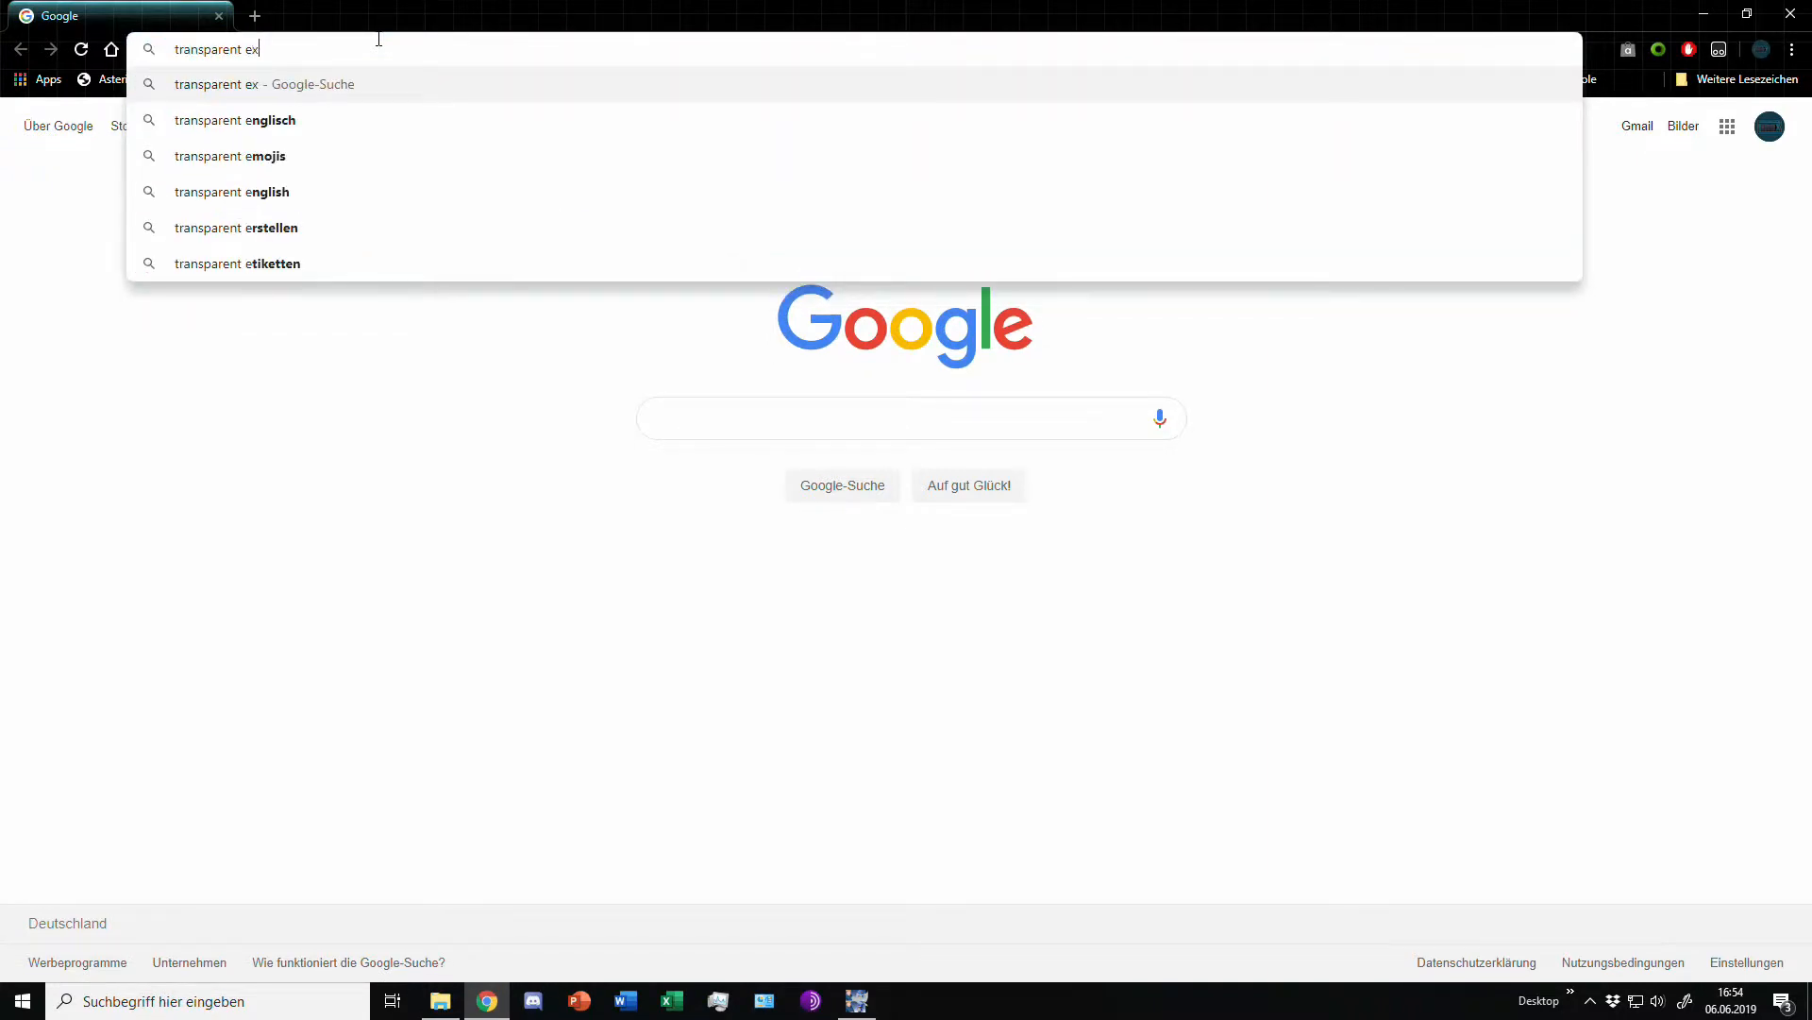
type("plosion ")
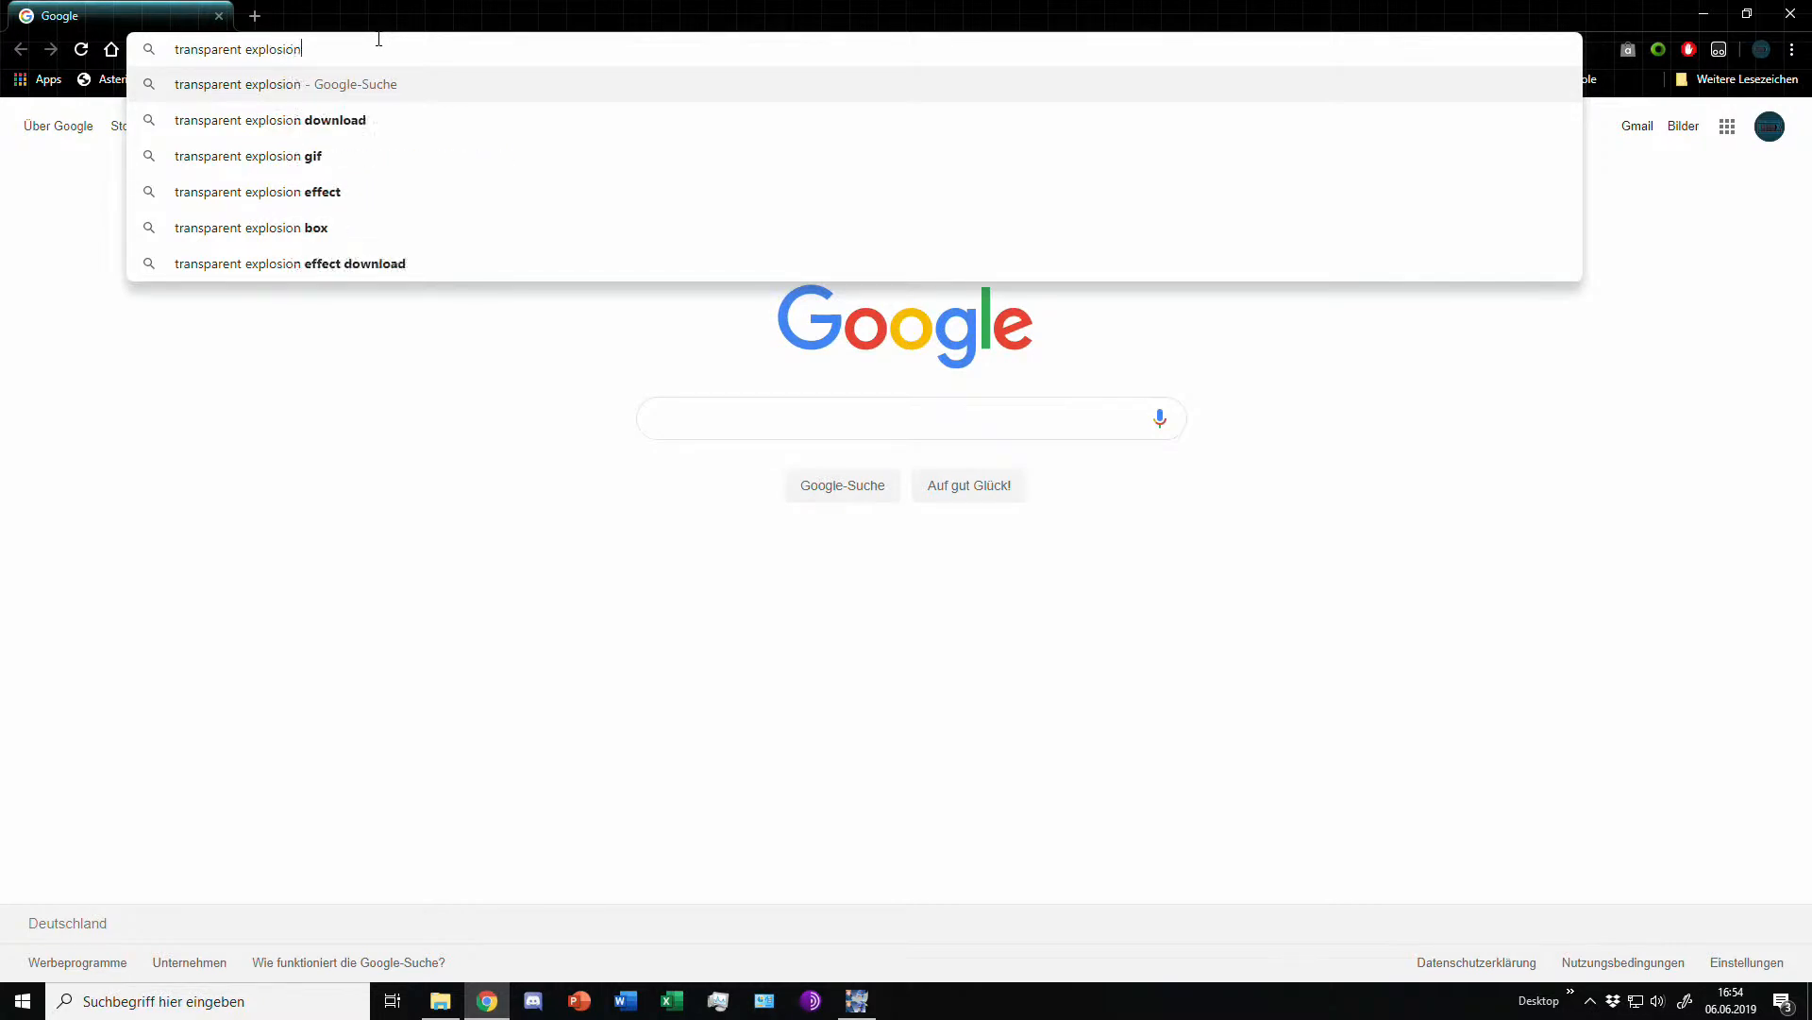
type("png")
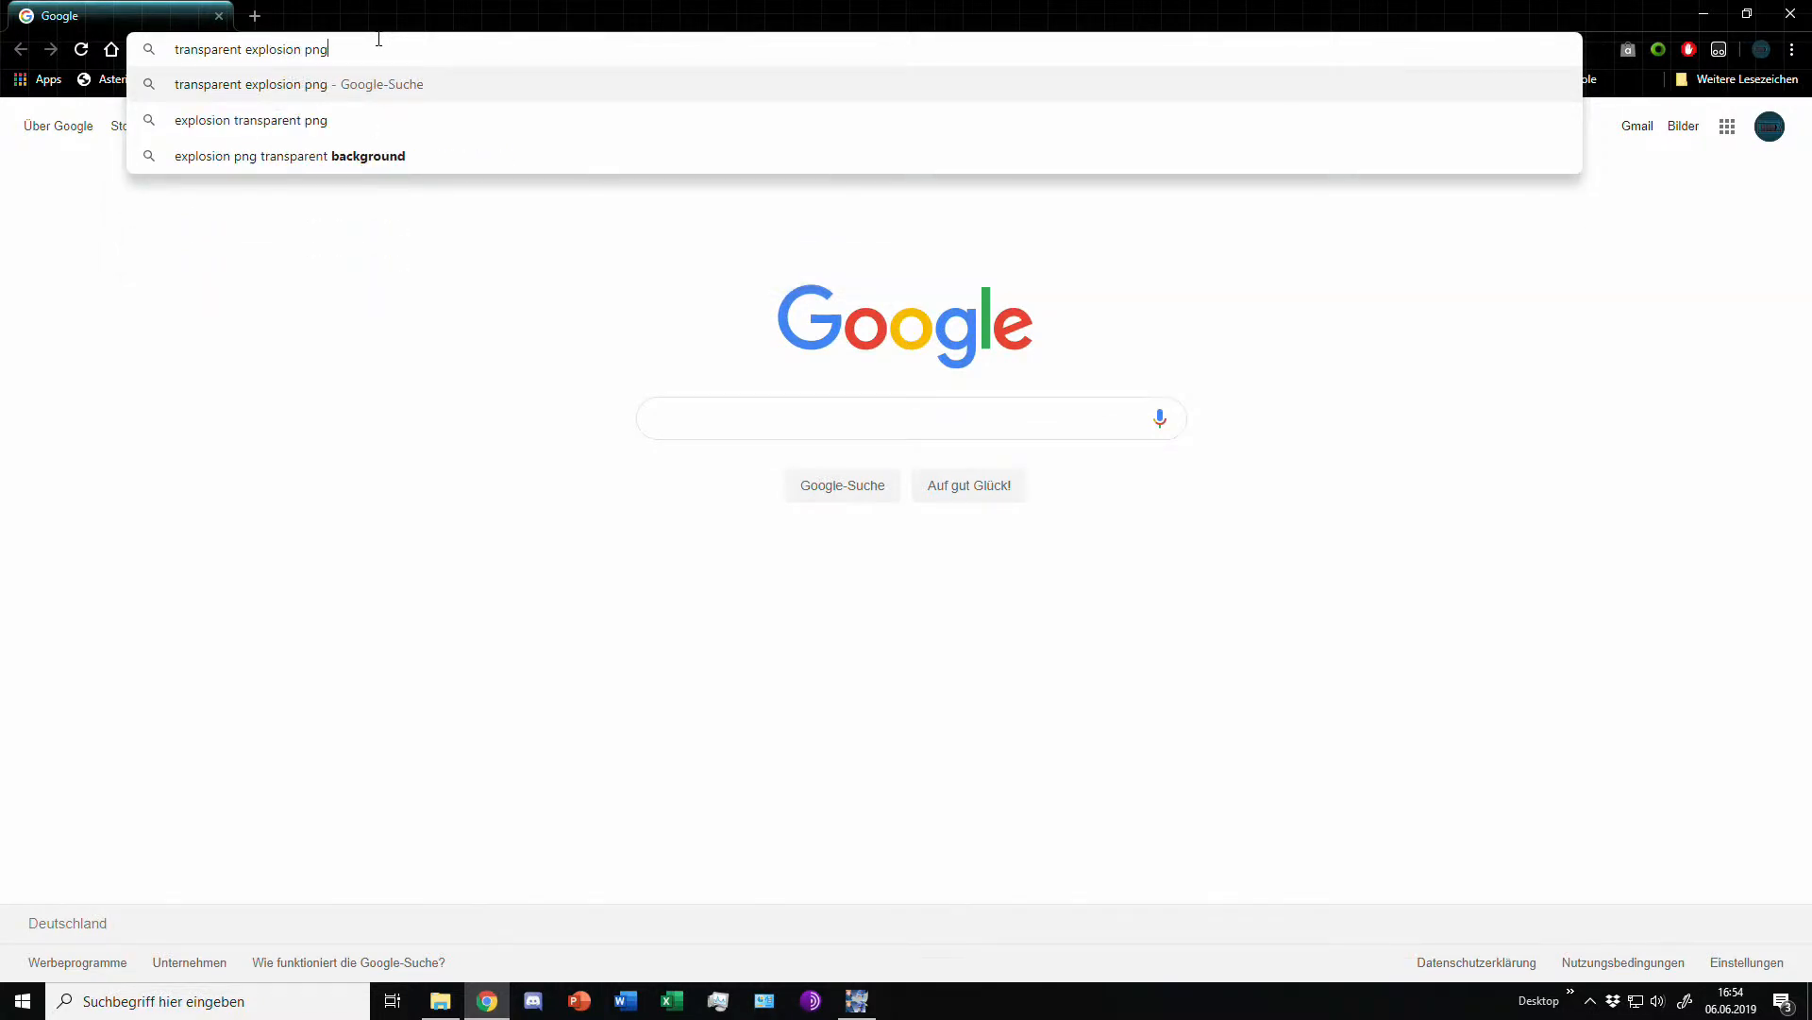
key("Return")
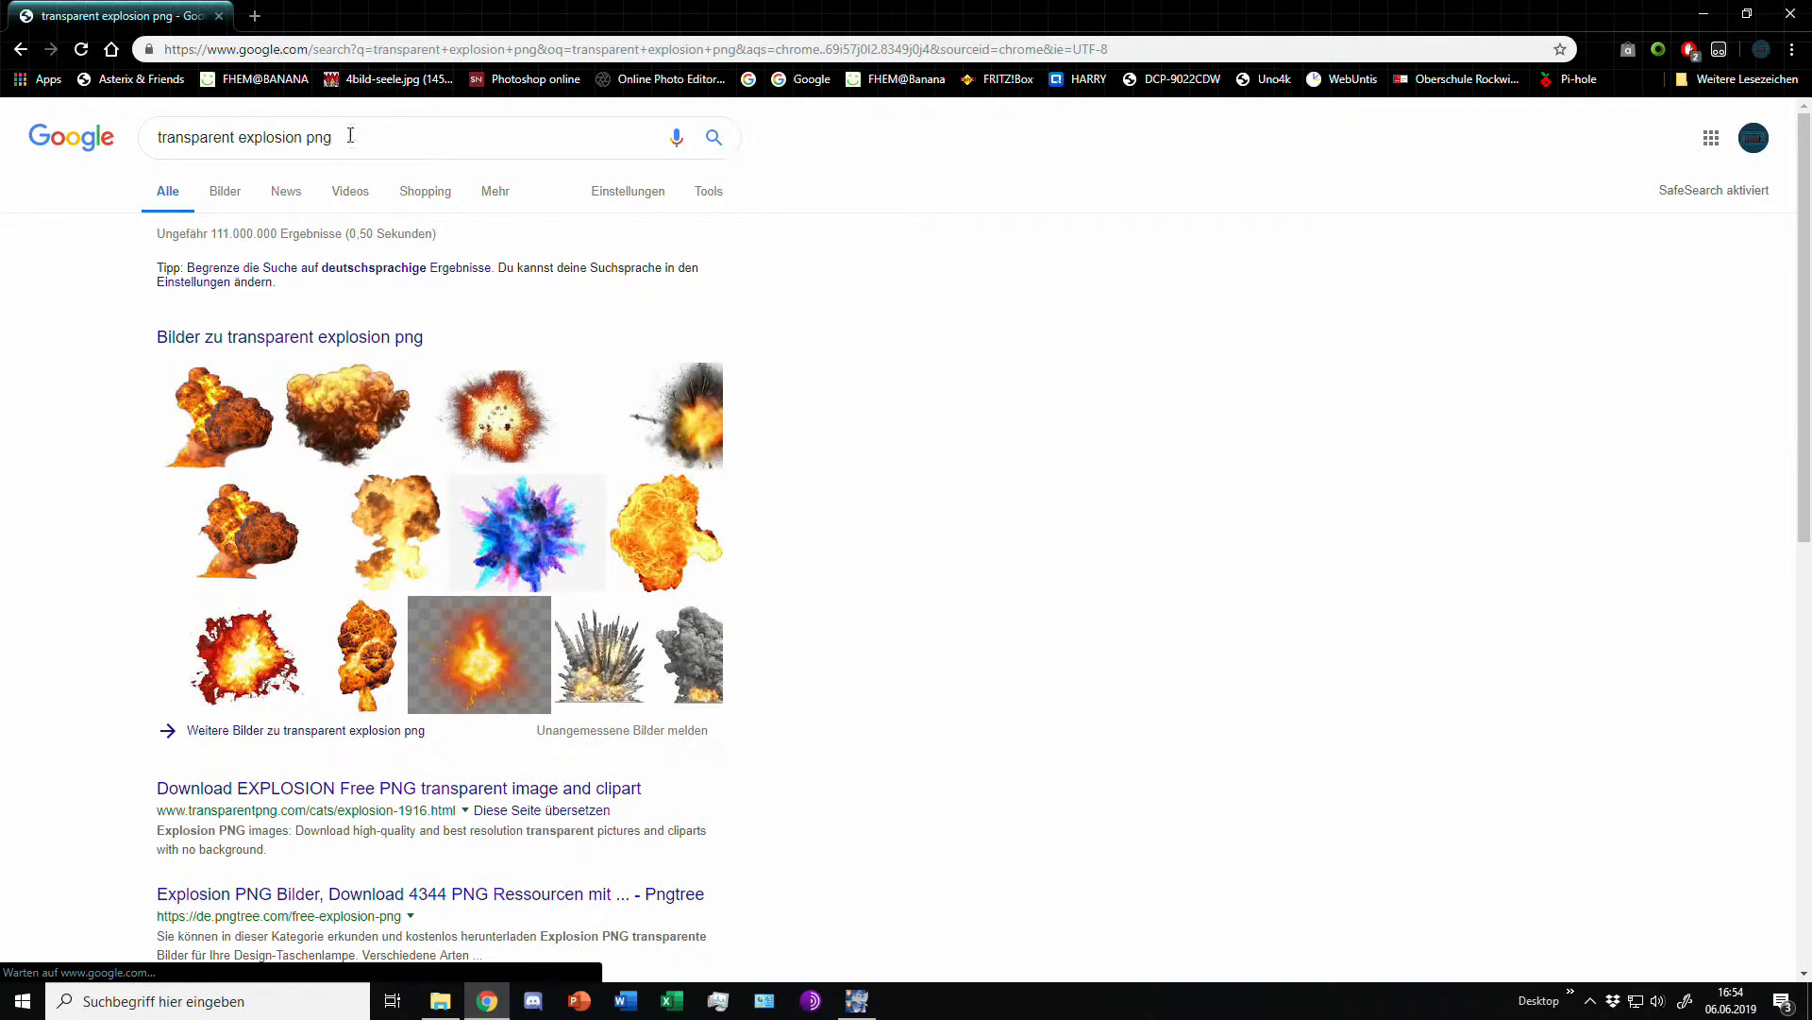
left_click(245, 200)
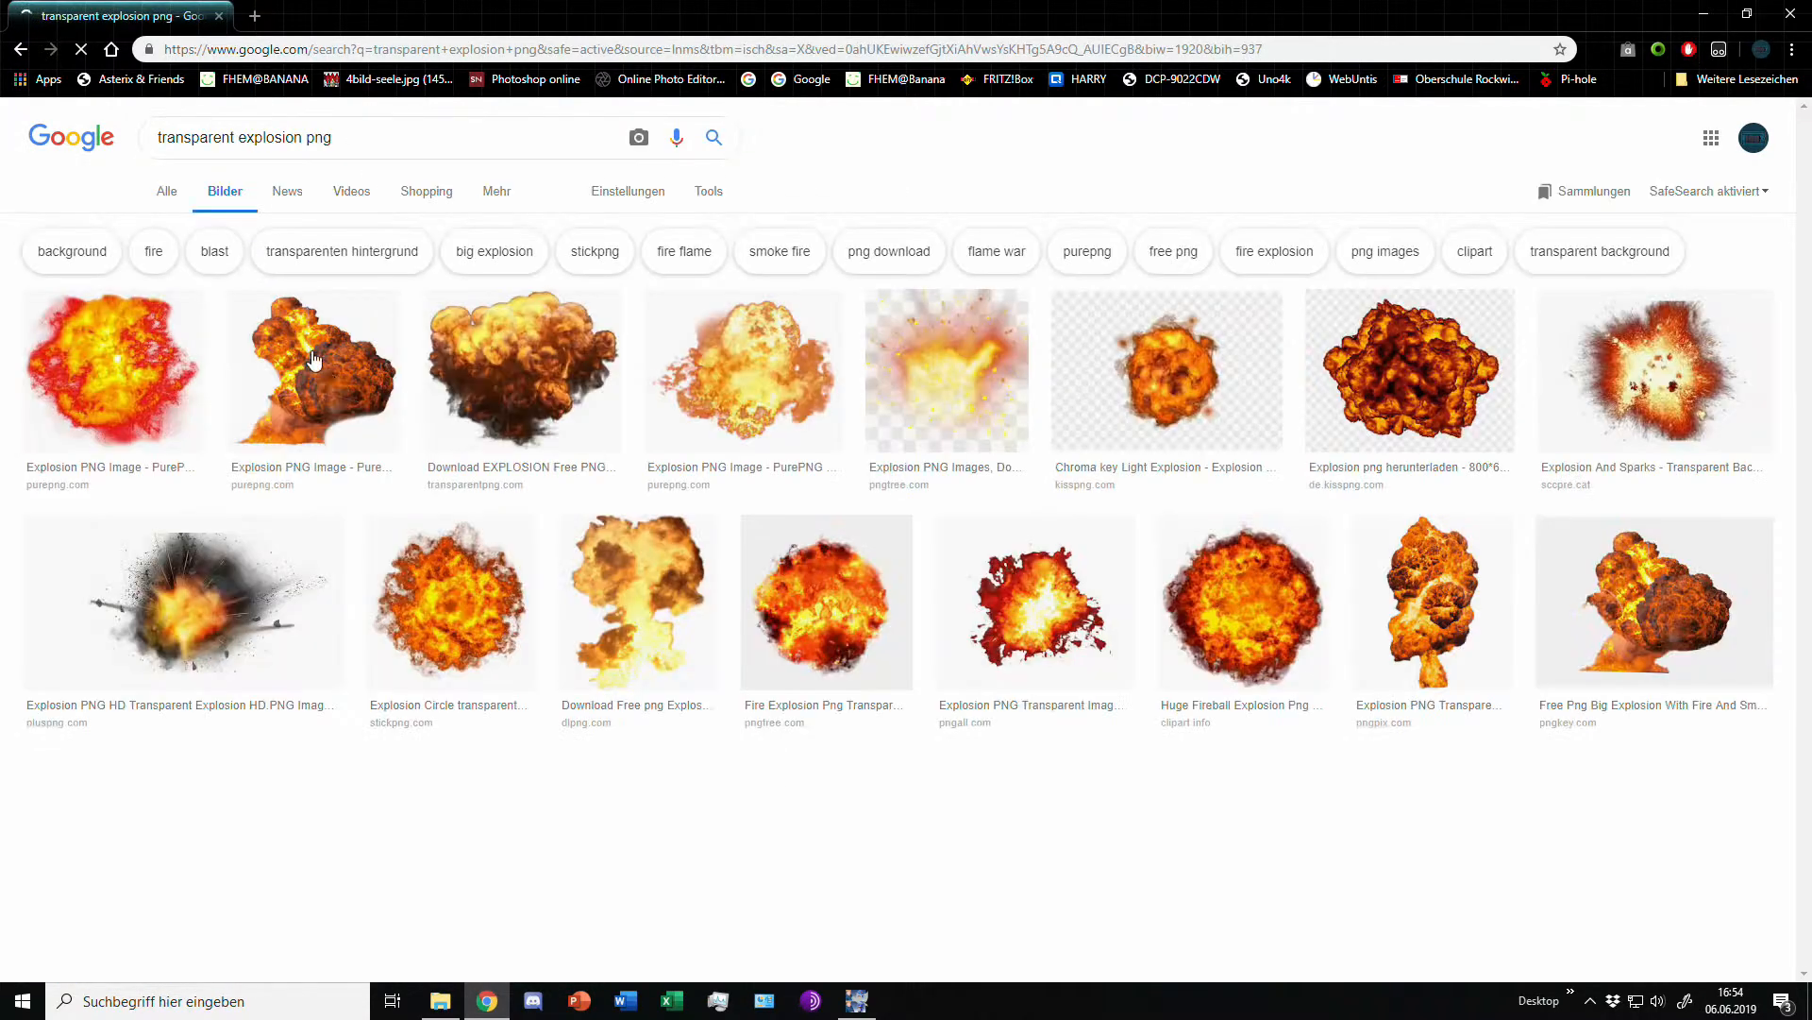
Step: Open the 400 × 330 explosion picture from transparentpng.com in the image results and copy the image
scroll(400, 436, "down", 2)
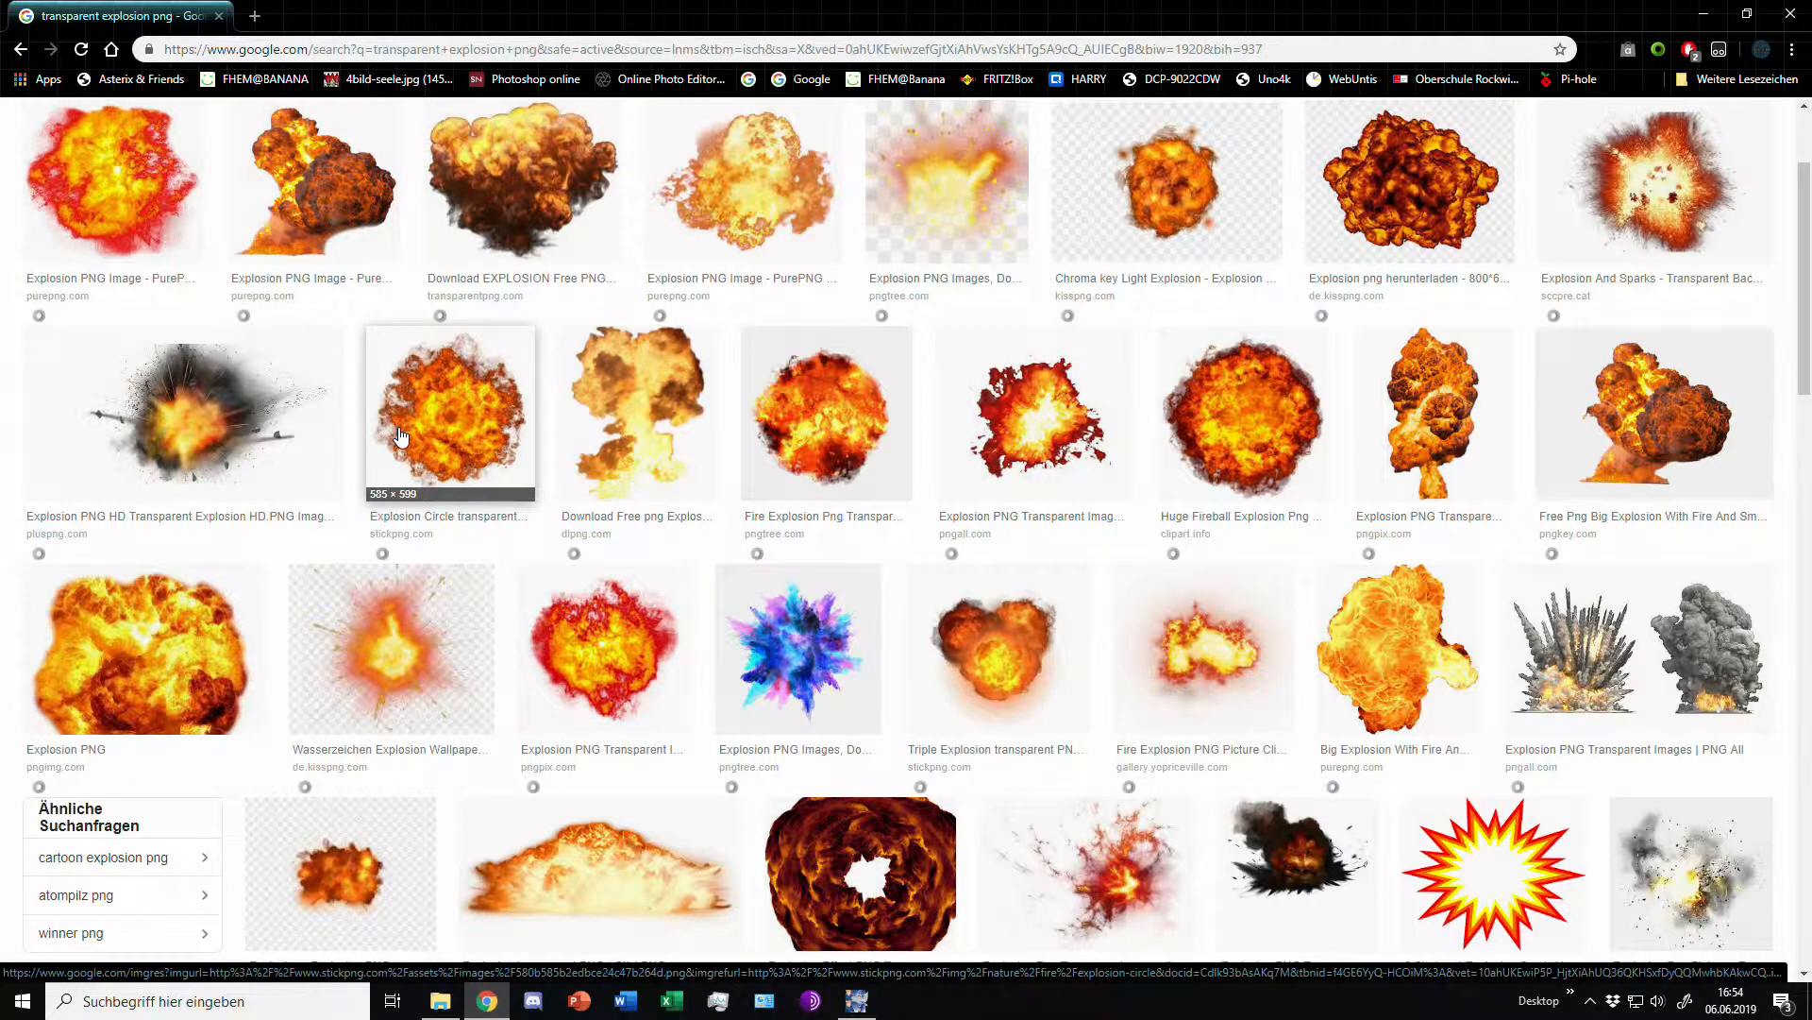
left_click(477, 208)
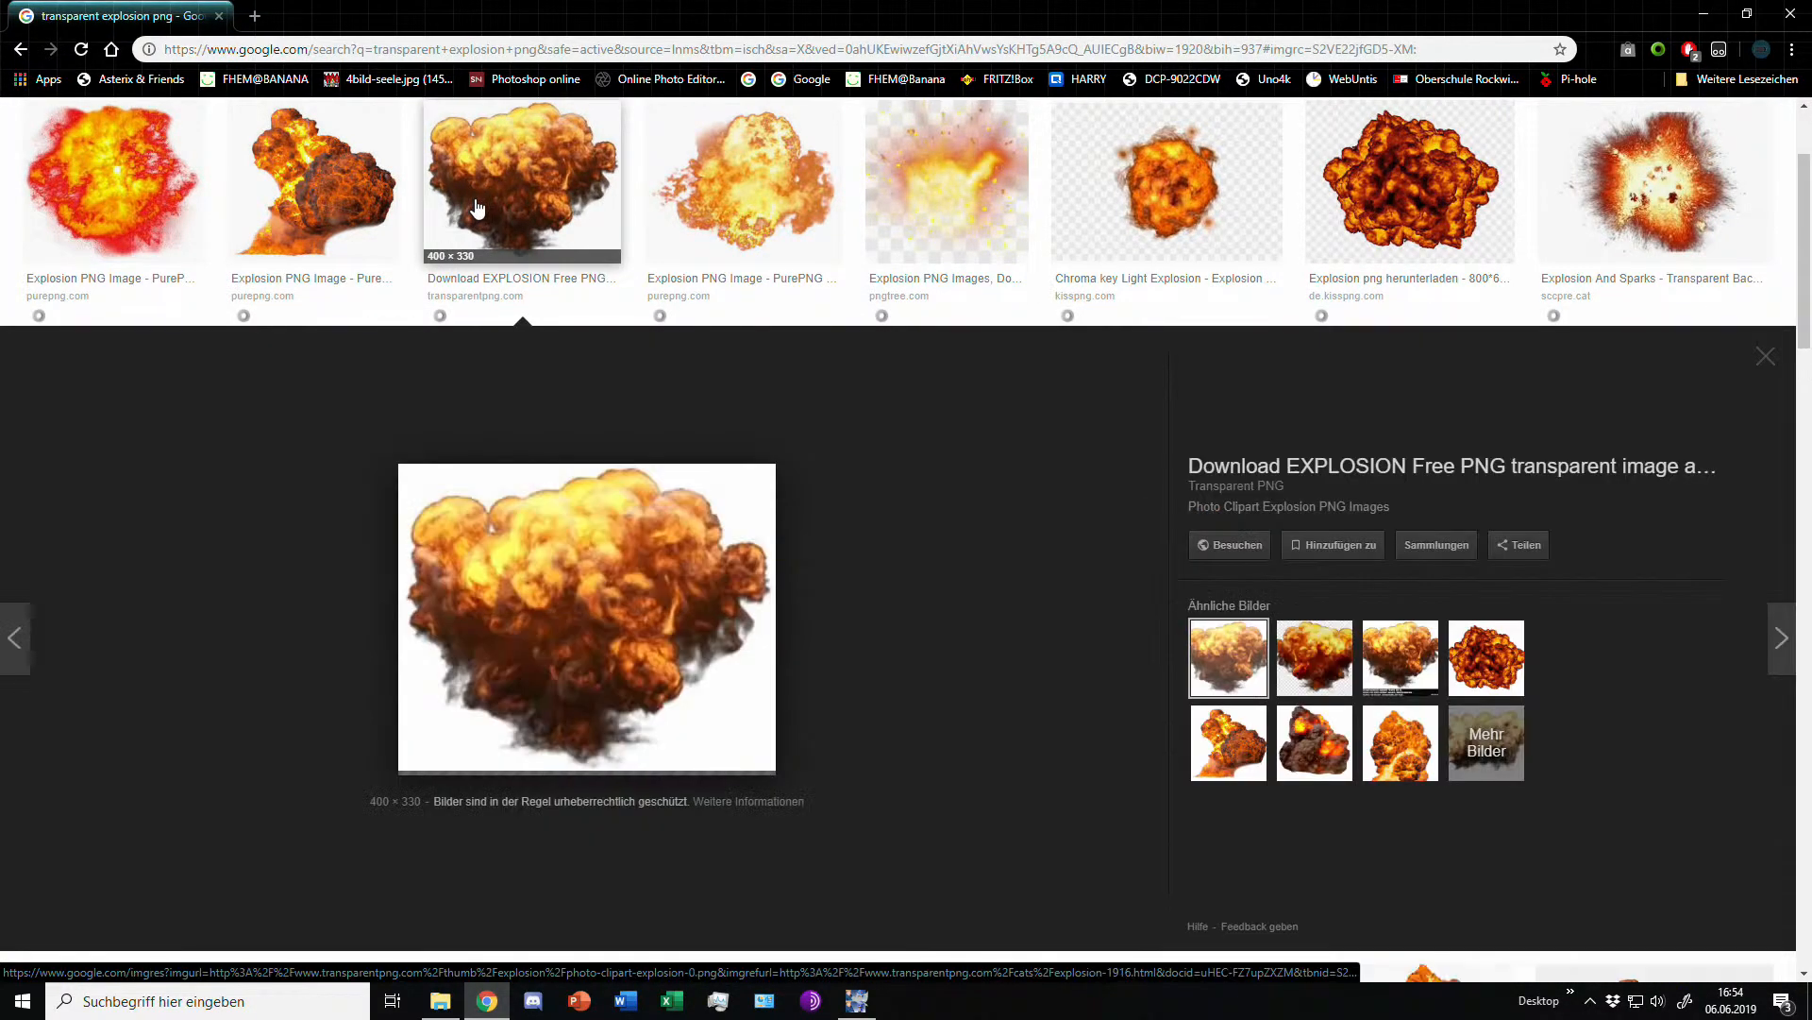
right_click(629, 548)
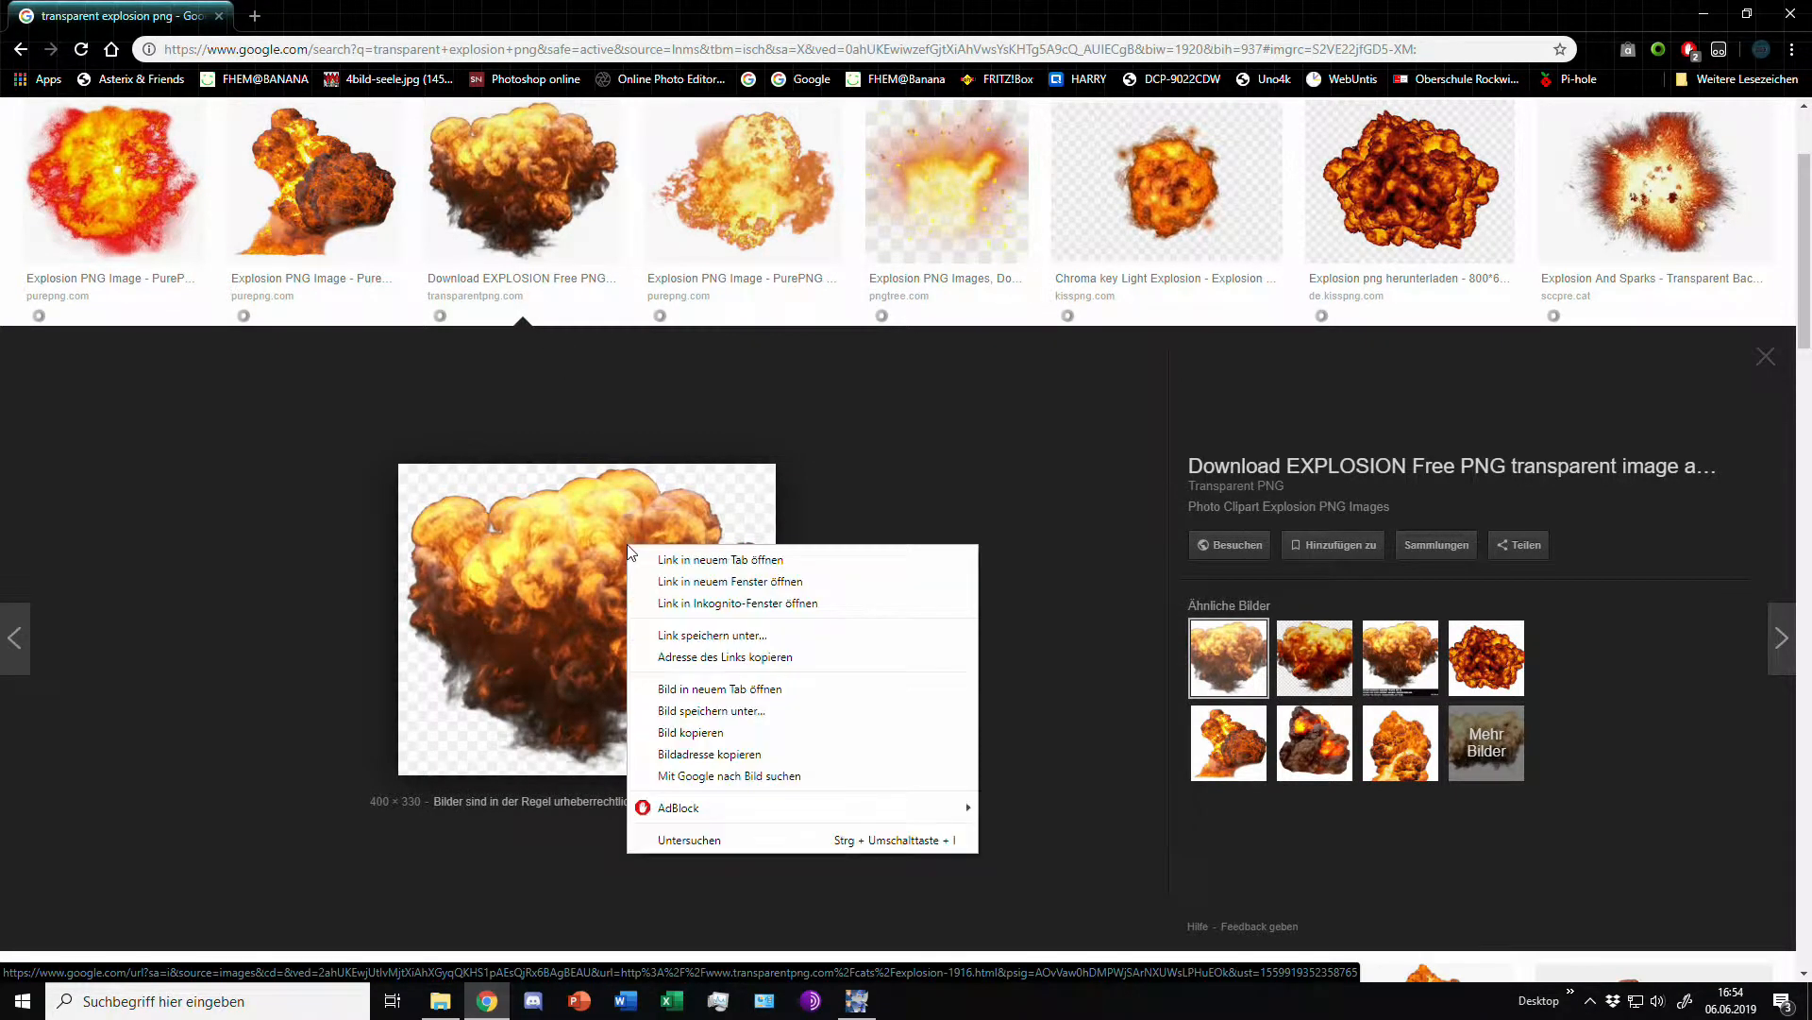
left_click(696, 733)
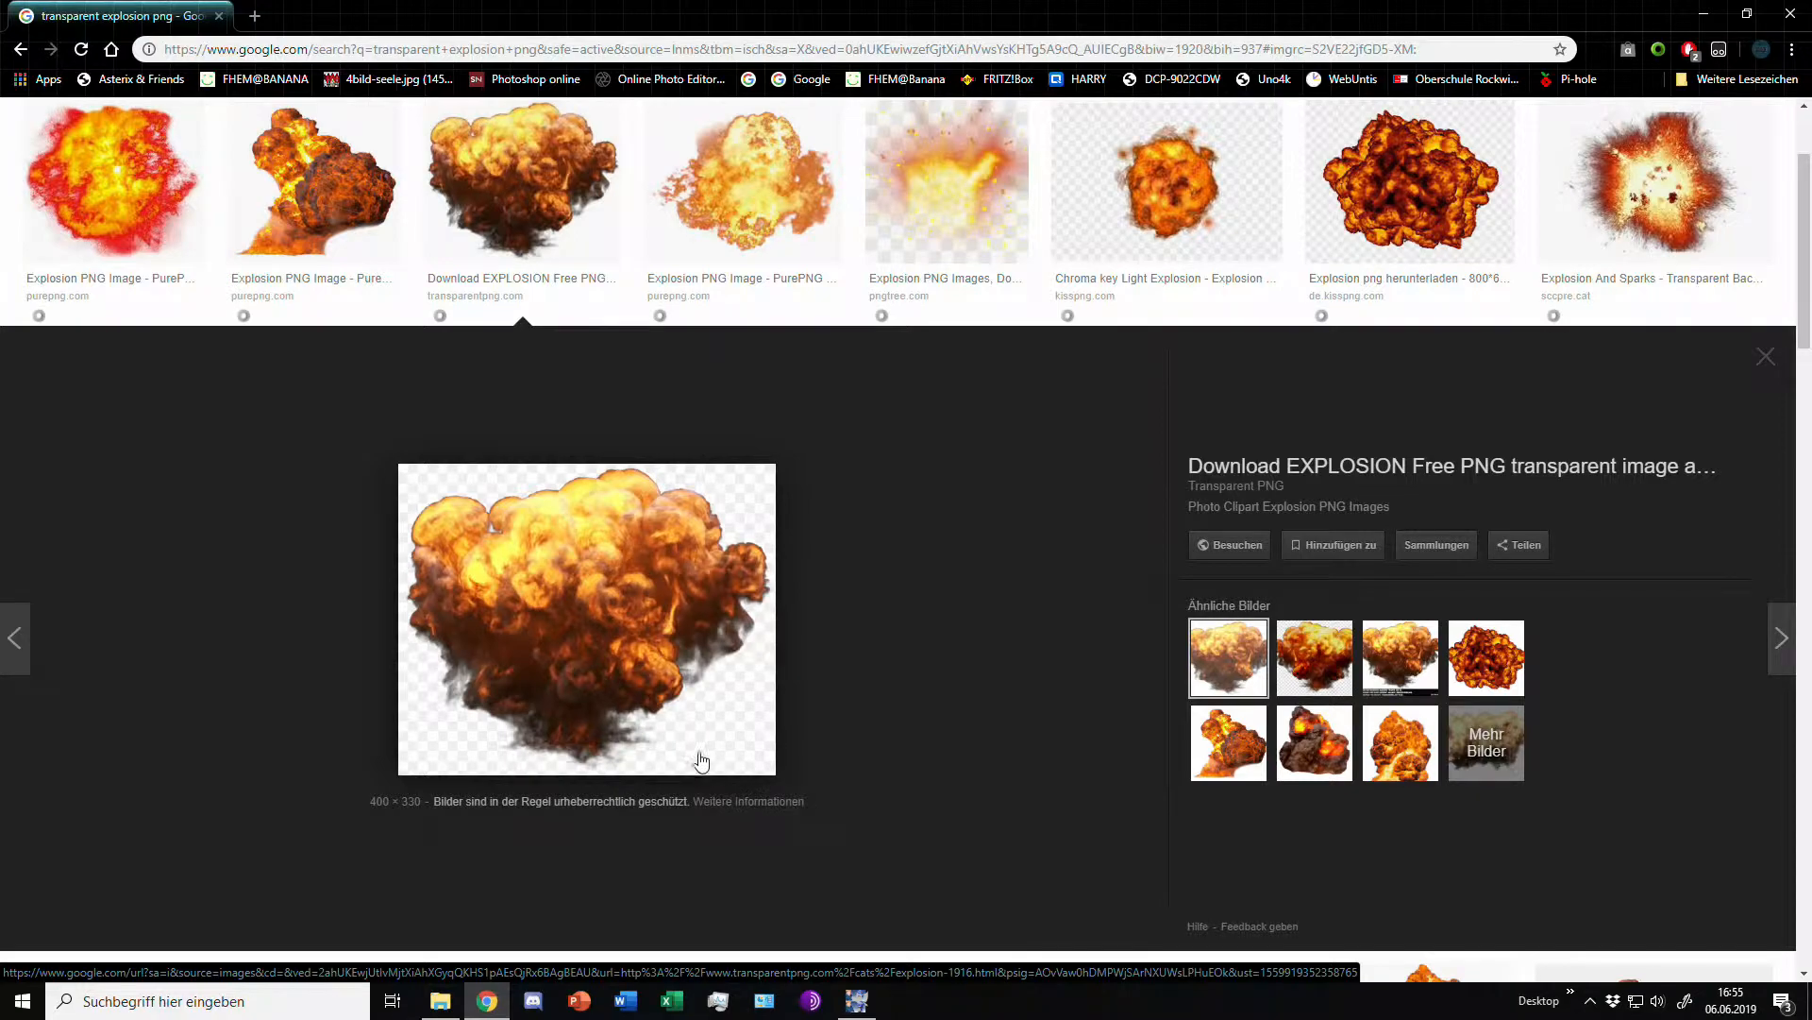
Step: Switch back to GIMP, paste the explosion as a new layer and move it over Sonic's face in the lower panel
left_click(856, 999)
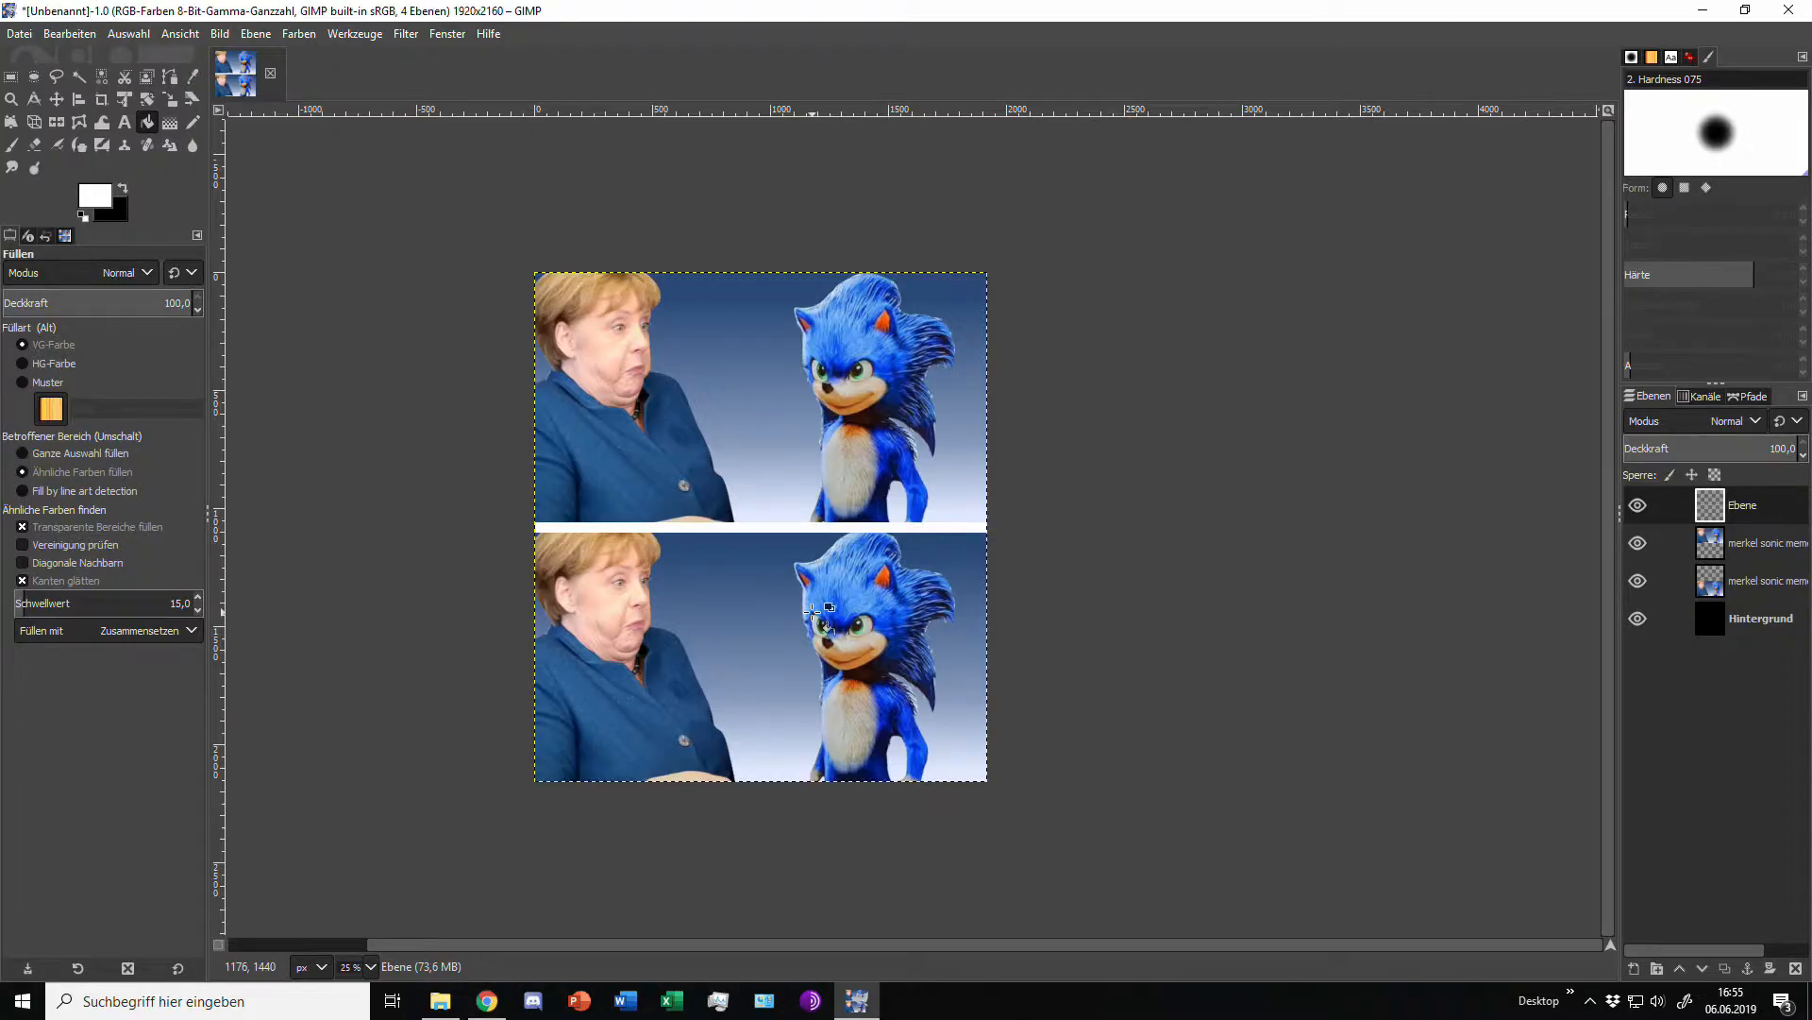
key("ctrl+v")
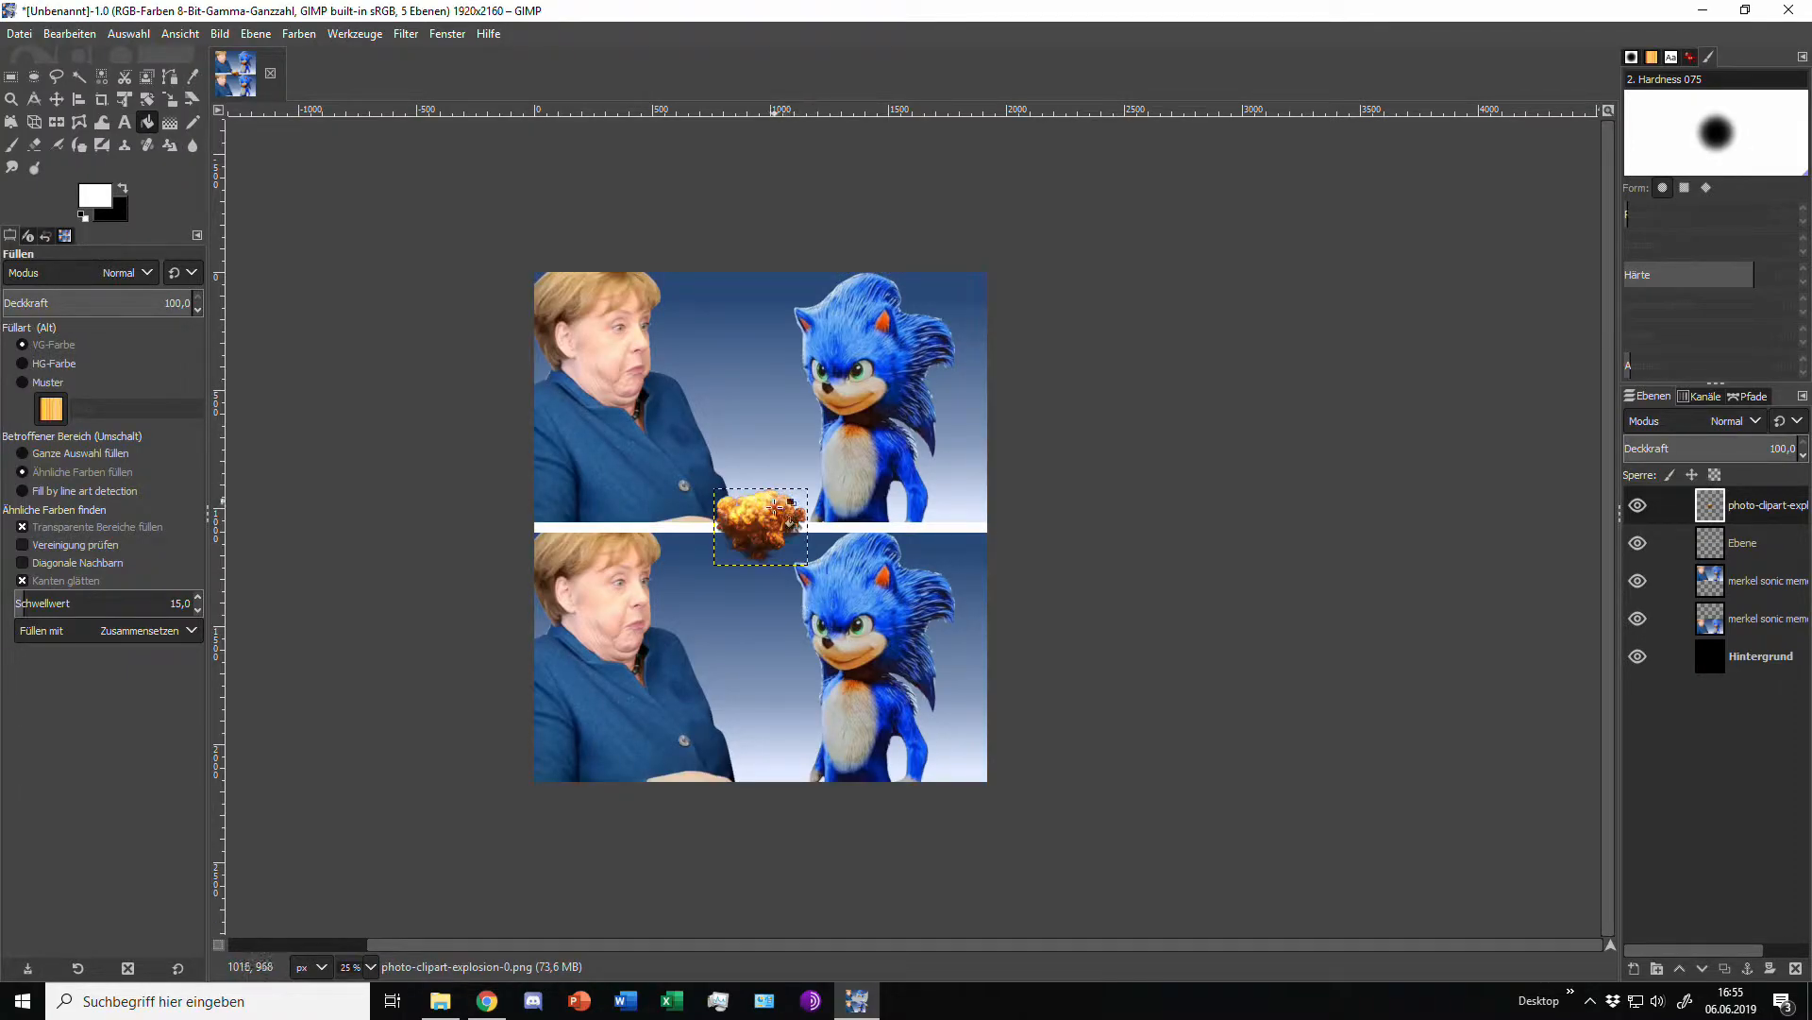
scroll(787, 587, "up", 2)
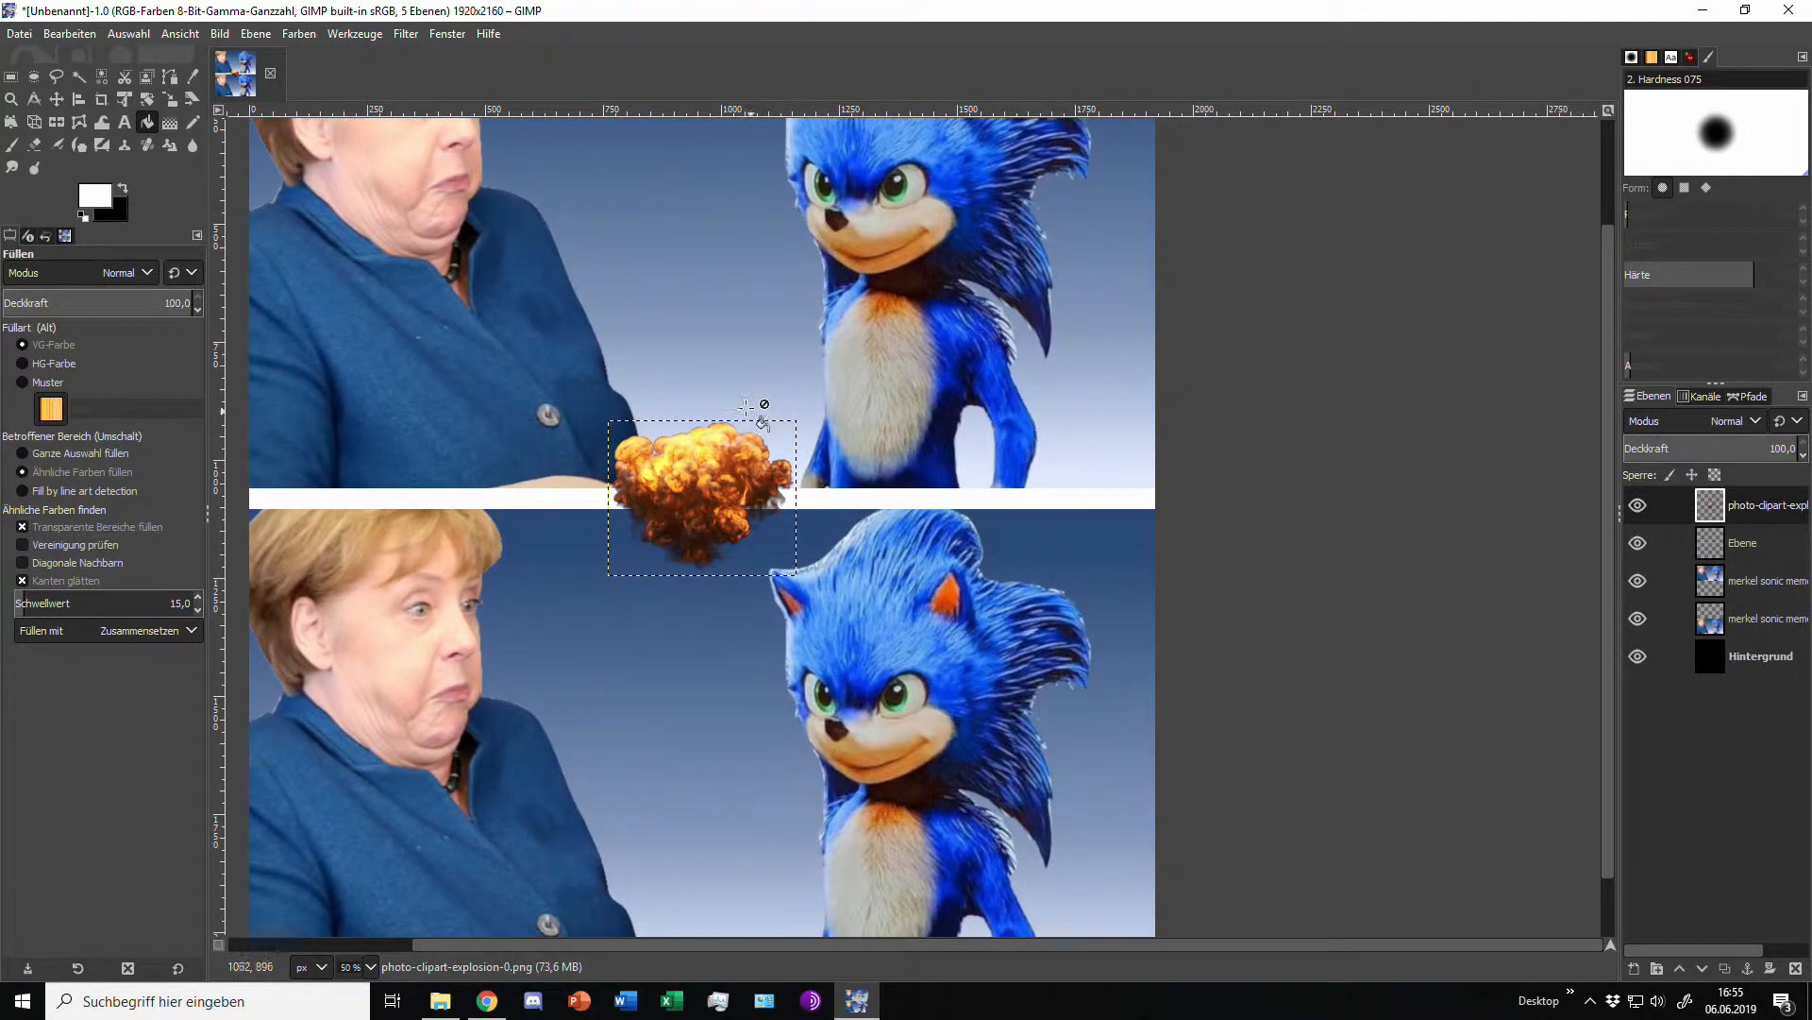
left_click(57, 99)
left_click_drag(706, 500, 882, 705)
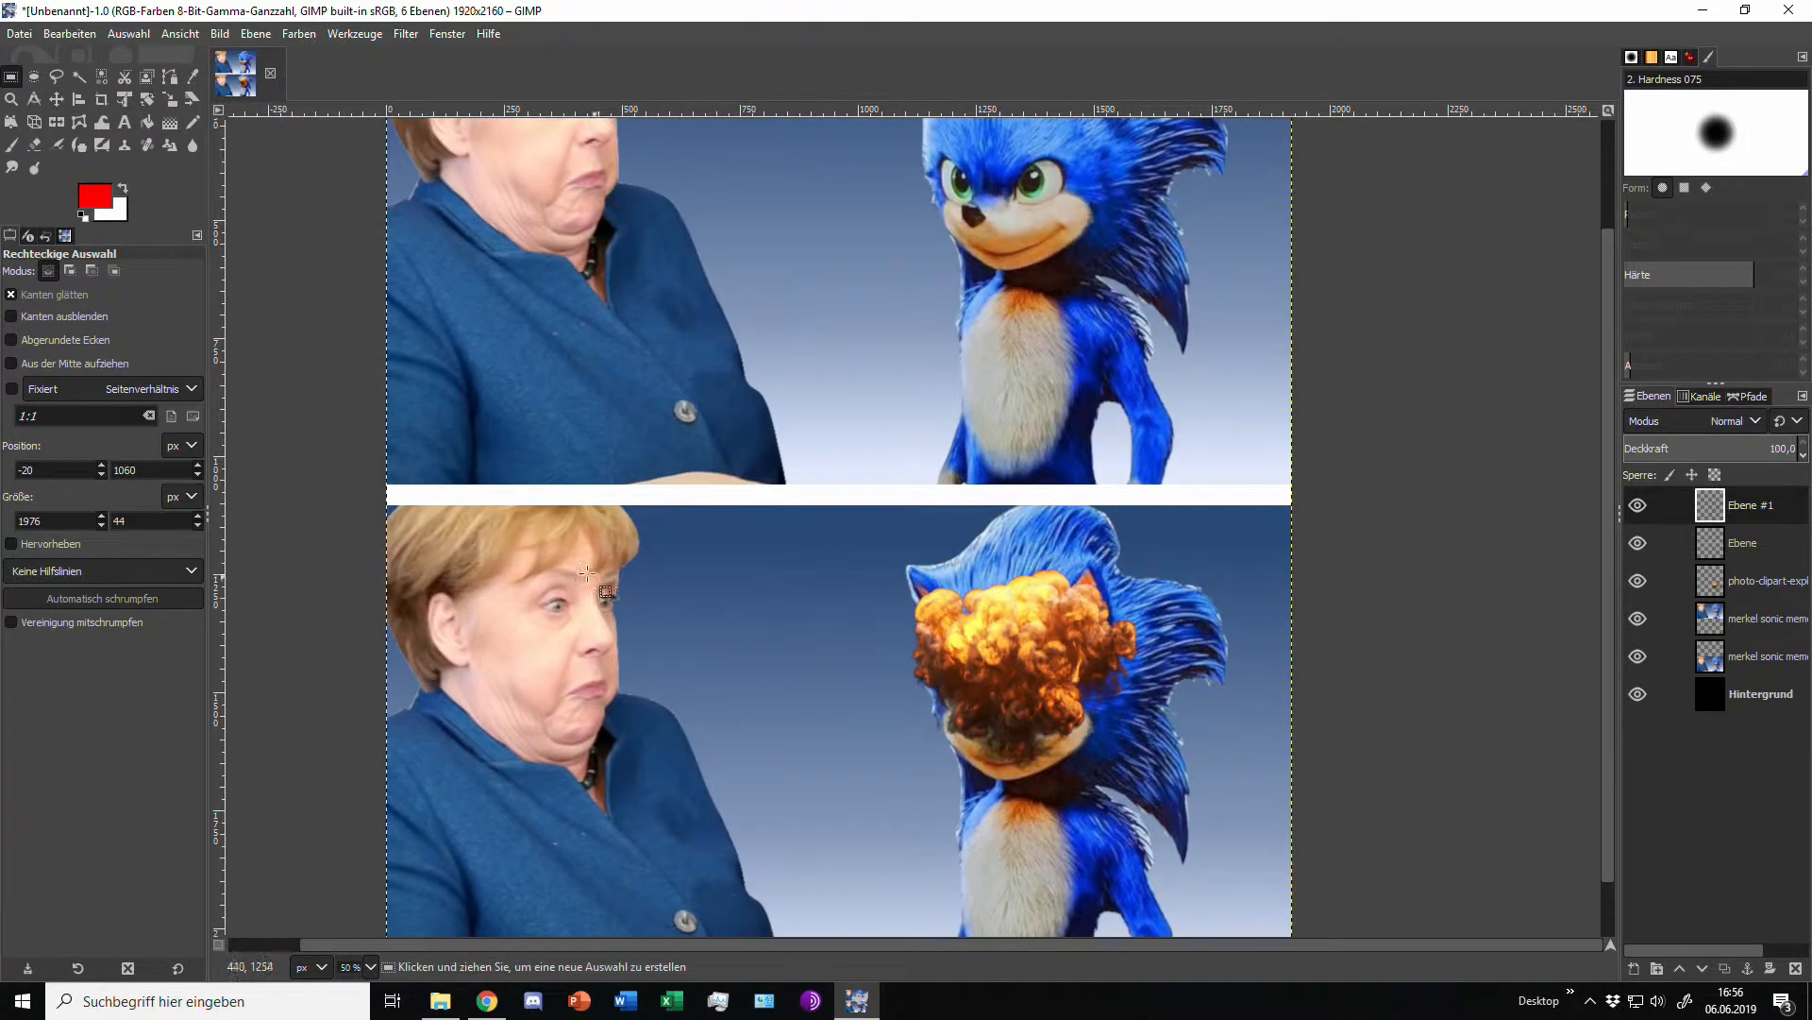
Step: Select a bar about 980 × 56 px from Merkel's forehead to the explosion and fill it with red
left_click_drag(579, 568, 904, 590)
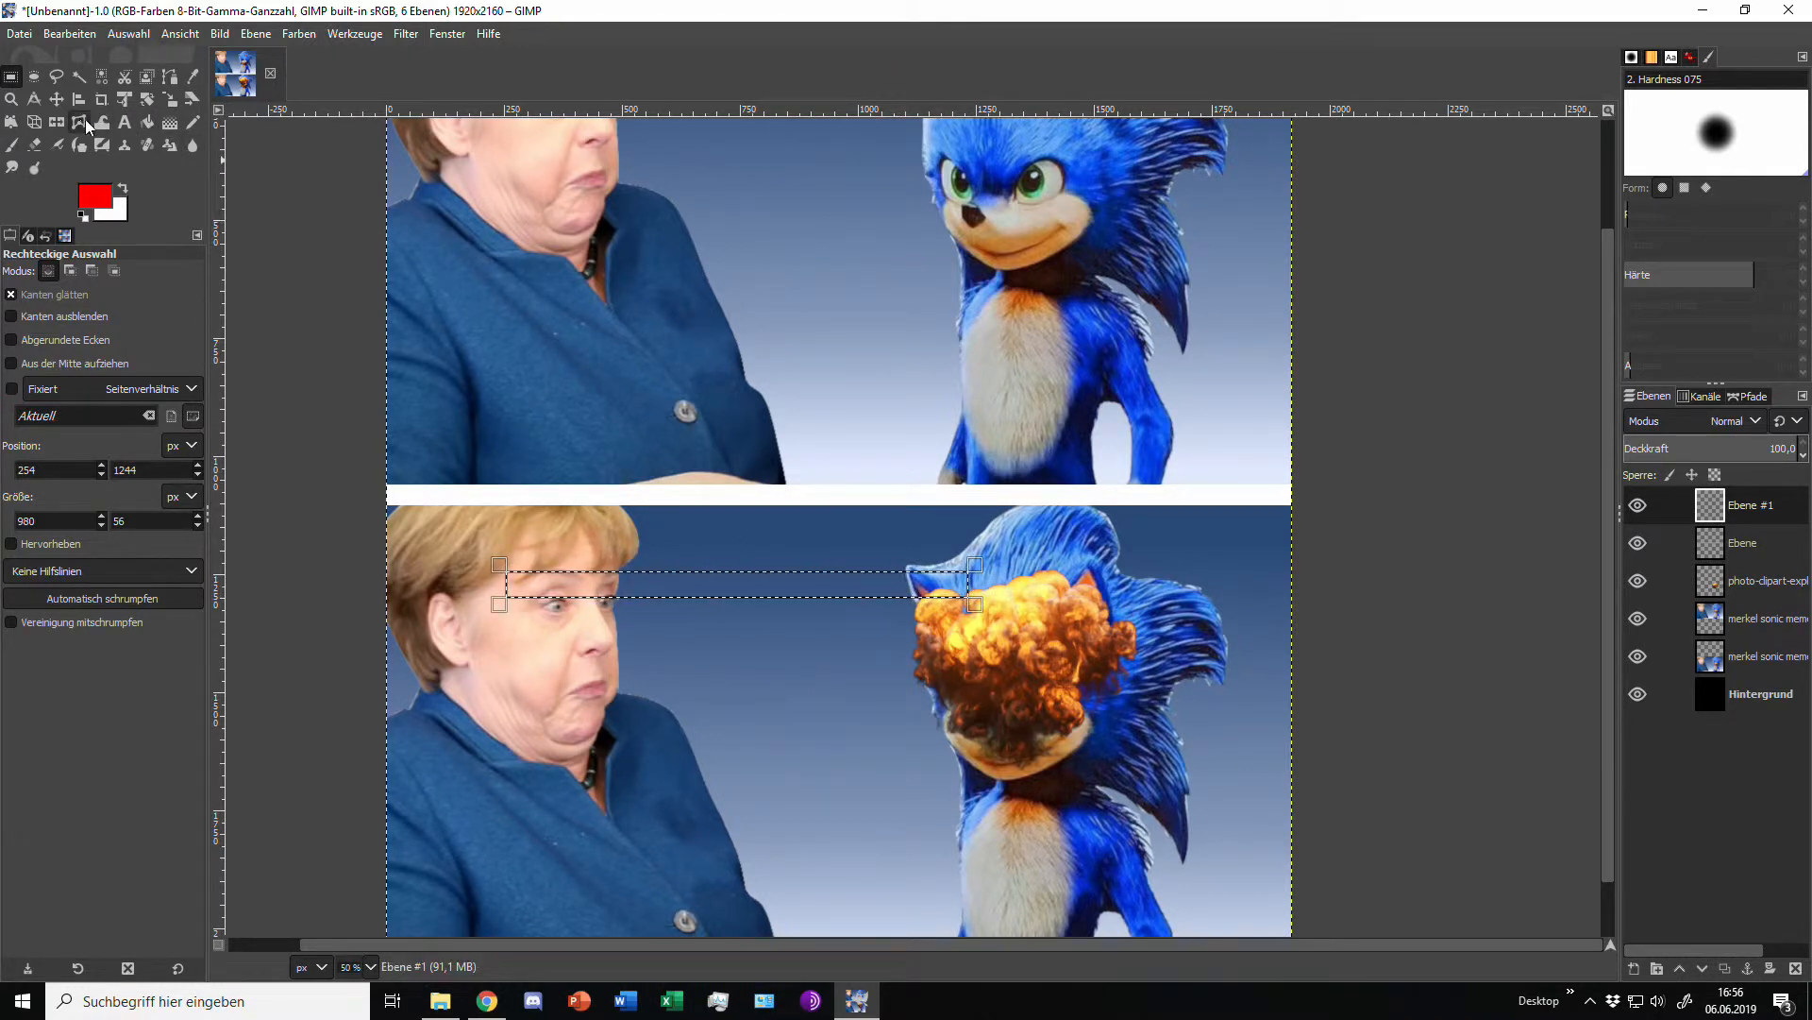
left_click(147, 122)
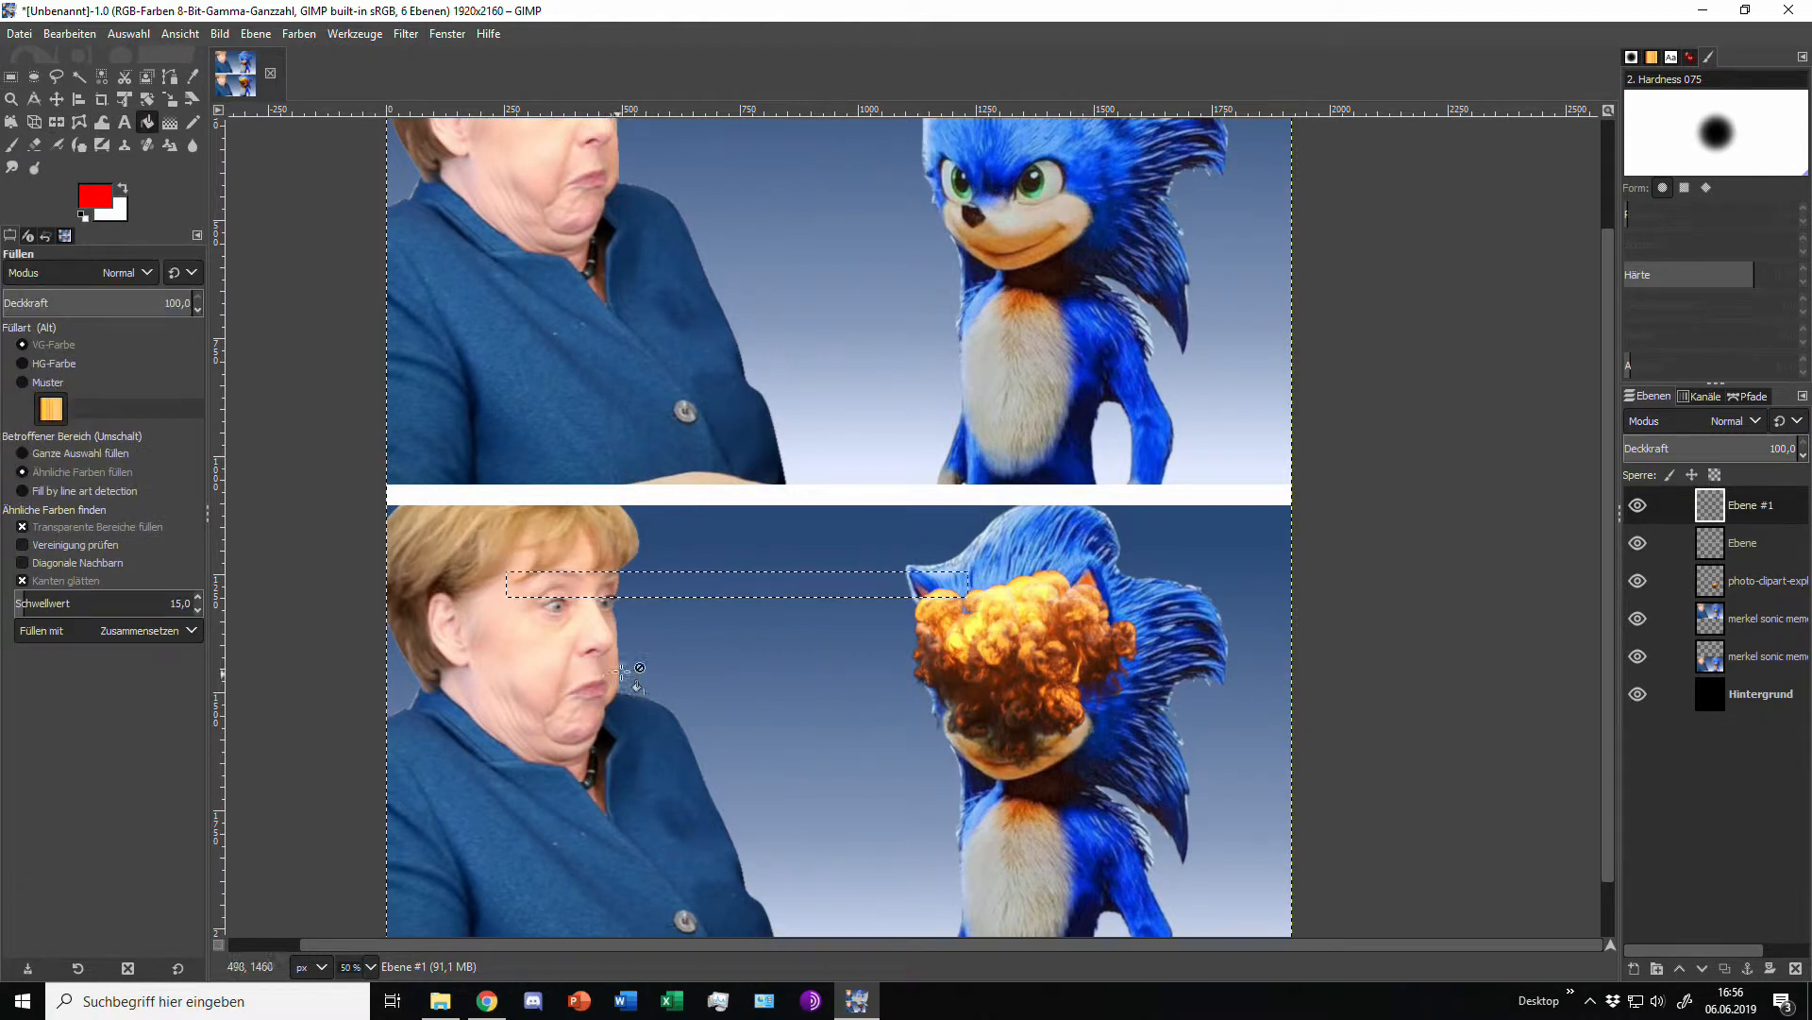
left_click(654, 586)
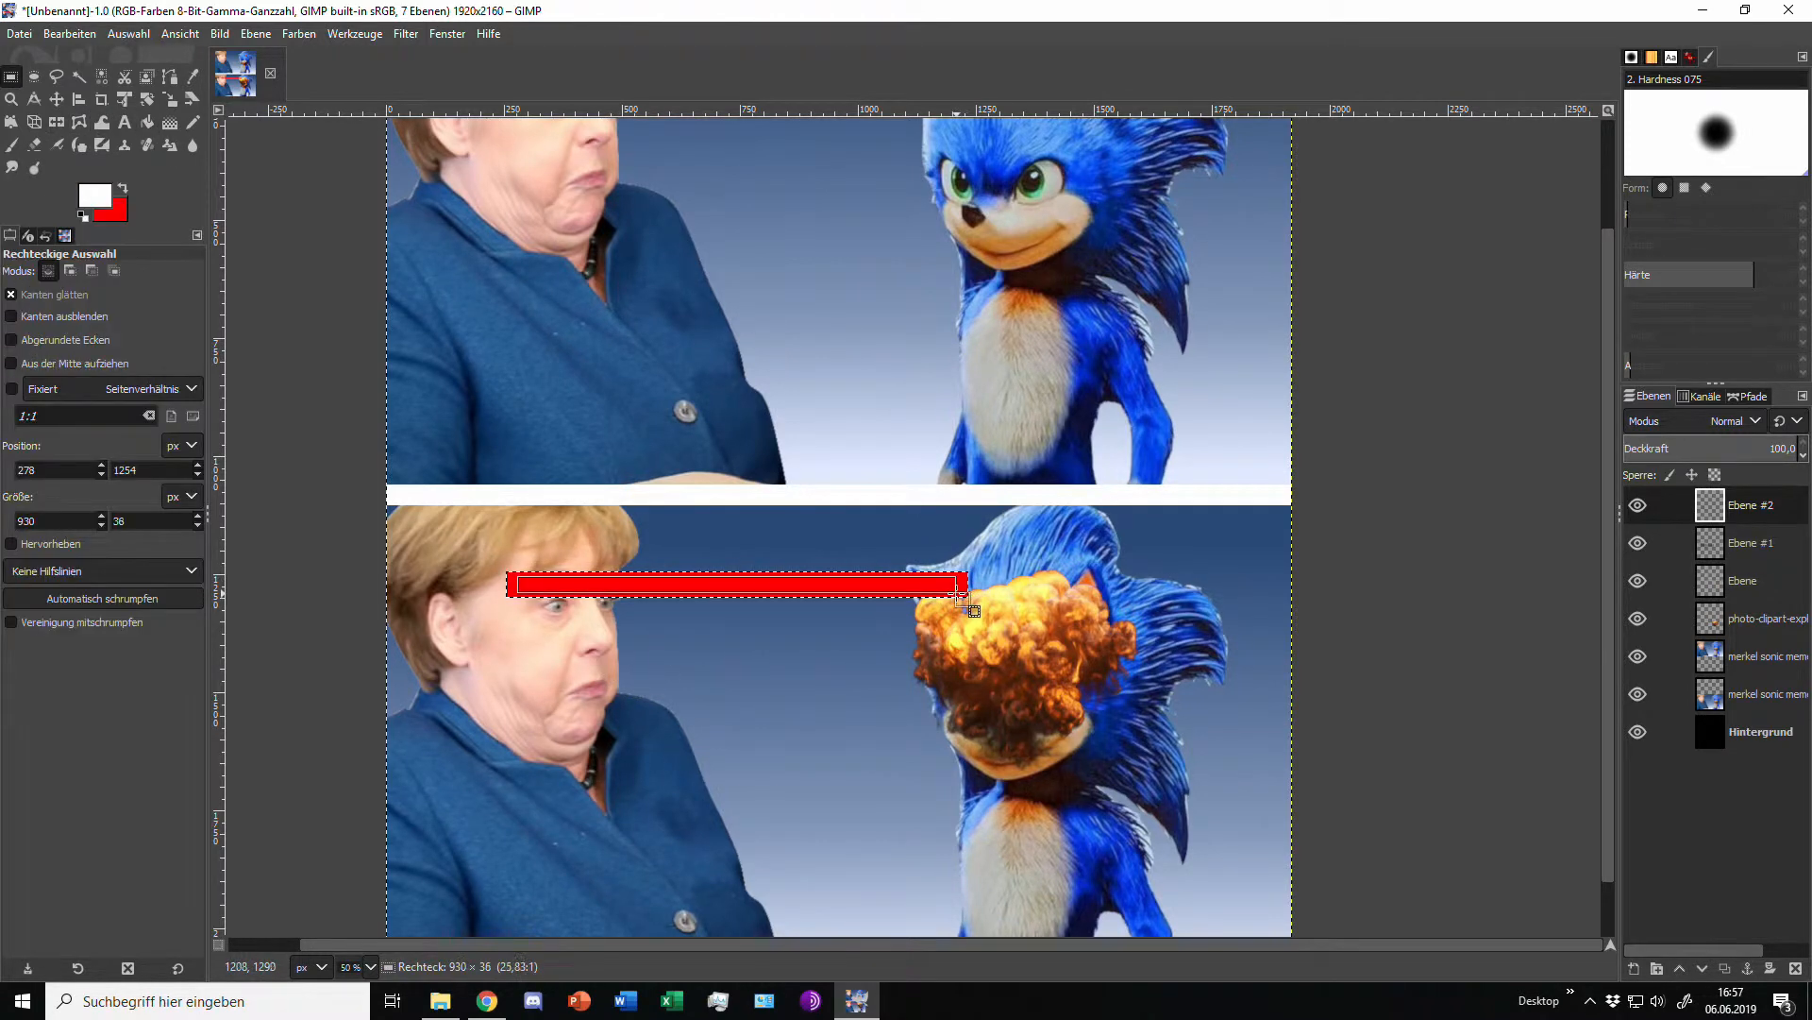
Step: Select a strip about 953 × 35 px inside the red bar, fill it with white on layer Ebene #2 and clear the selection
scroll(506, 614, "up", 3)
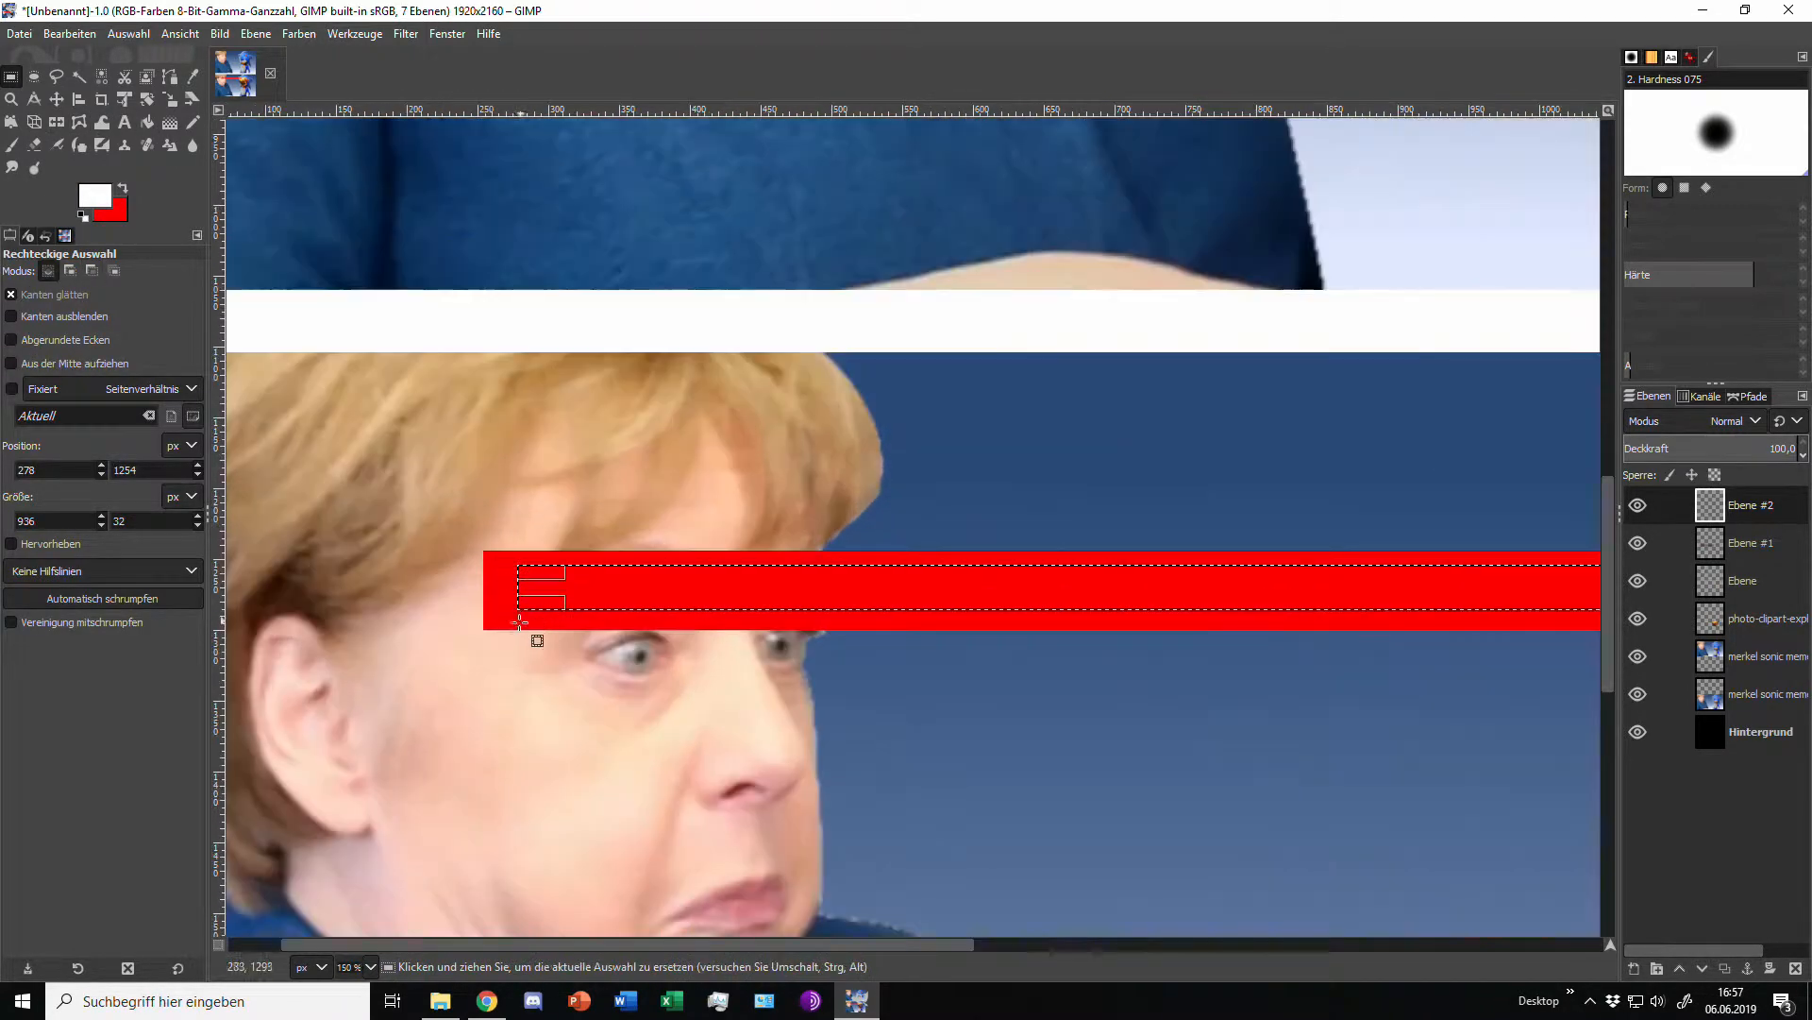
left_click_drag(526, 604, 522, 608)
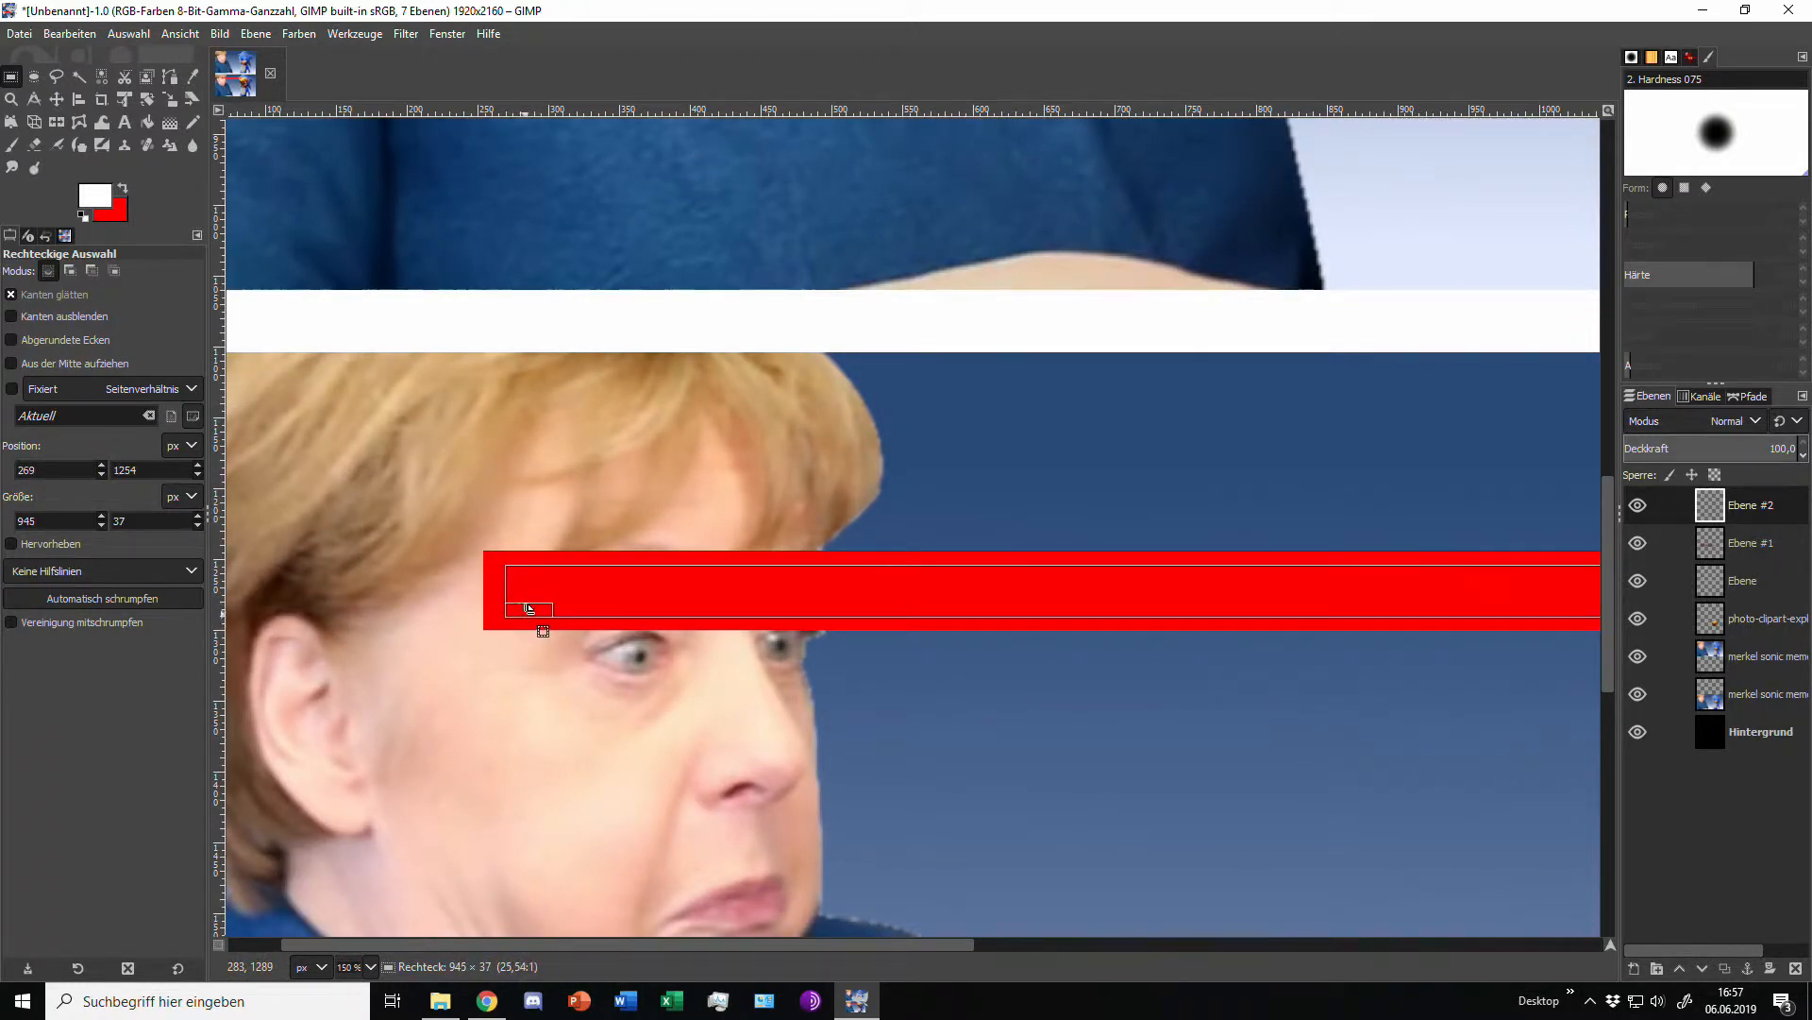
scroll(997, 631, "down", 2)
key("ctrl+comma")
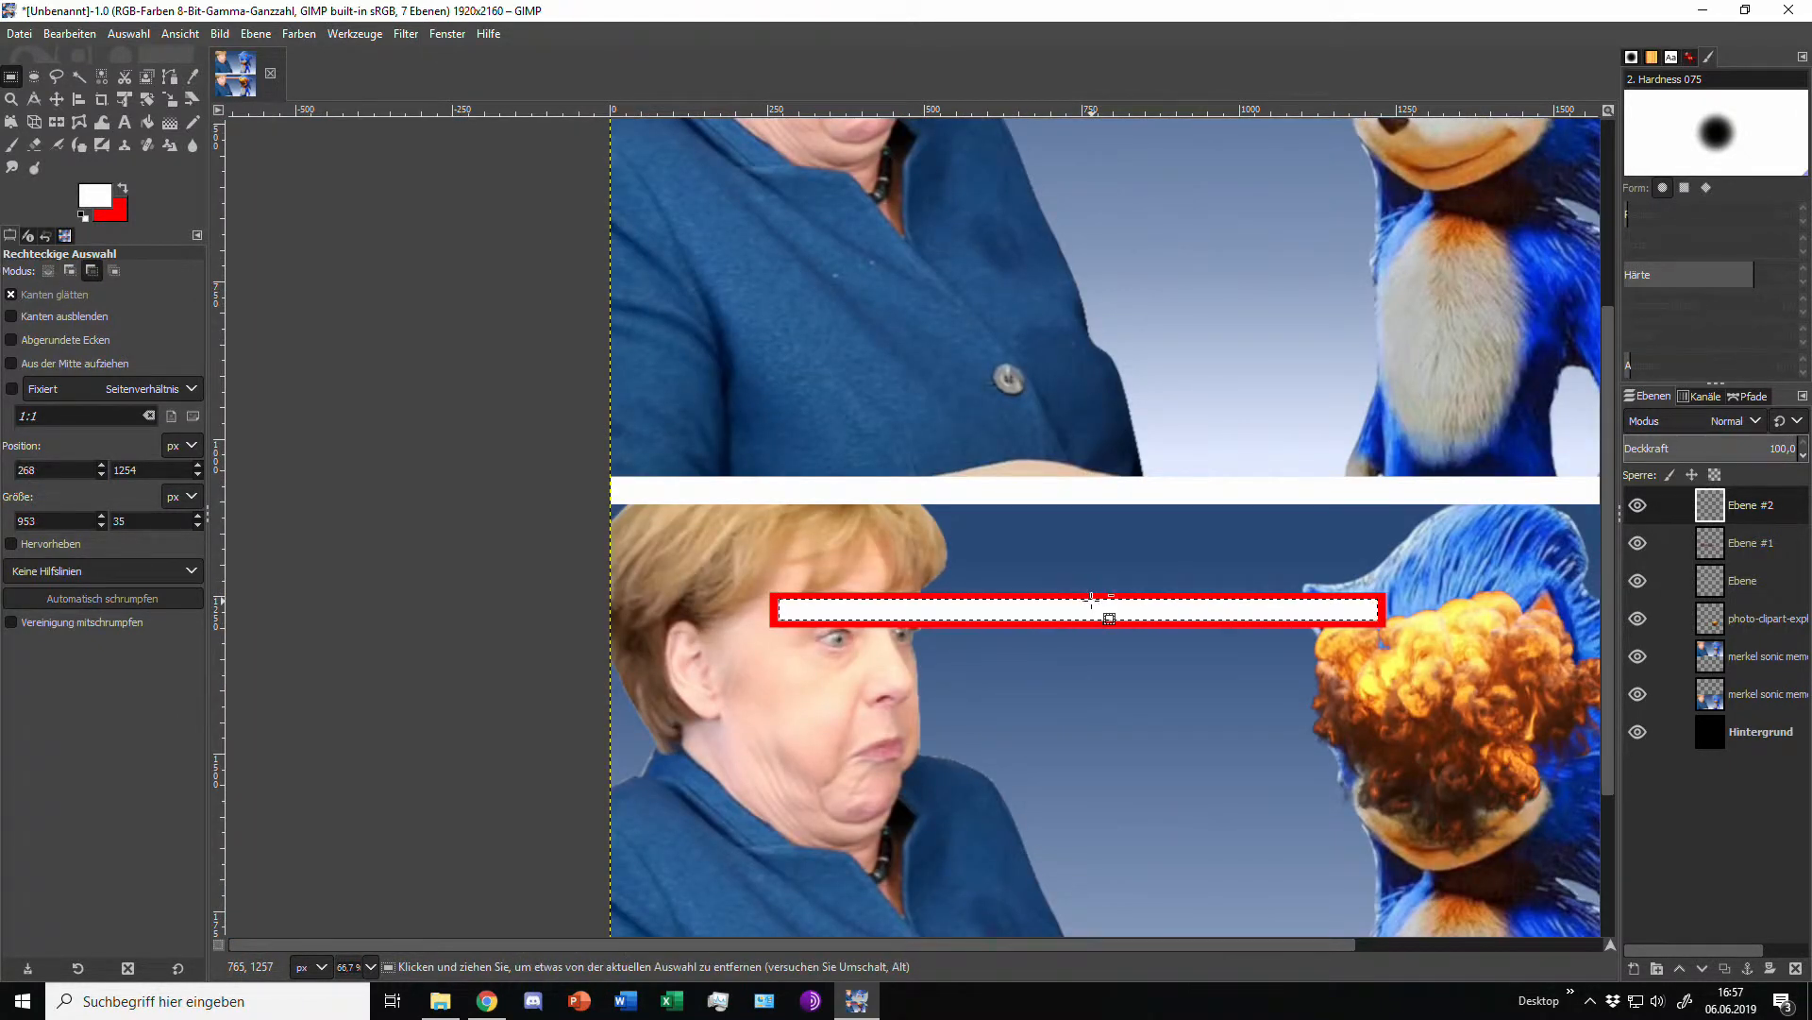
left_click_drag(1109, 599, 1005, 560)
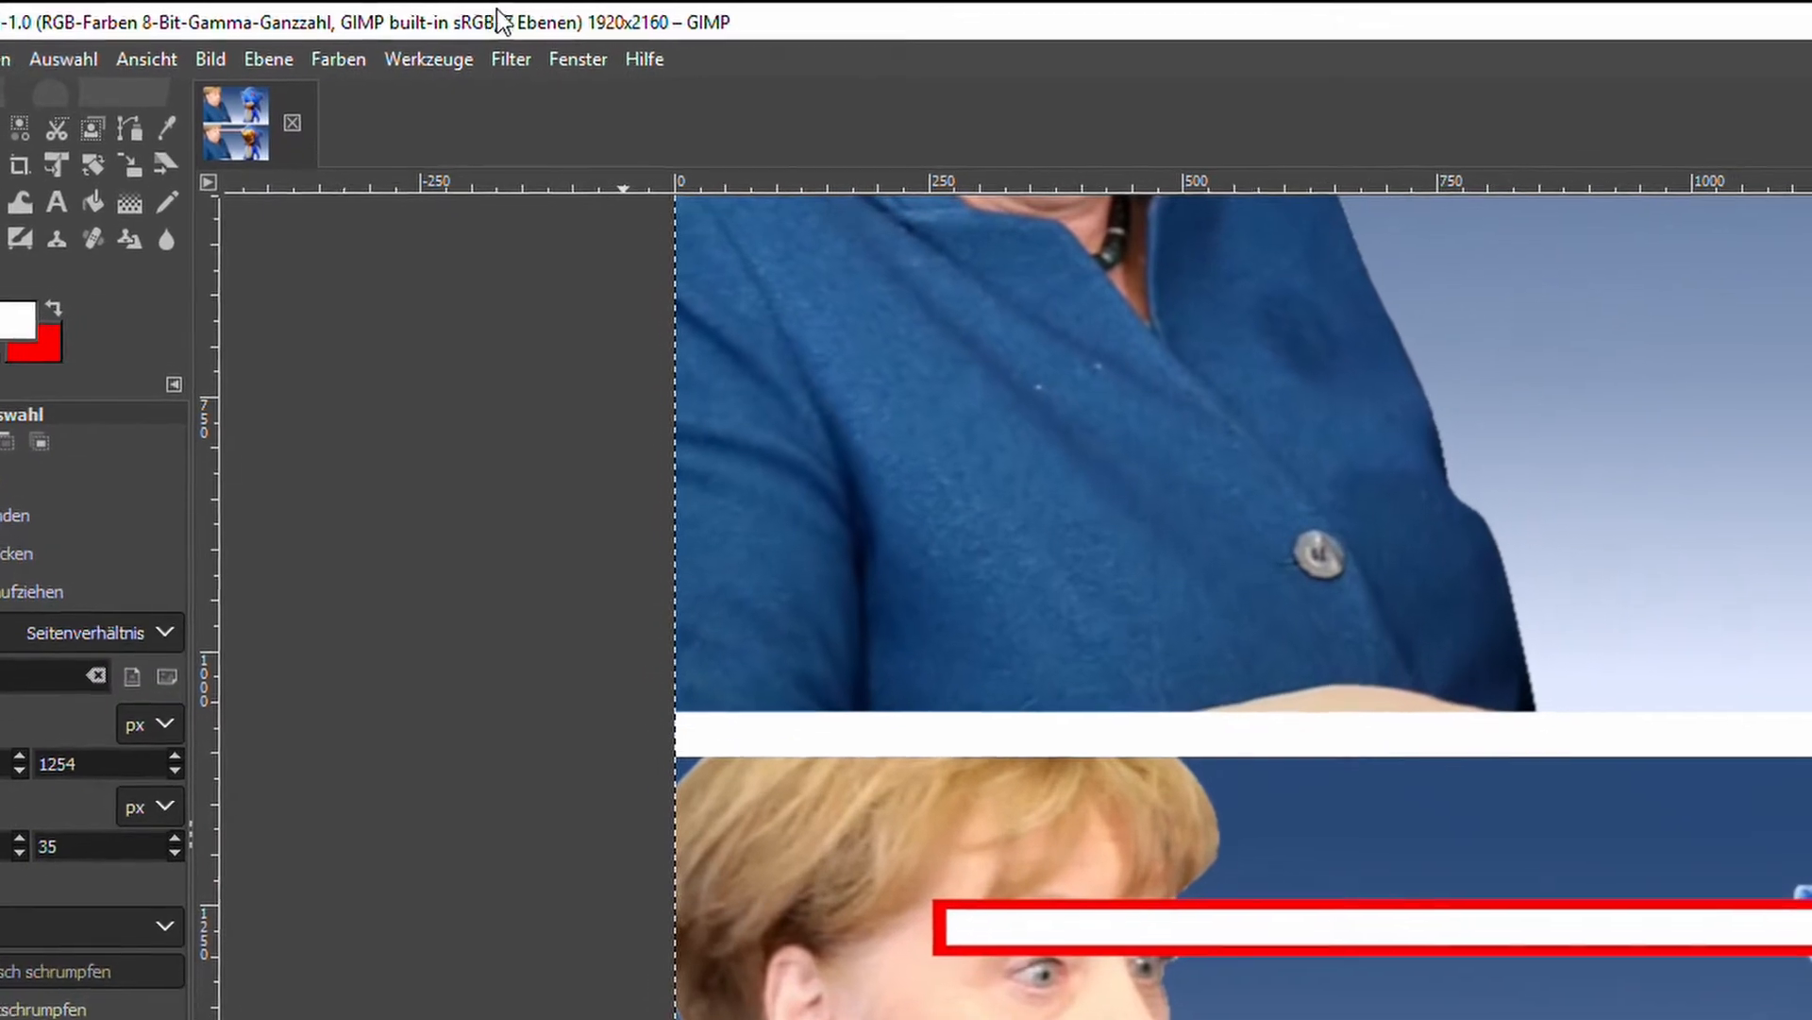
Step: Apply a Gaussian blur of 4.50 in X and Y to the white strip's layer
left_click(400, 33)
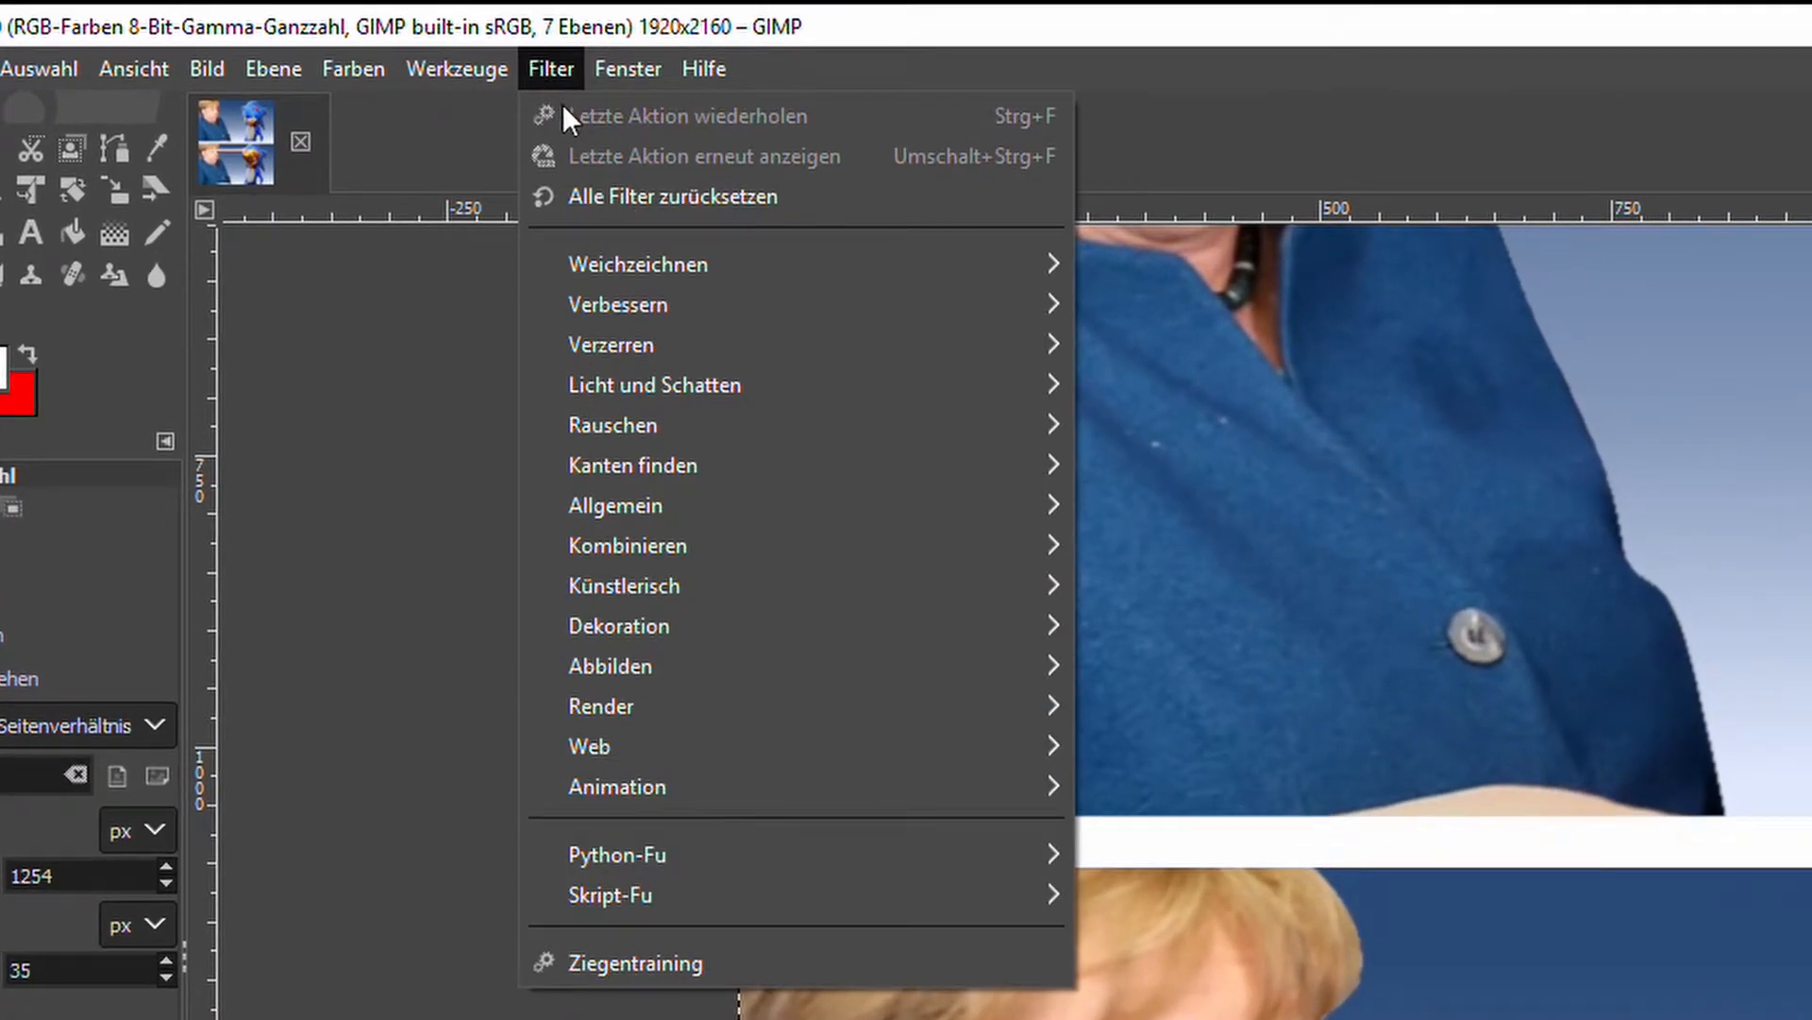
mouse_move(659, 264)
left_click(1180, 266)
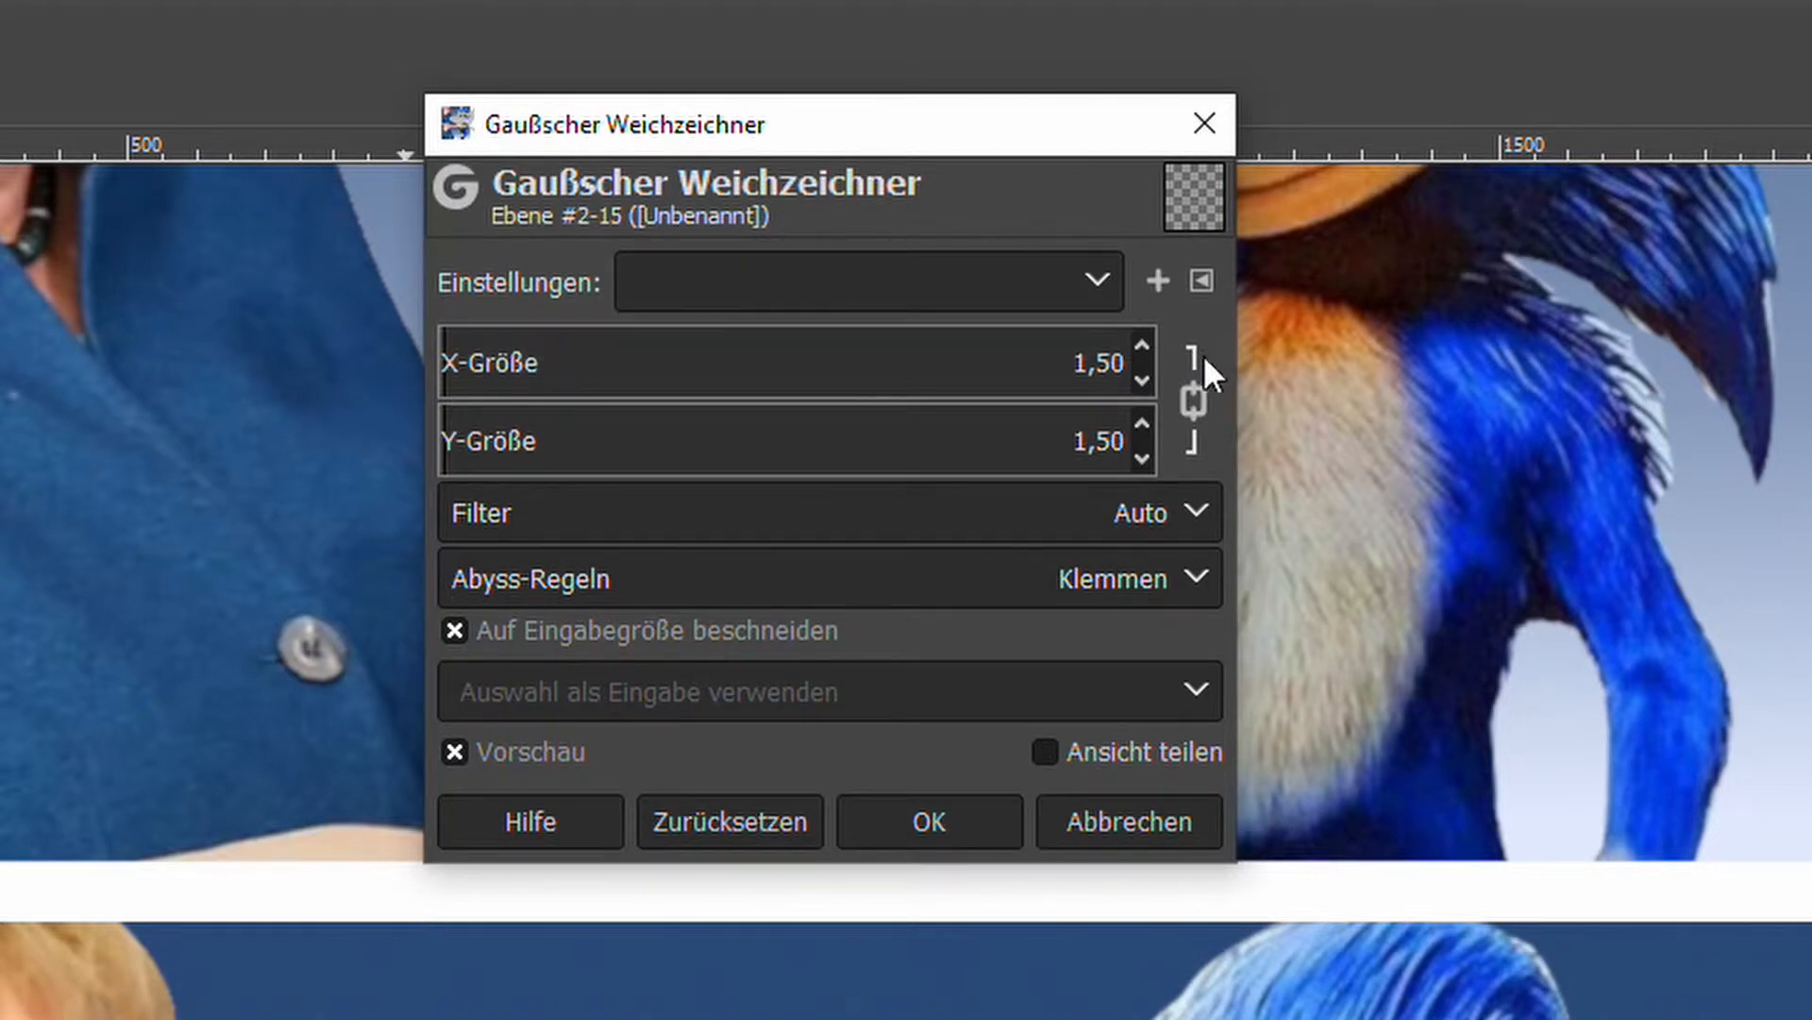
left_click(1140, 346)
left_click(1140, 345)
left_click(1141, 345)
left_click(1140, 346)
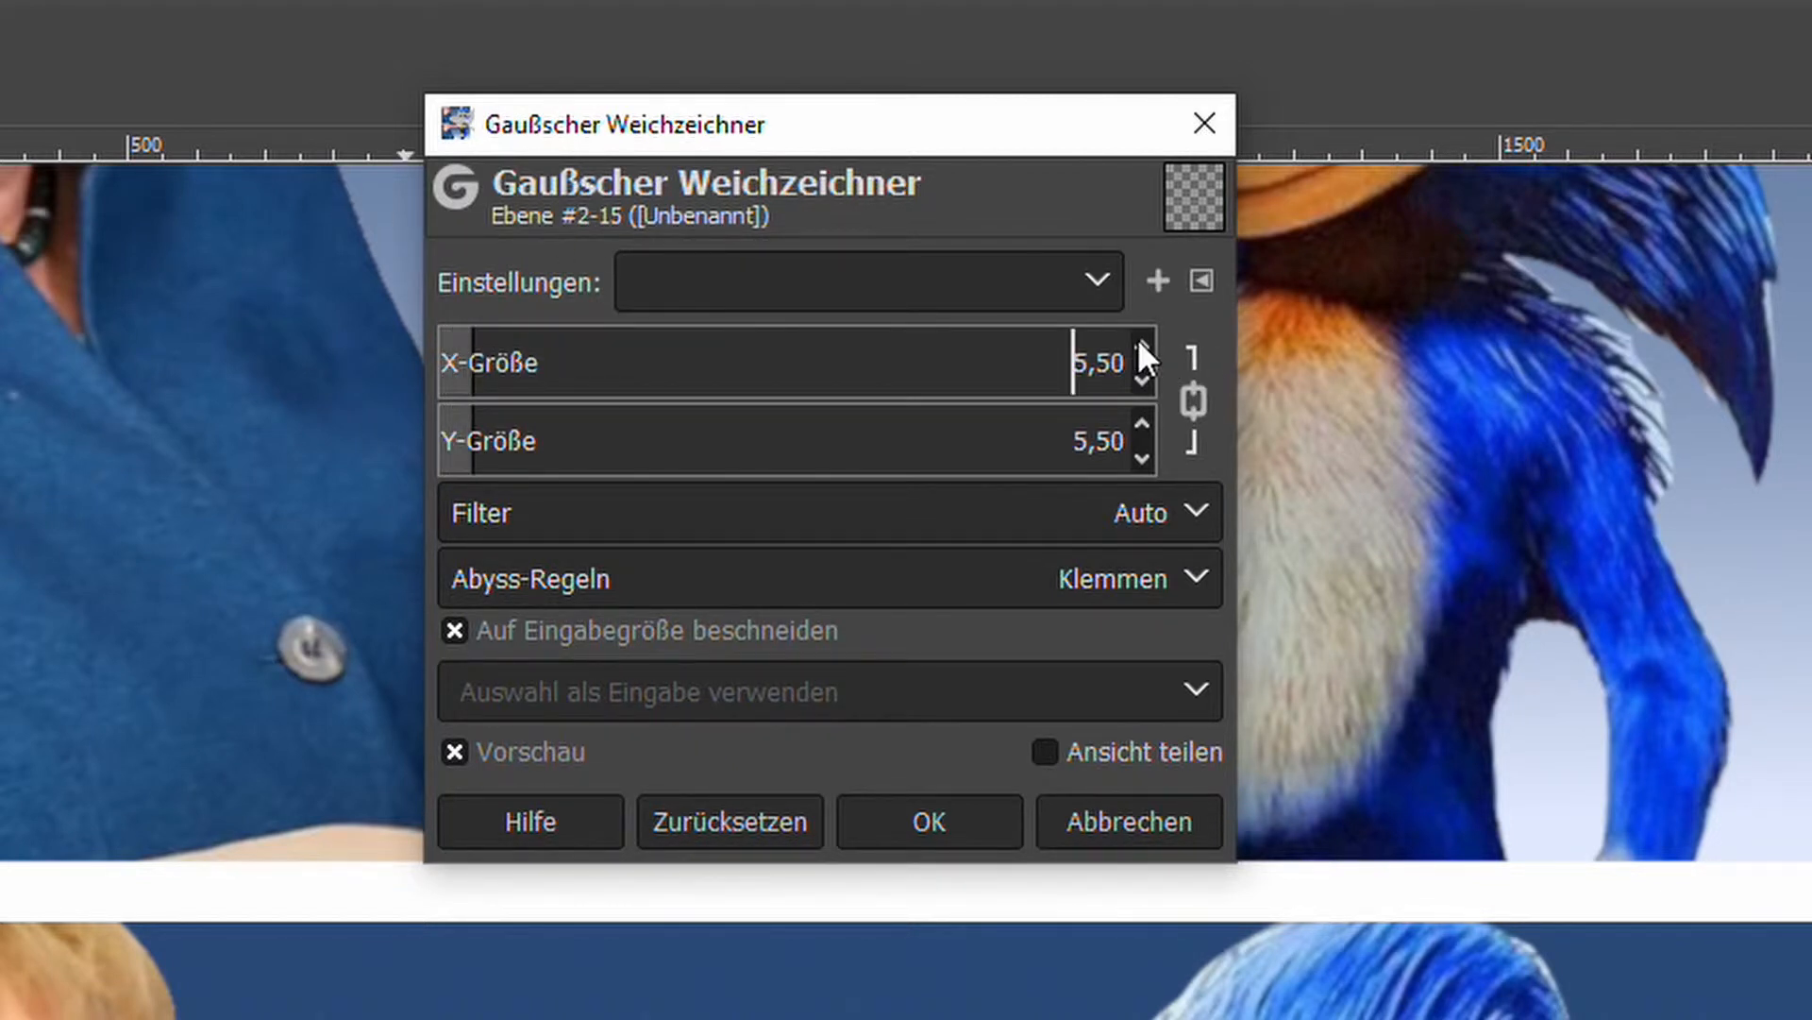
left_click(1141, 380)
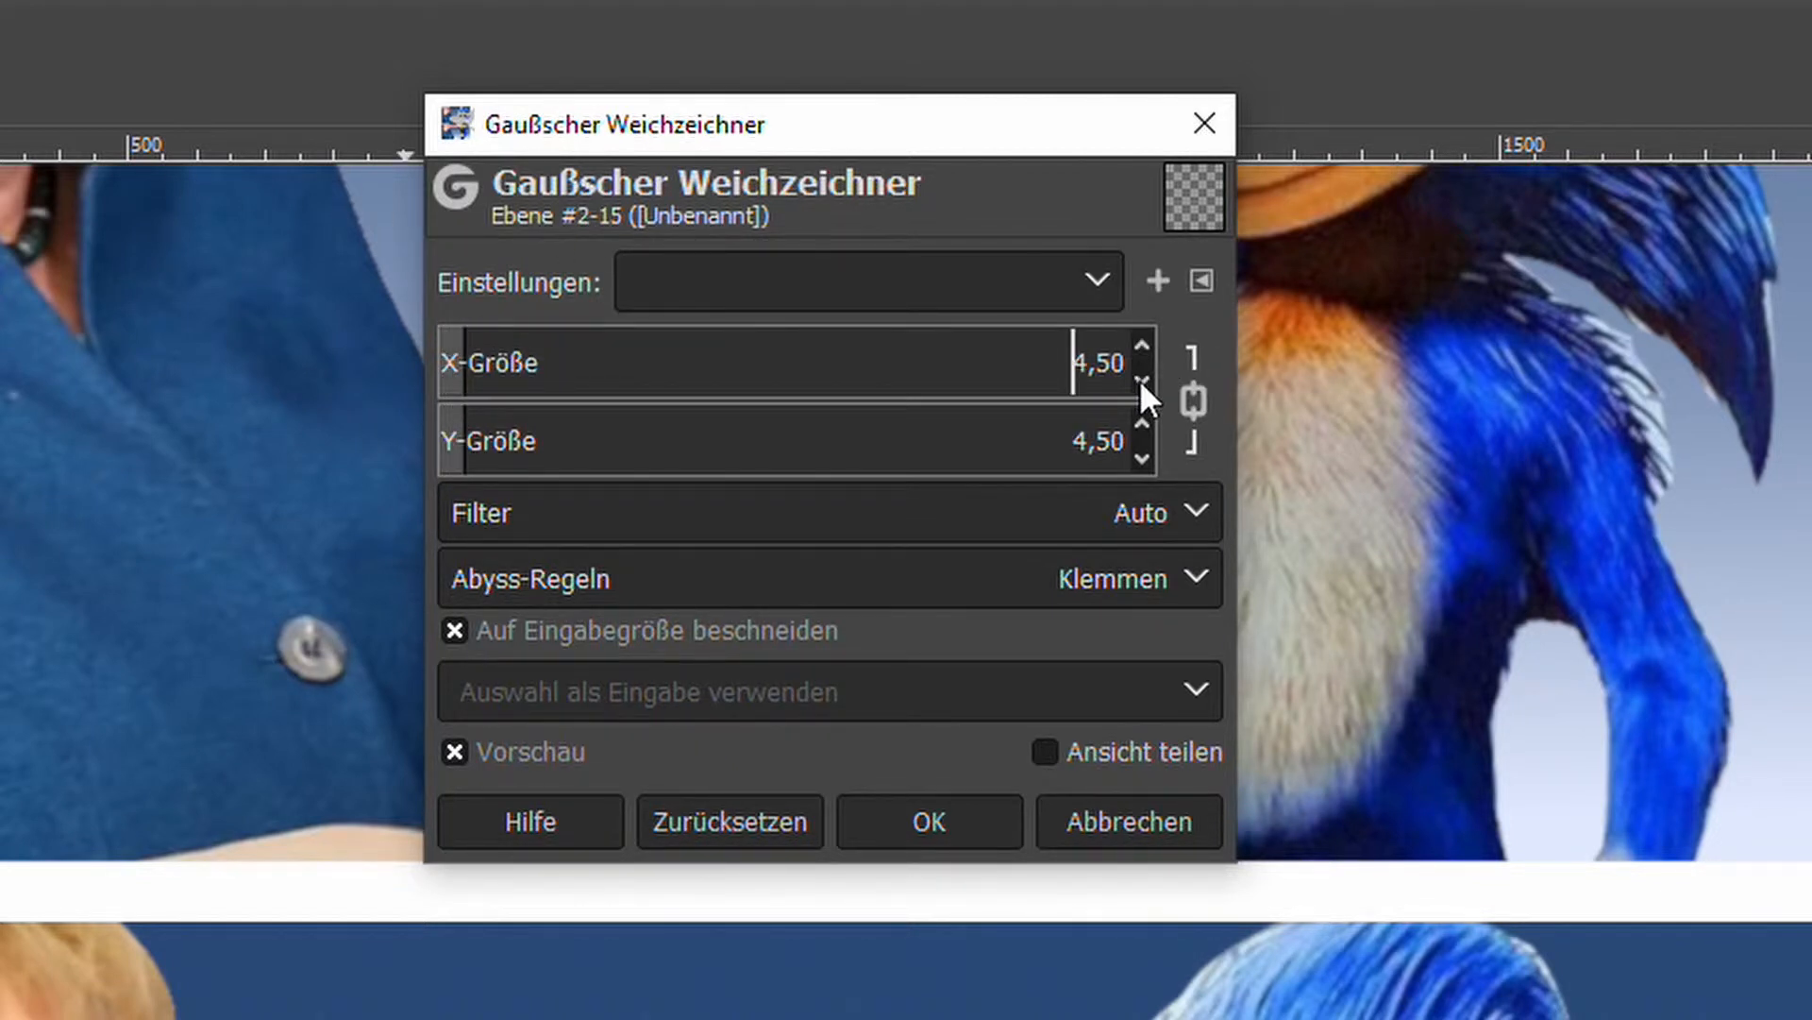
left_click(940, 818)
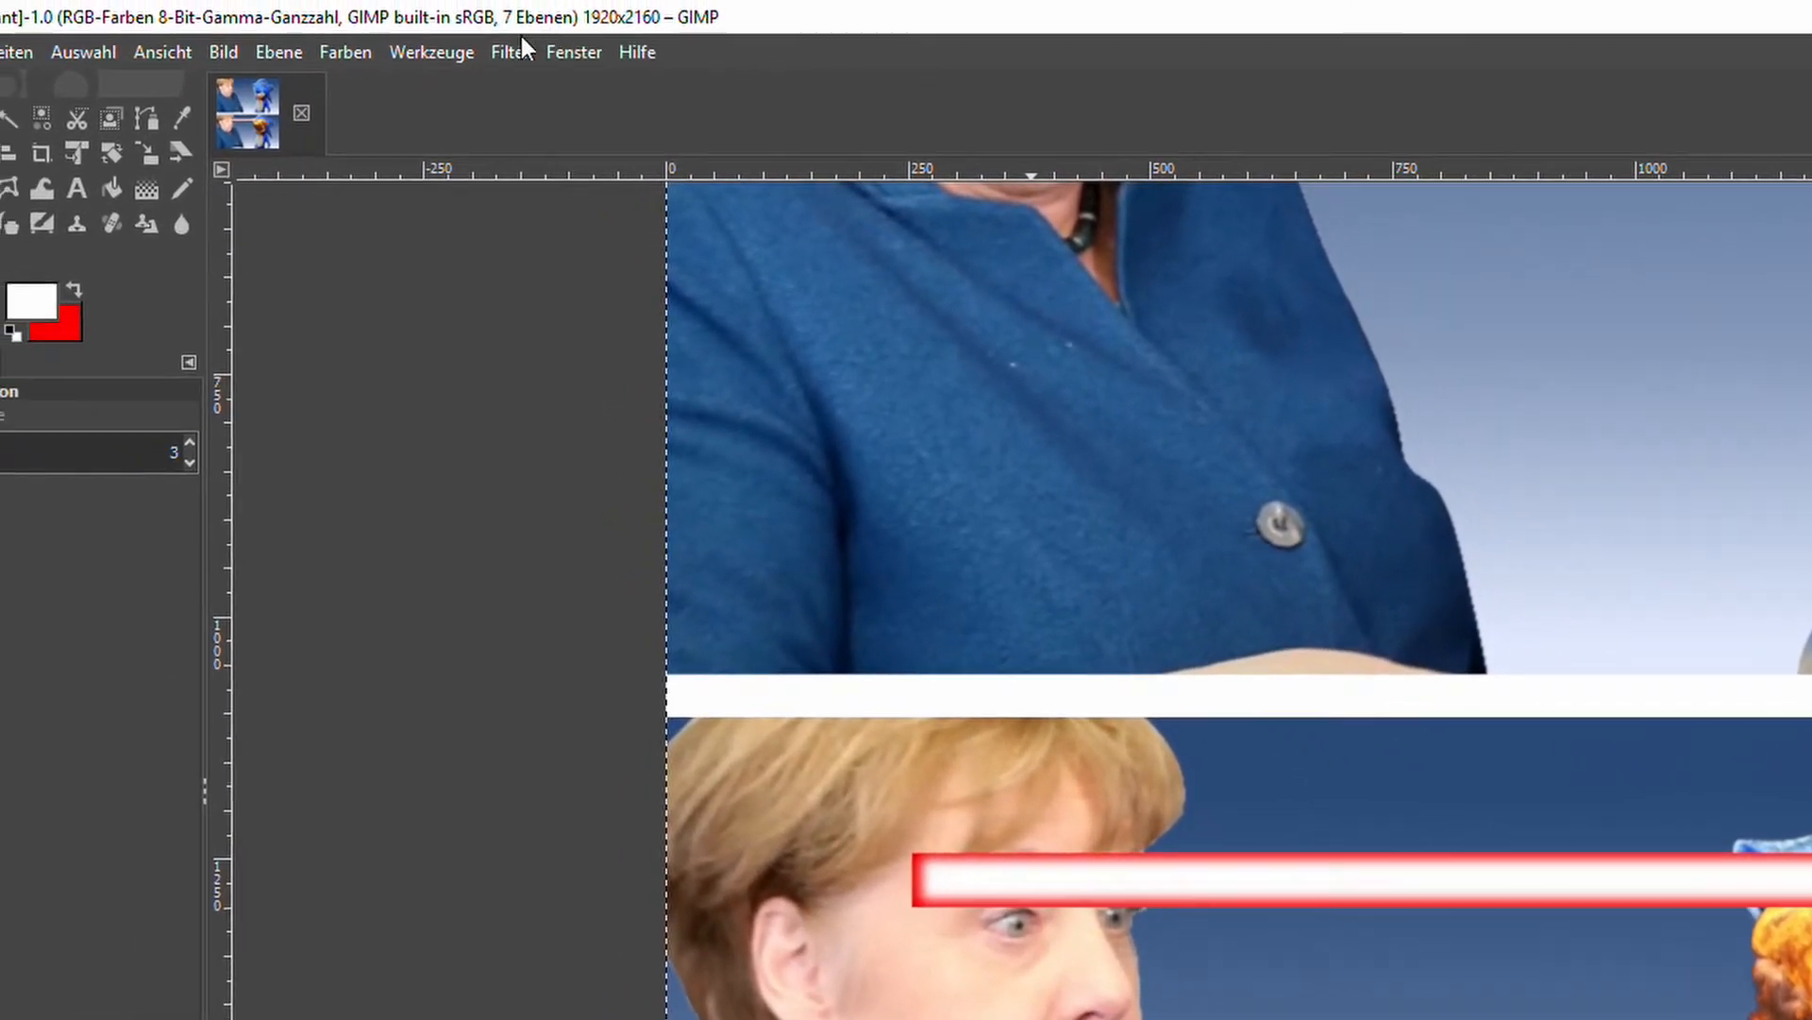
Step: Apply a Gaussian blur of 10.50 in X and Y to the red bar's layer, Ebene #1
left_click(508, 52)
mouse_move(591, 247)
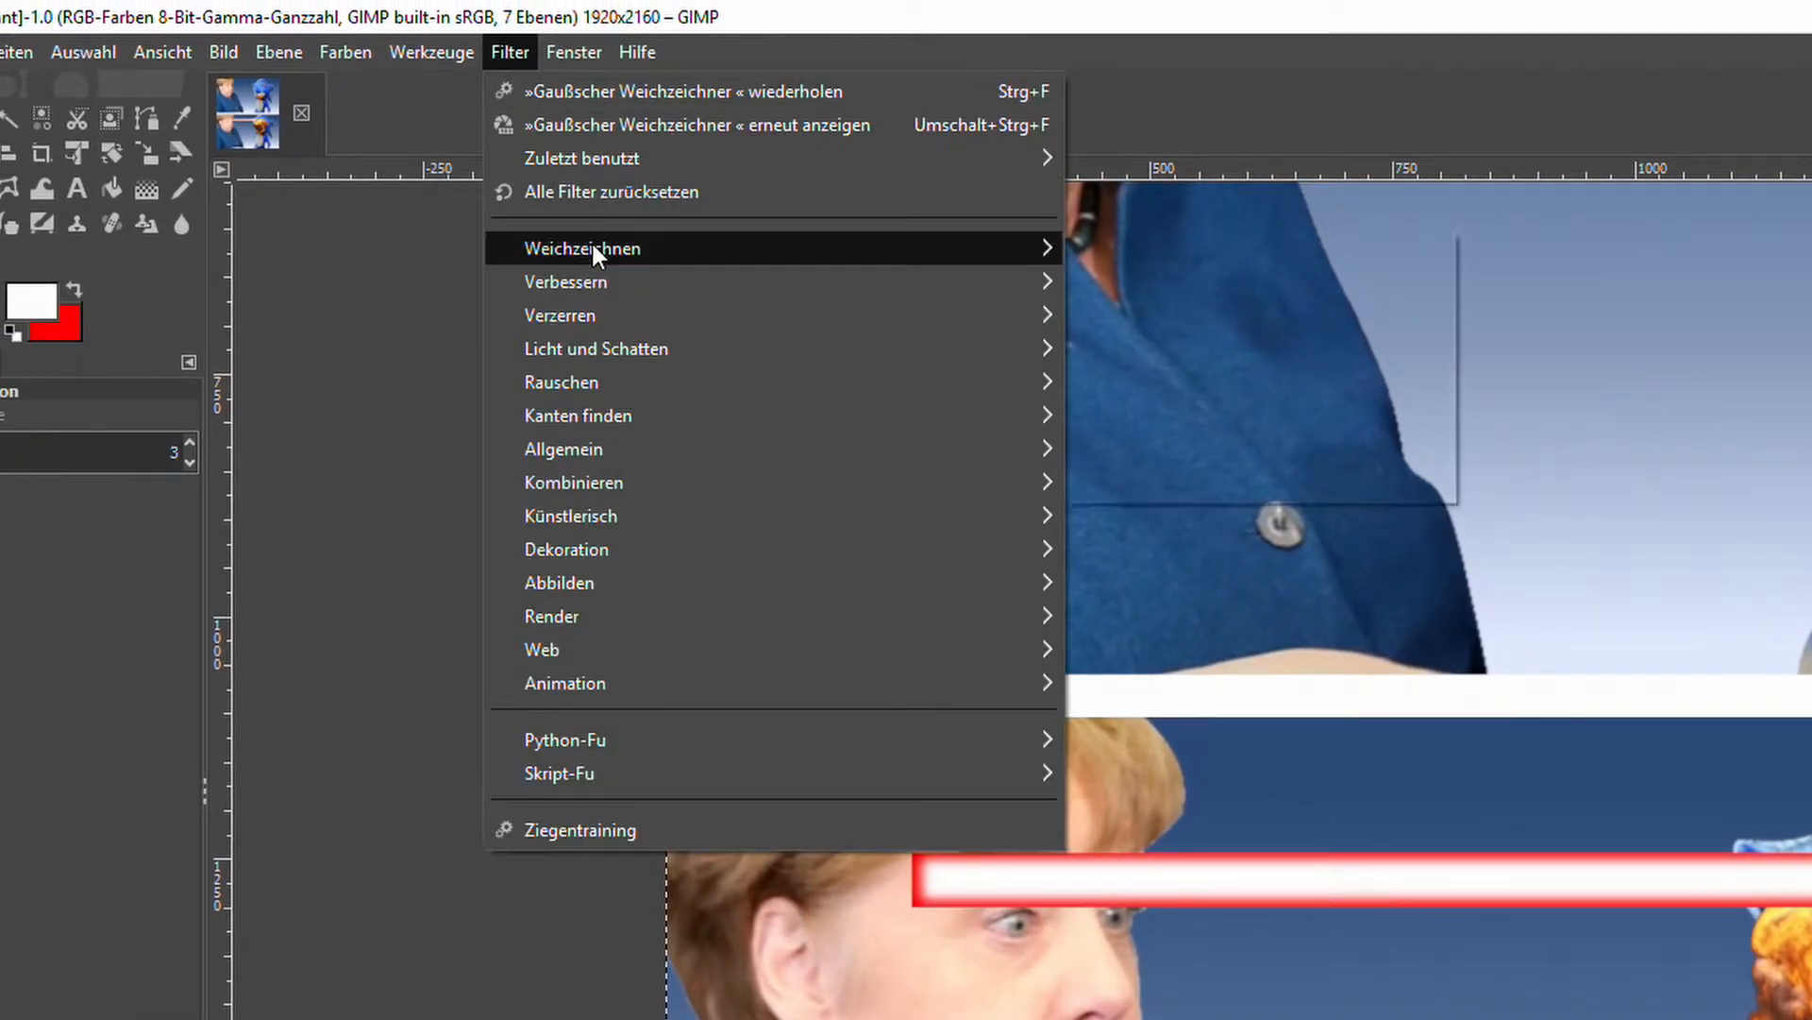
left_click(1097, 250)
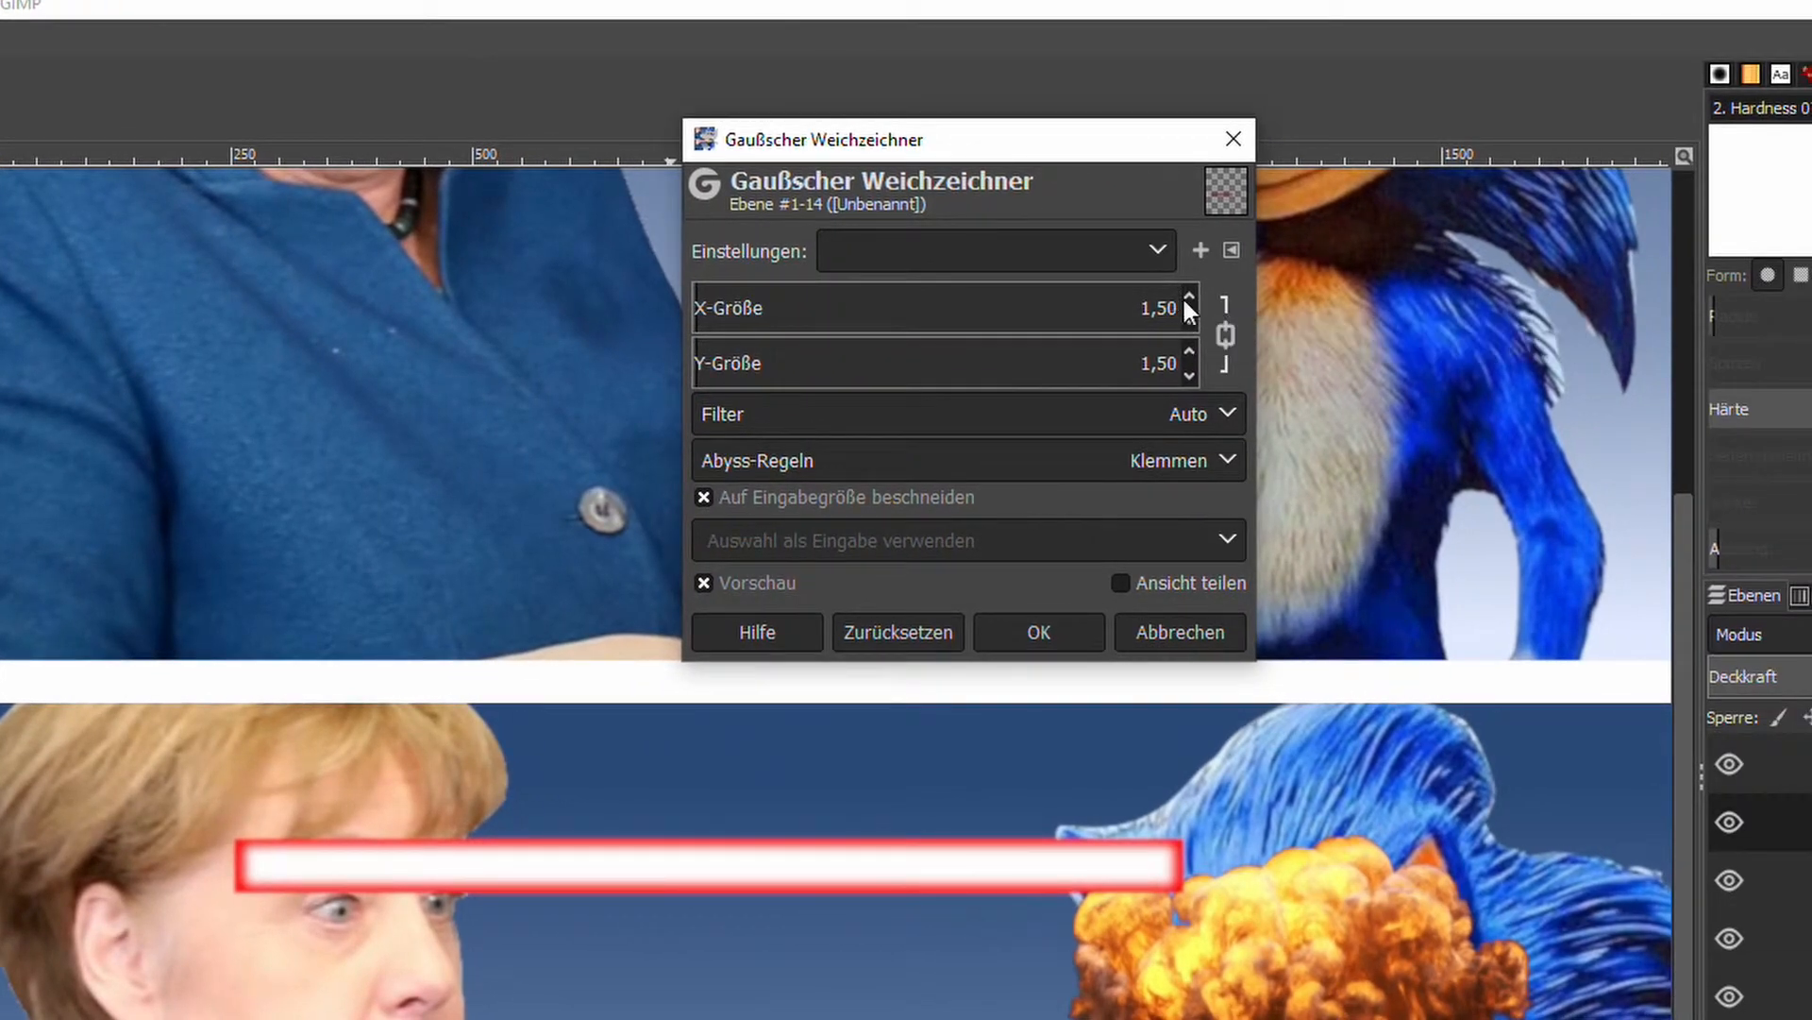
left_click_drag(1189, 294, 1192, 293)
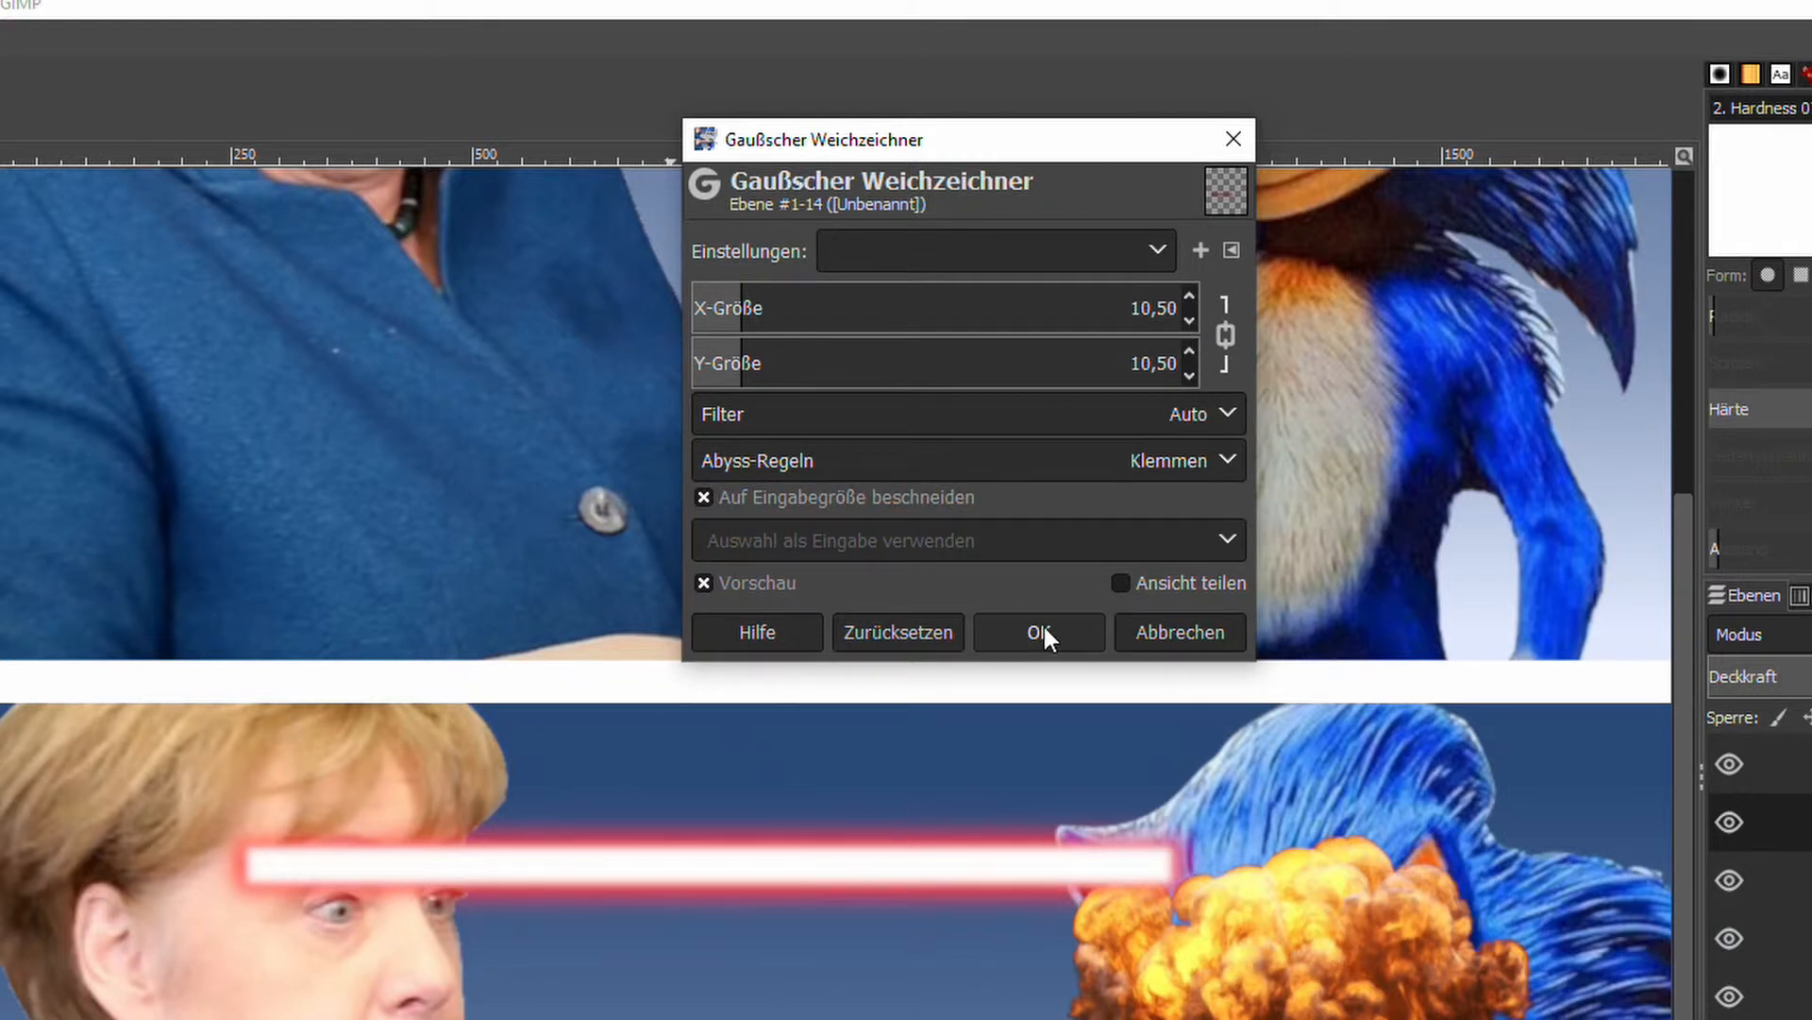
left_click(1044, 627)
Step: Merge the white strip down onto the red bar and scale the combined laser layer vertically to make the beam thinner
right_click(1804, 767)
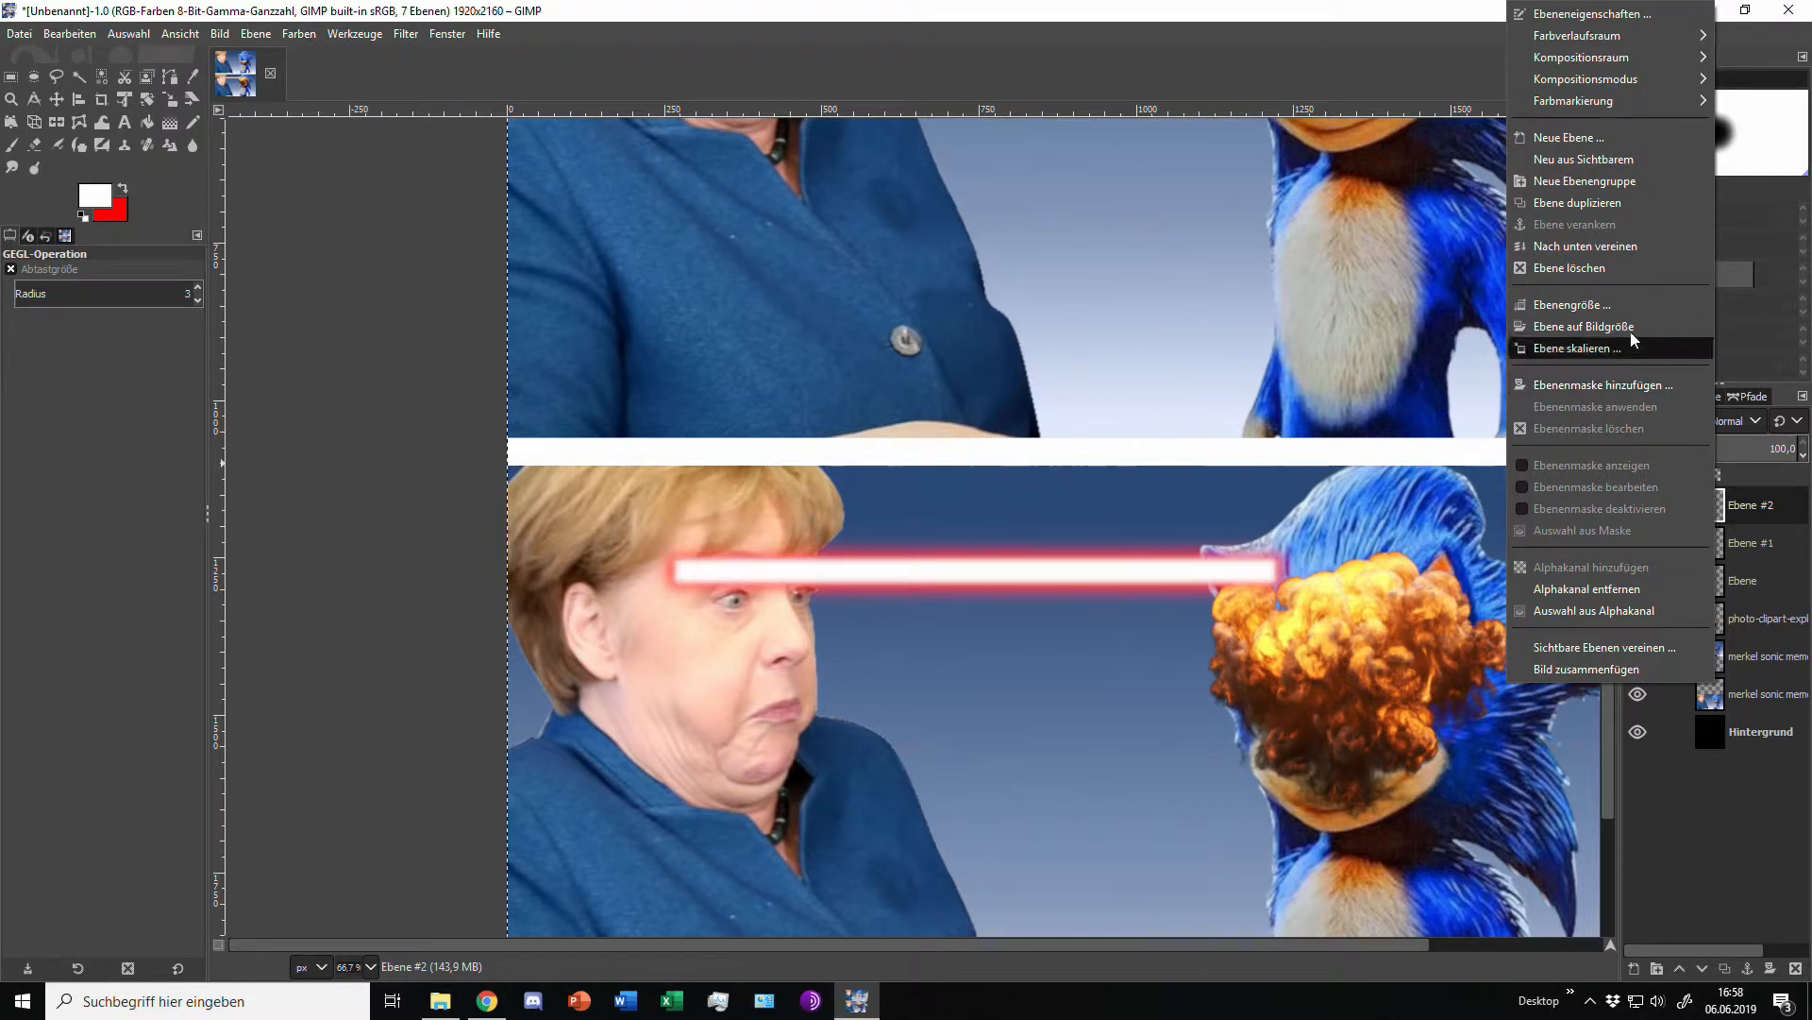
left_click(1607, 247)
left_click(171, 99)
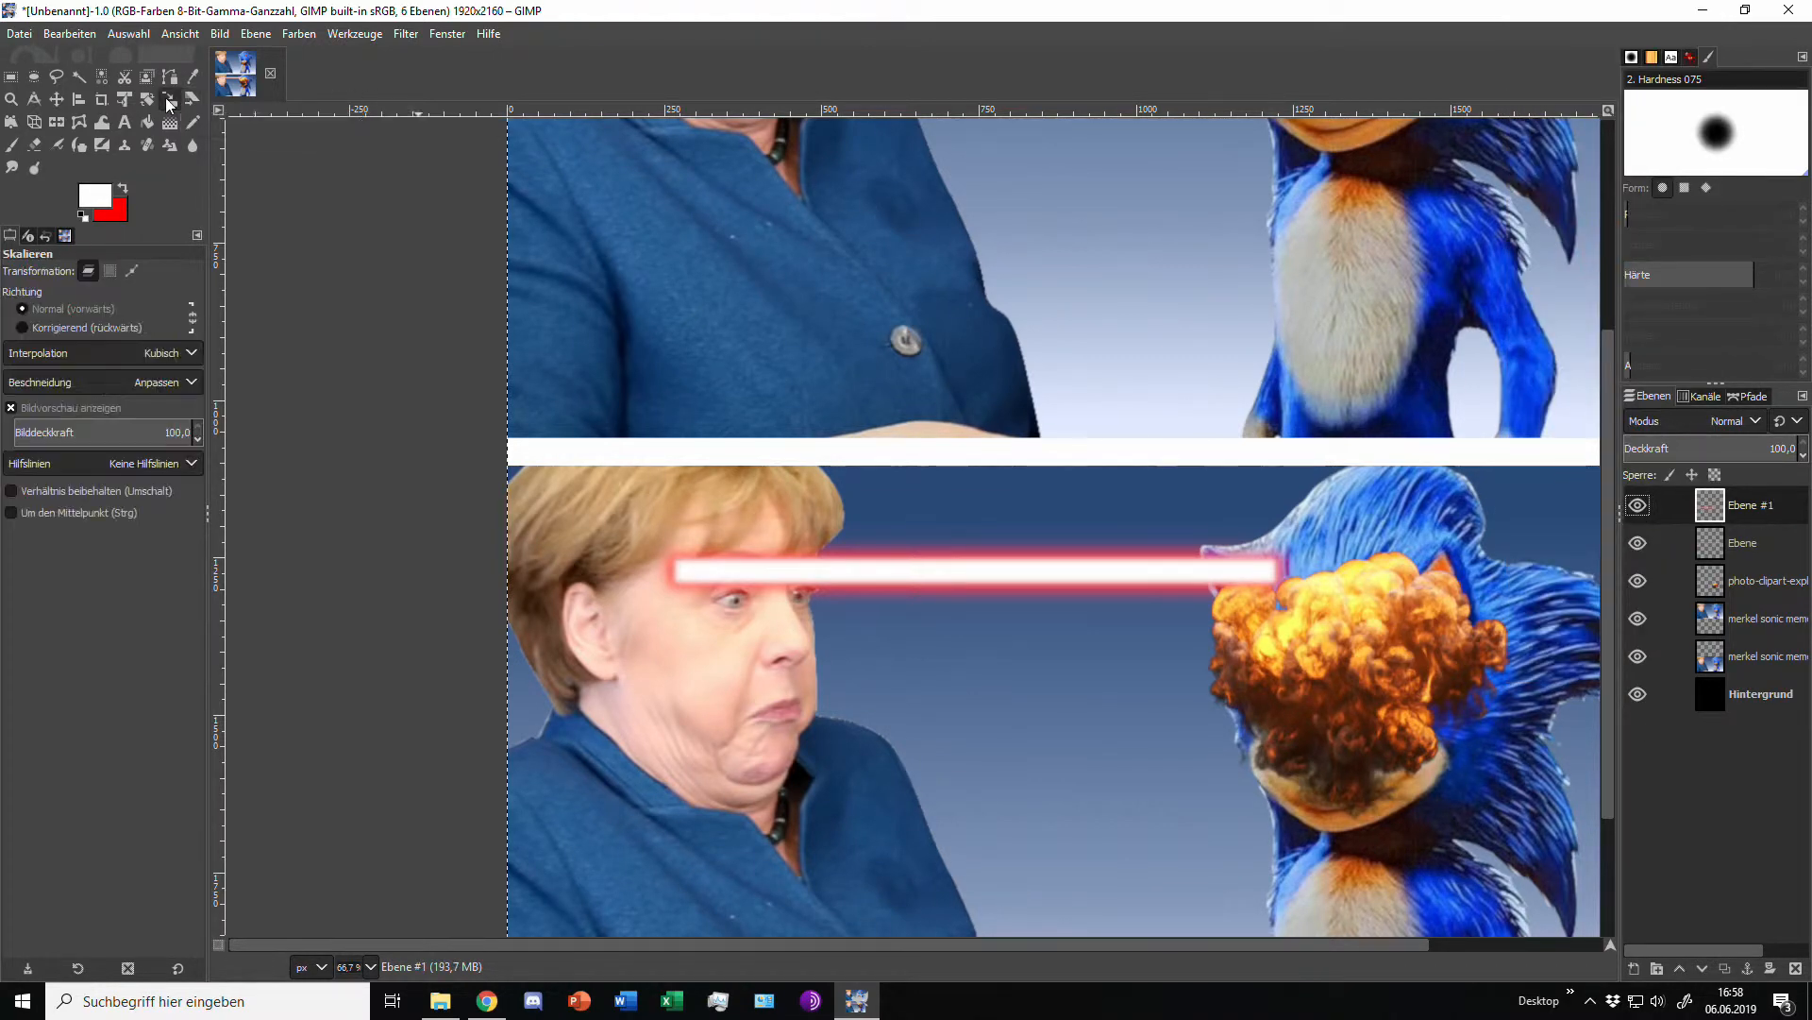
left_click(1161, 513)
scroll(1237, 245, "down", 3)
left_click_drag(1236, 245, 1237, 451)
scroll(1247, 622, "up", 3)
left_click(1537, 251)
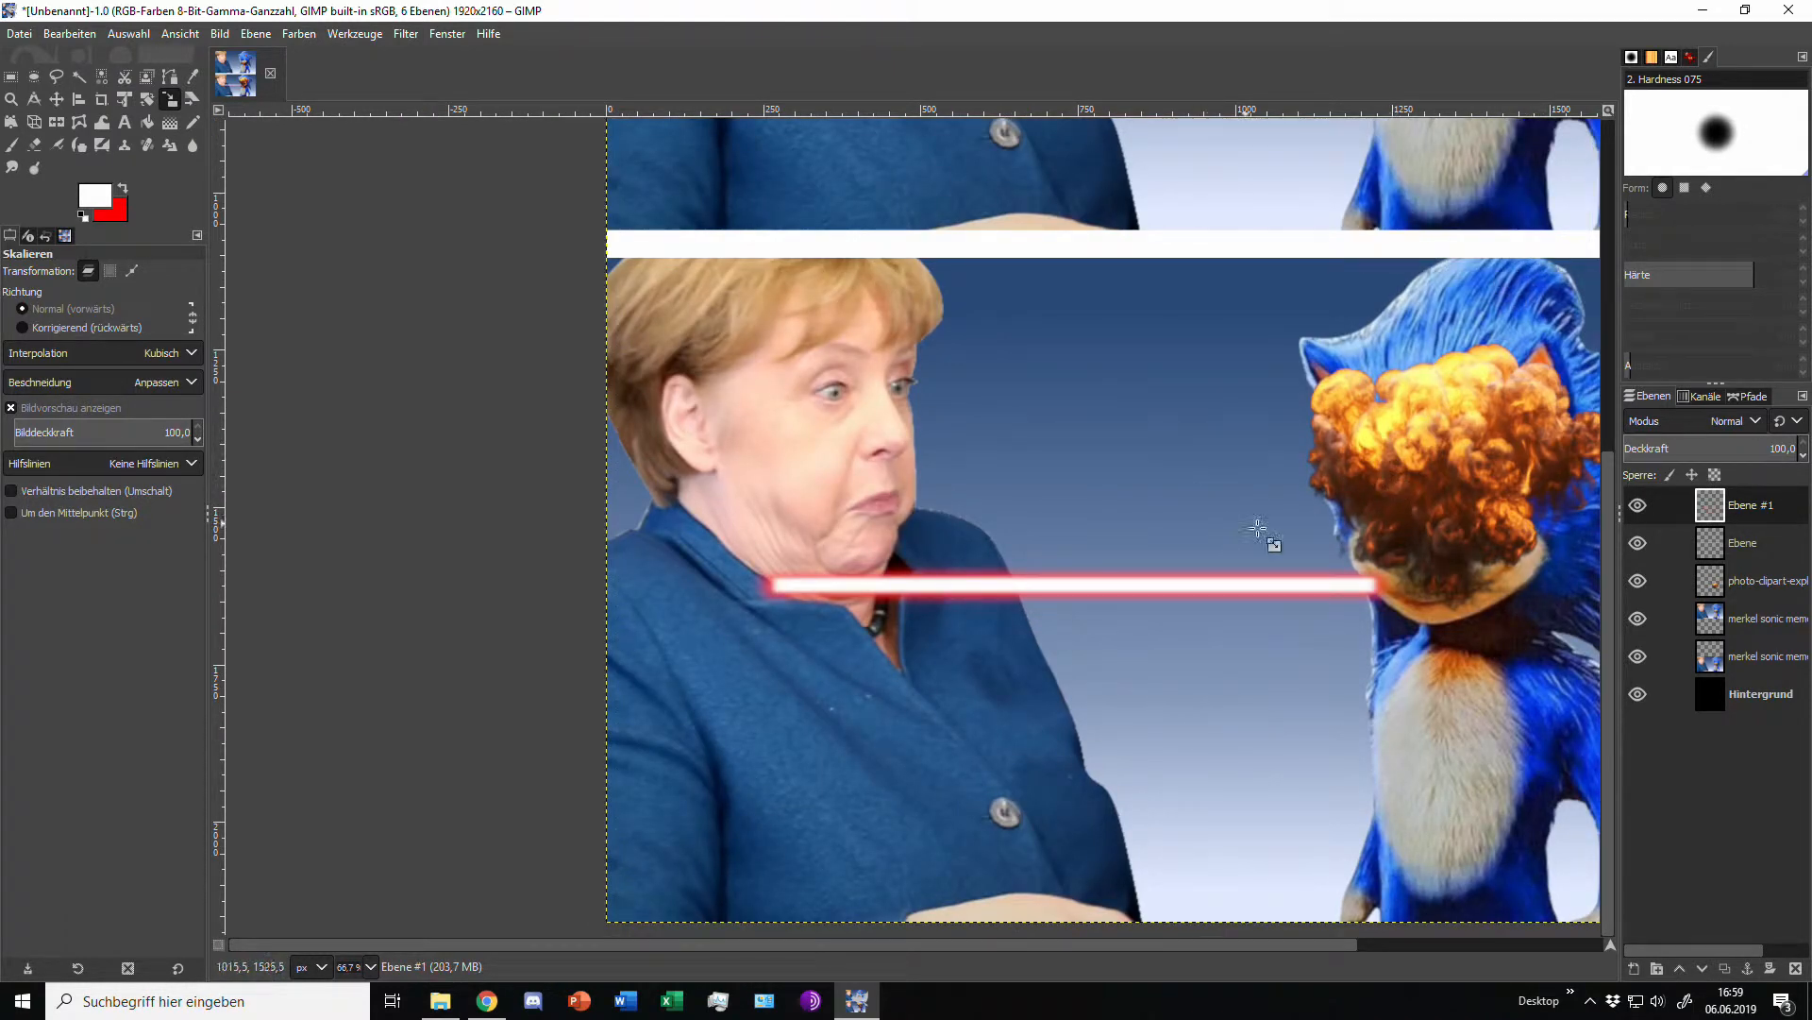
Step: Duplicate the laser layer and move the two beams so that one starts at each of Merkel's eyes
left_click(1726, 969)
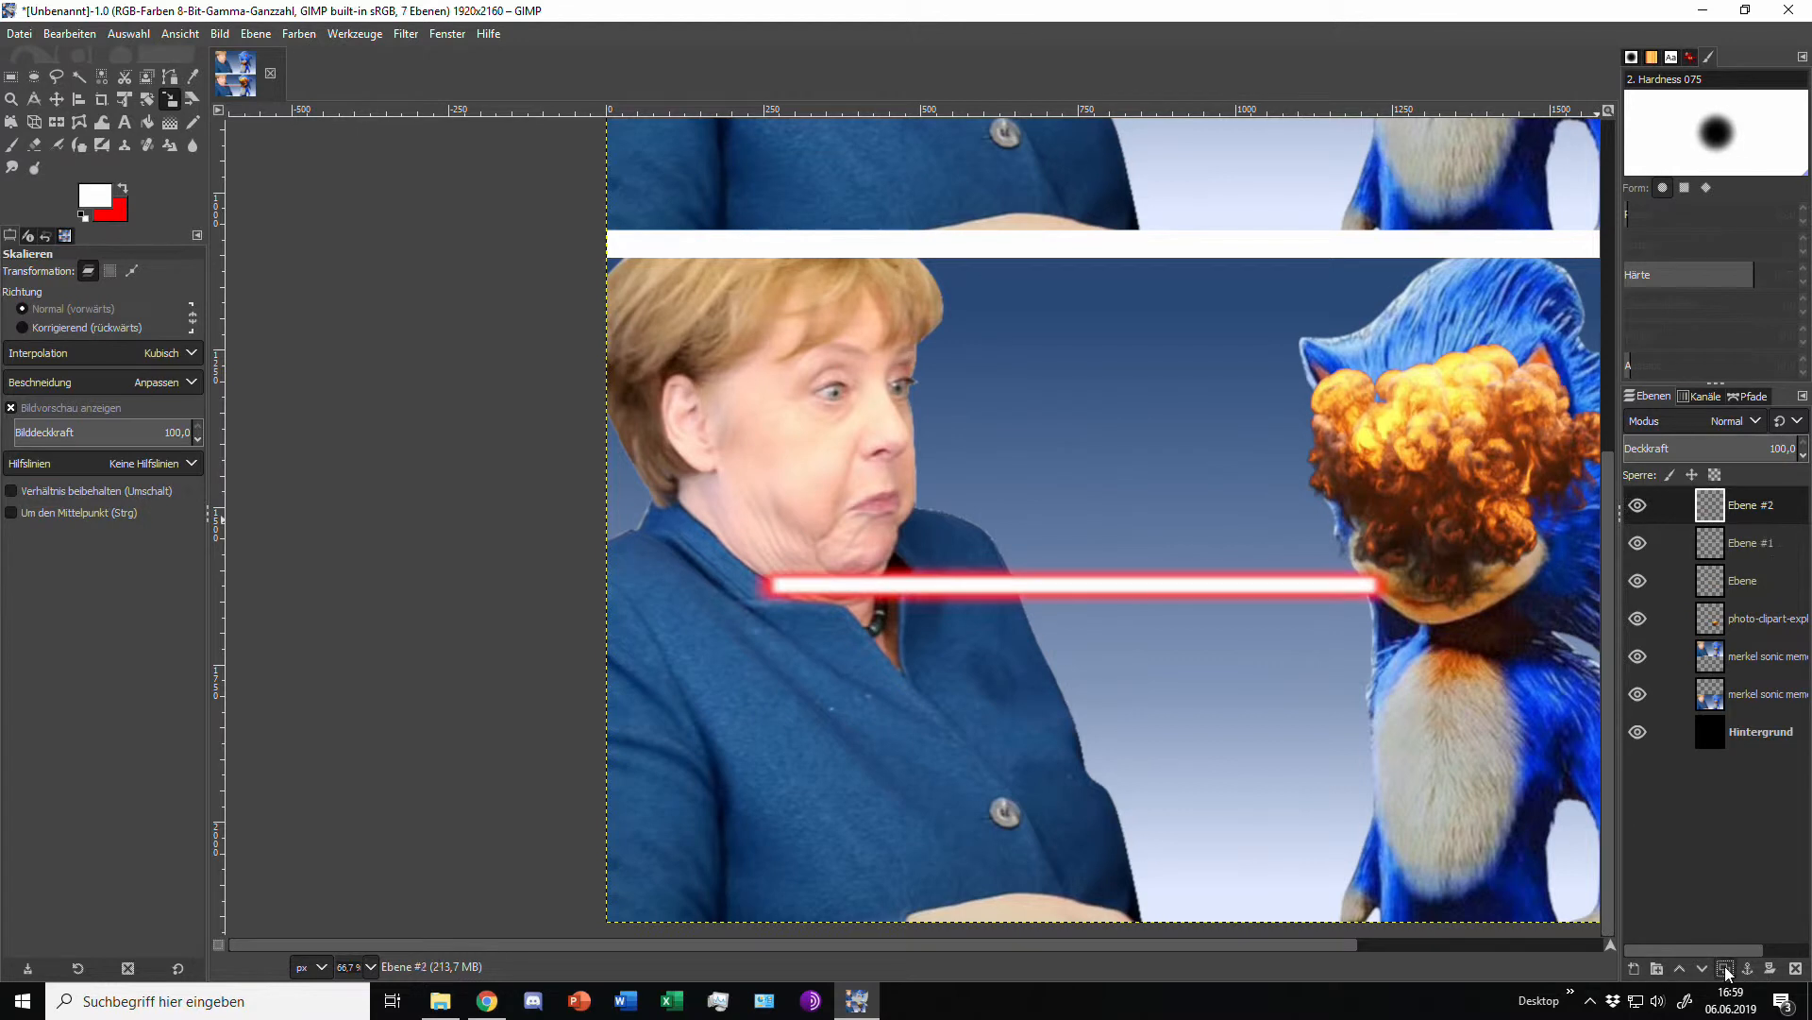
left_click(57, 99)
left_click_drag(956, 595, 1076, 397)
left_click(1397, 594)
left_click_drag(1397, 595, 1296, 390)
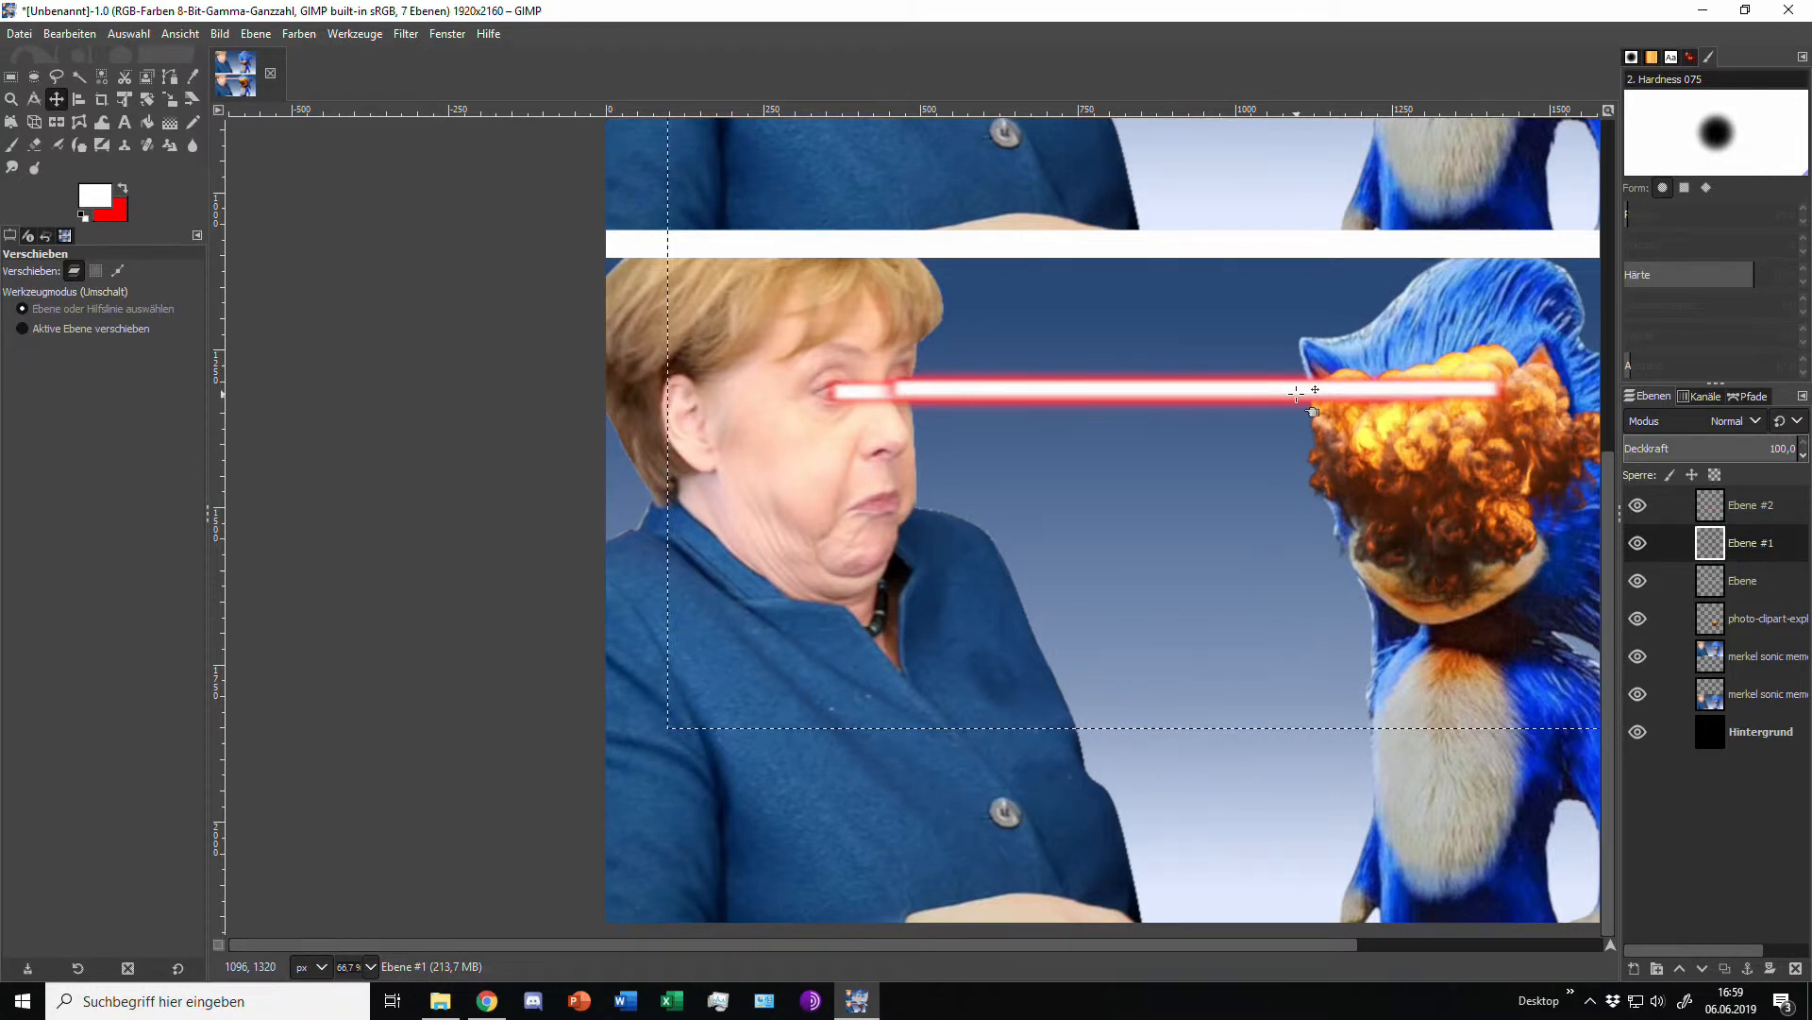
Step: Rotate the Ebene #1 beam by 11.56° around its starting point at the eye so it slopes down toward Sonic's face
left_click(147, 100)
left_click_drag(1088, 349, 844, 438)
left_click(833, 443)
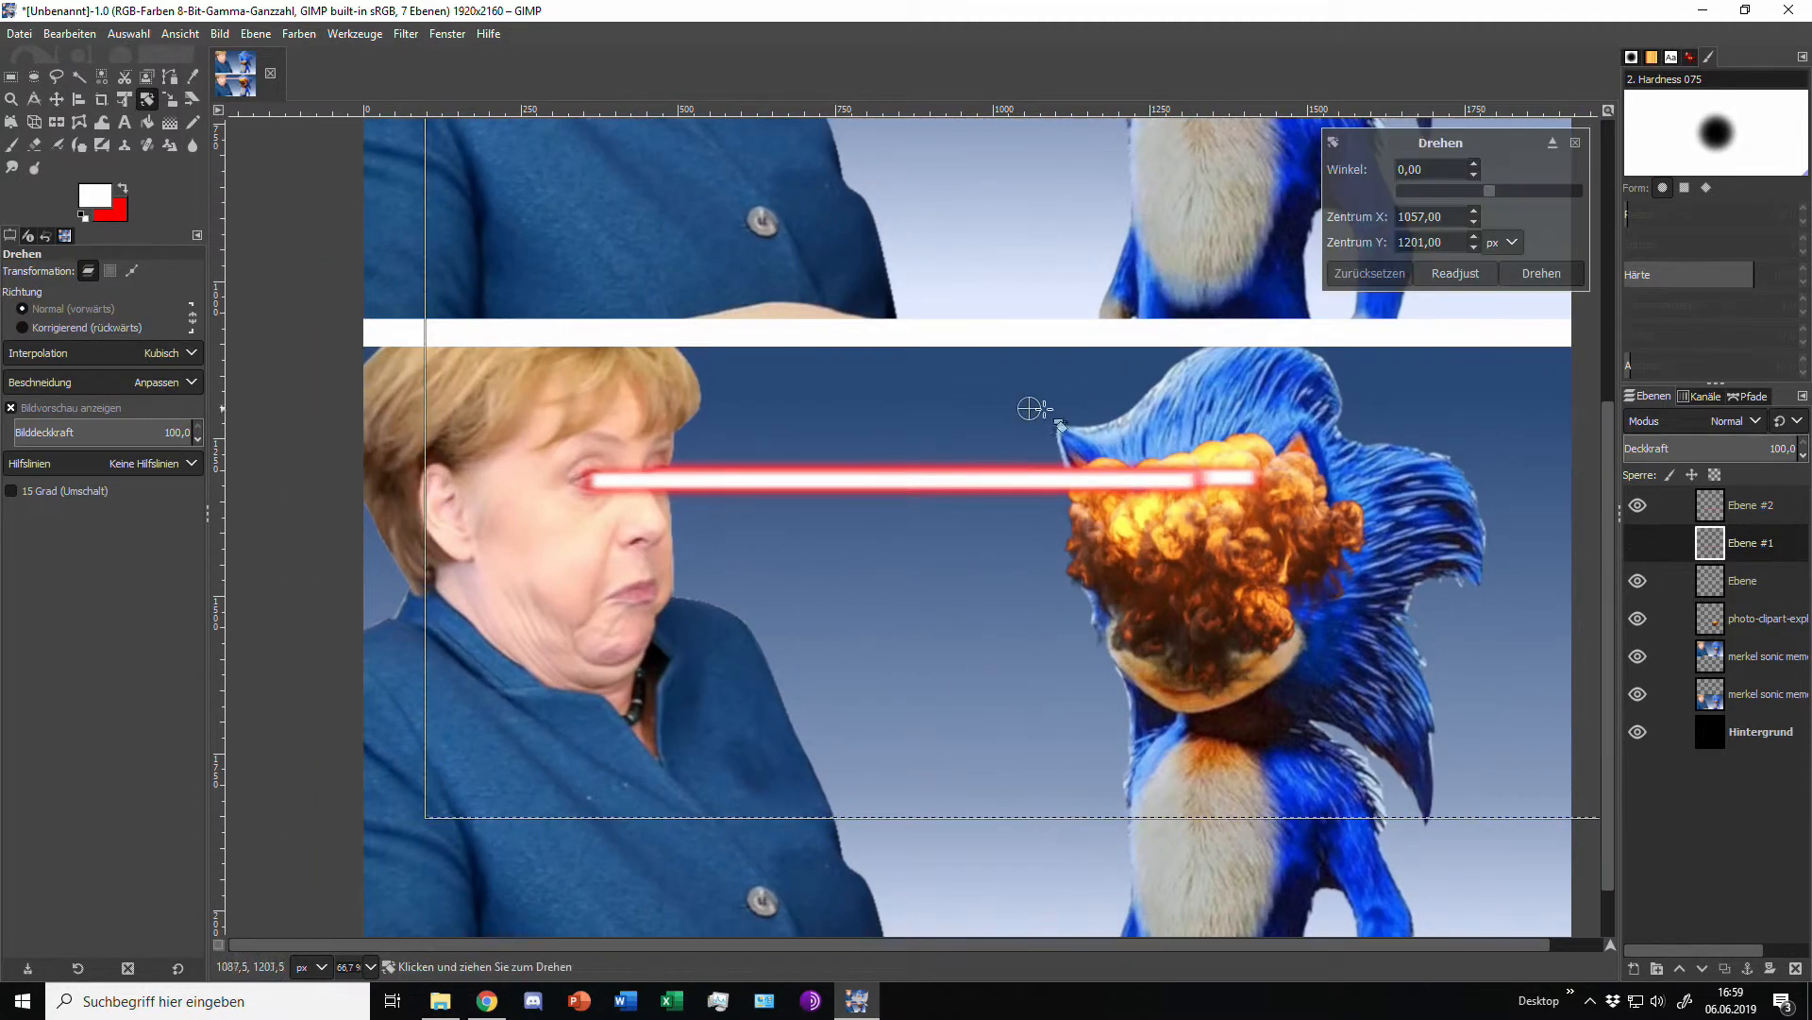
left_click_drag(1031, 410, 592, 481)
left_click_drag(953, 482, 946, 552)
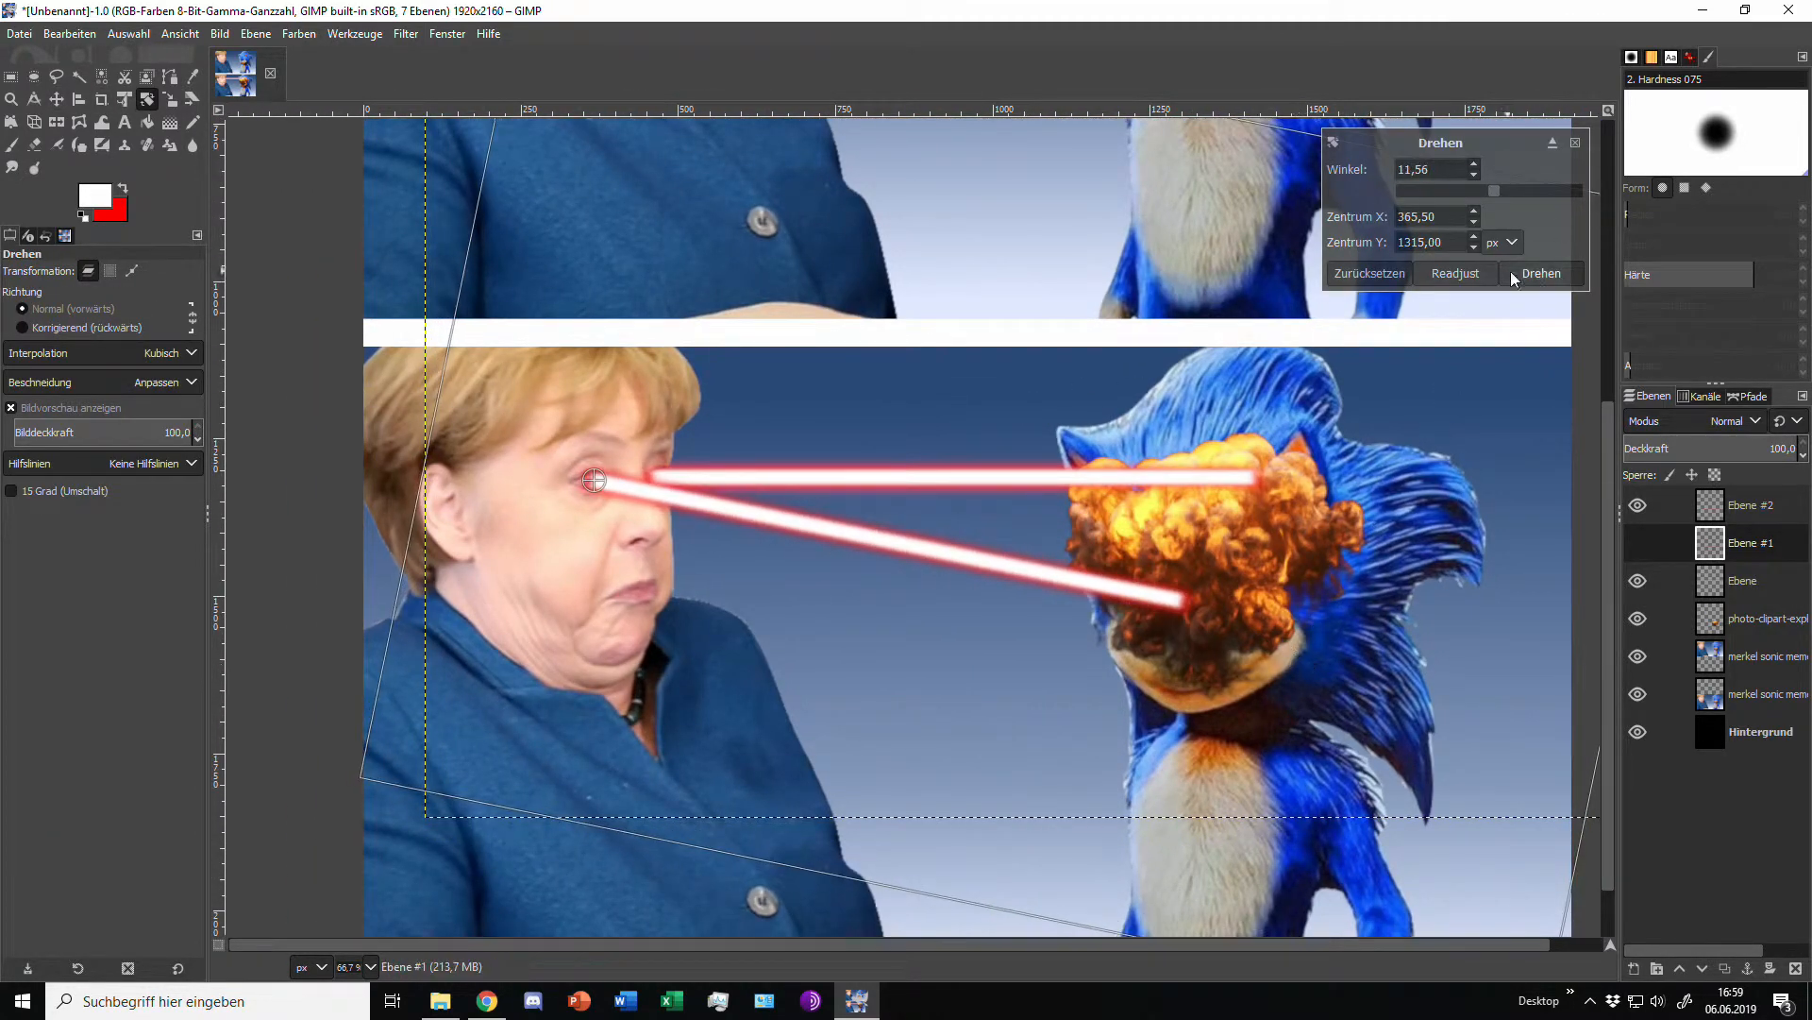
left_click(1516, 275)
Step: Rotate the Ebene #2 beam around Merkel's other eye to slope toward Sonic's face, and place layer Ebene #1 above it
left_click(1731, 514)
left_click(1209, 430)
left_click_drag(1089, 404, 661, 474)
left_click_drag(1189, 475, 1175, 597)
left_click(1550, 276)
left_click_drag(1733, 541, 1730, 501)
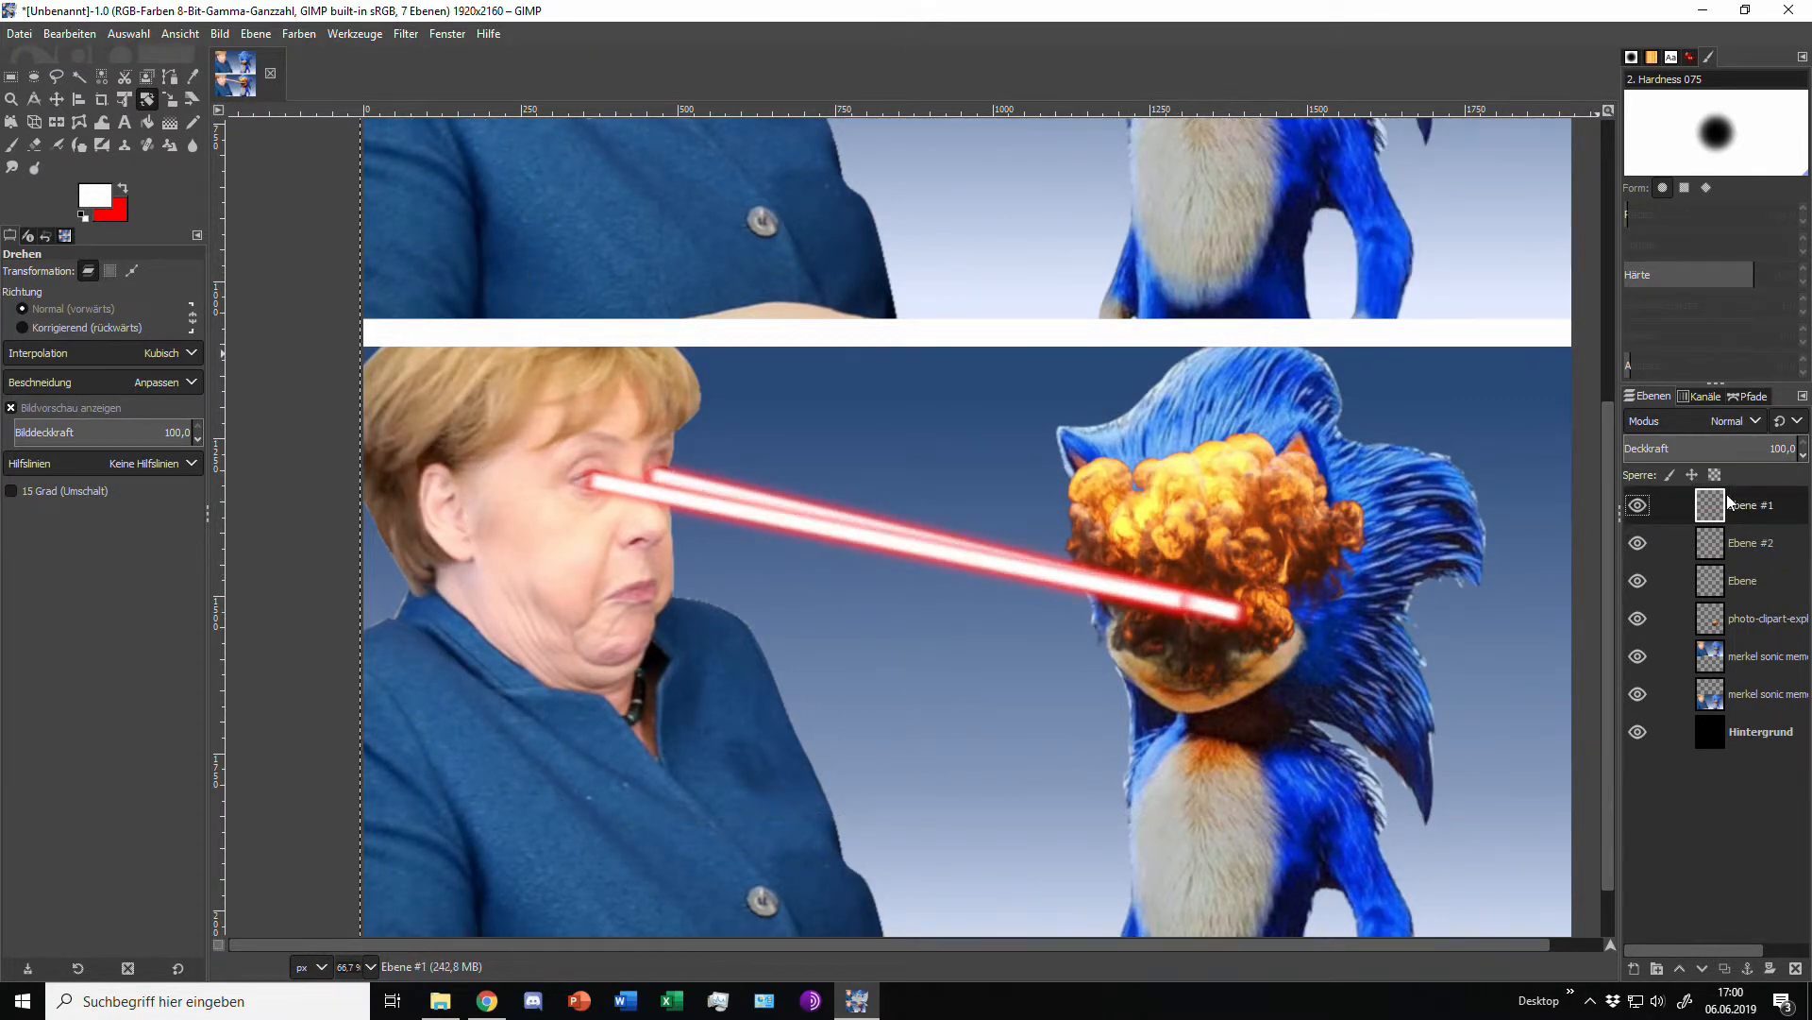
Step: Erase the overhanging end of the Ebene #2 beam inside the explosion using the eraser with brush 2. Hardness 025, size 51
left_click(34, 145)
scroll(1273, 633, "up", 1)
scroll(1268, 629, "up", 2)
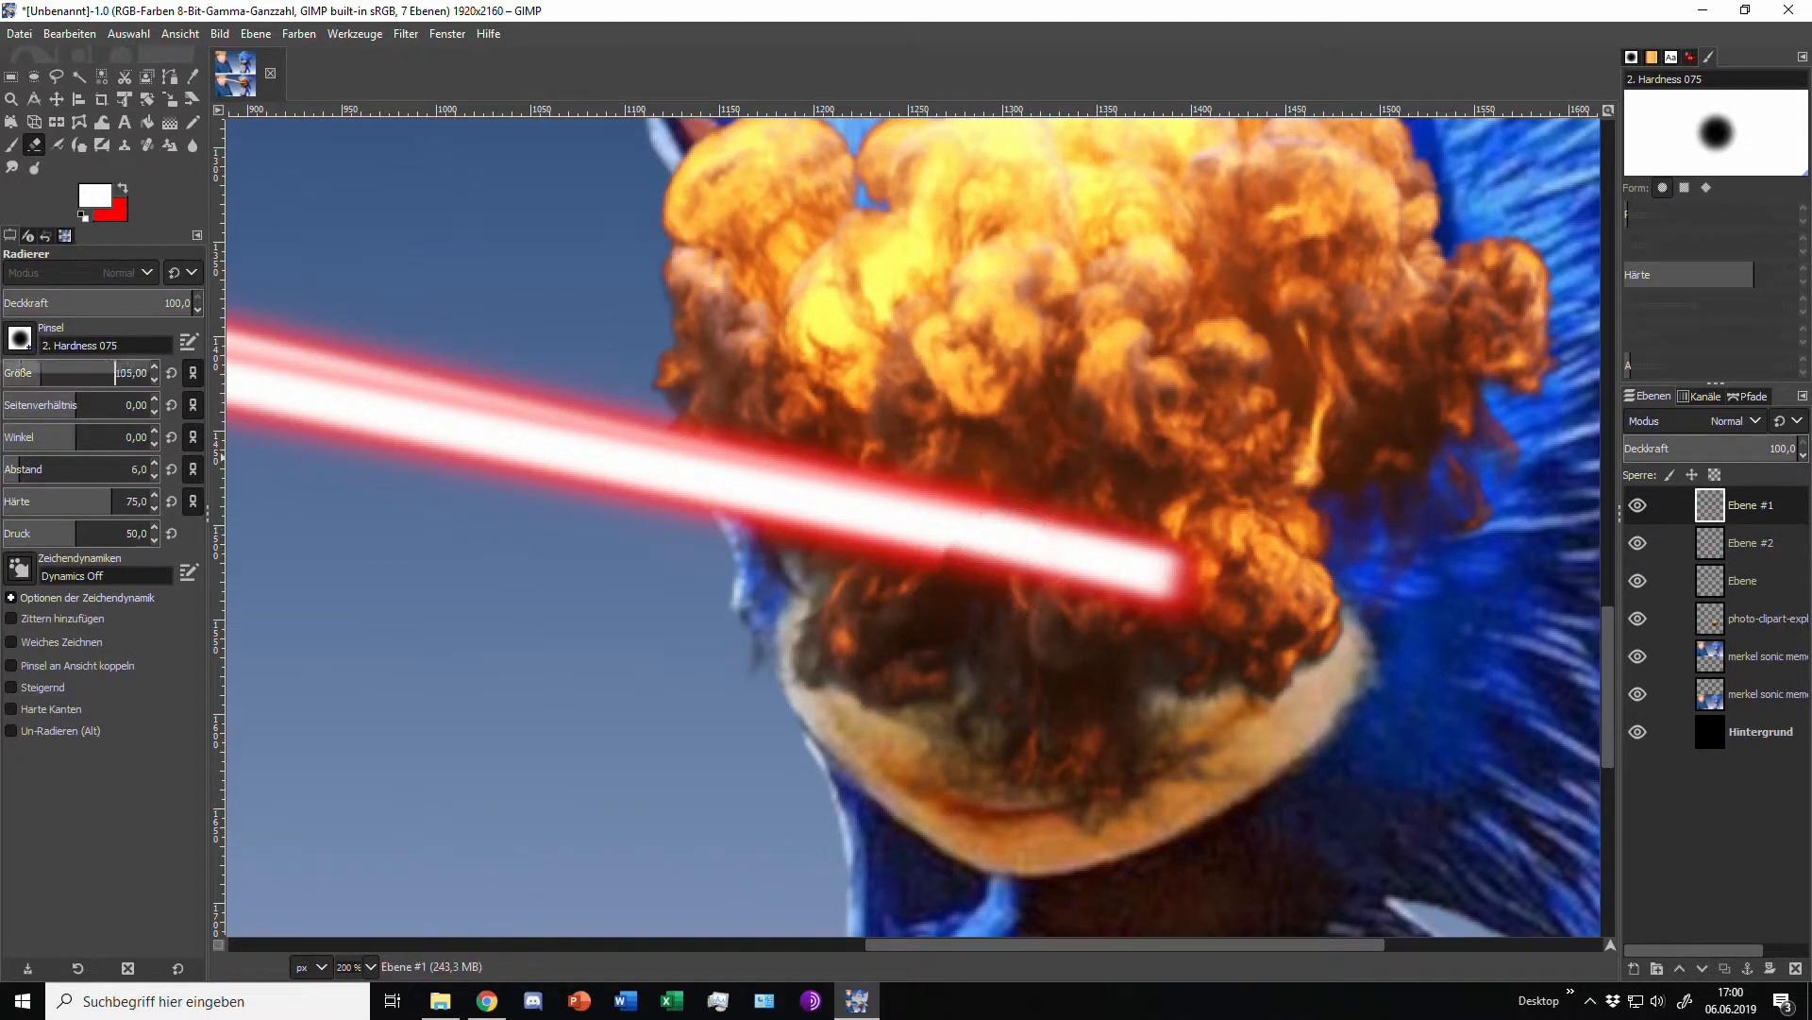
left_click(21, 338)
left_click(25, 392)
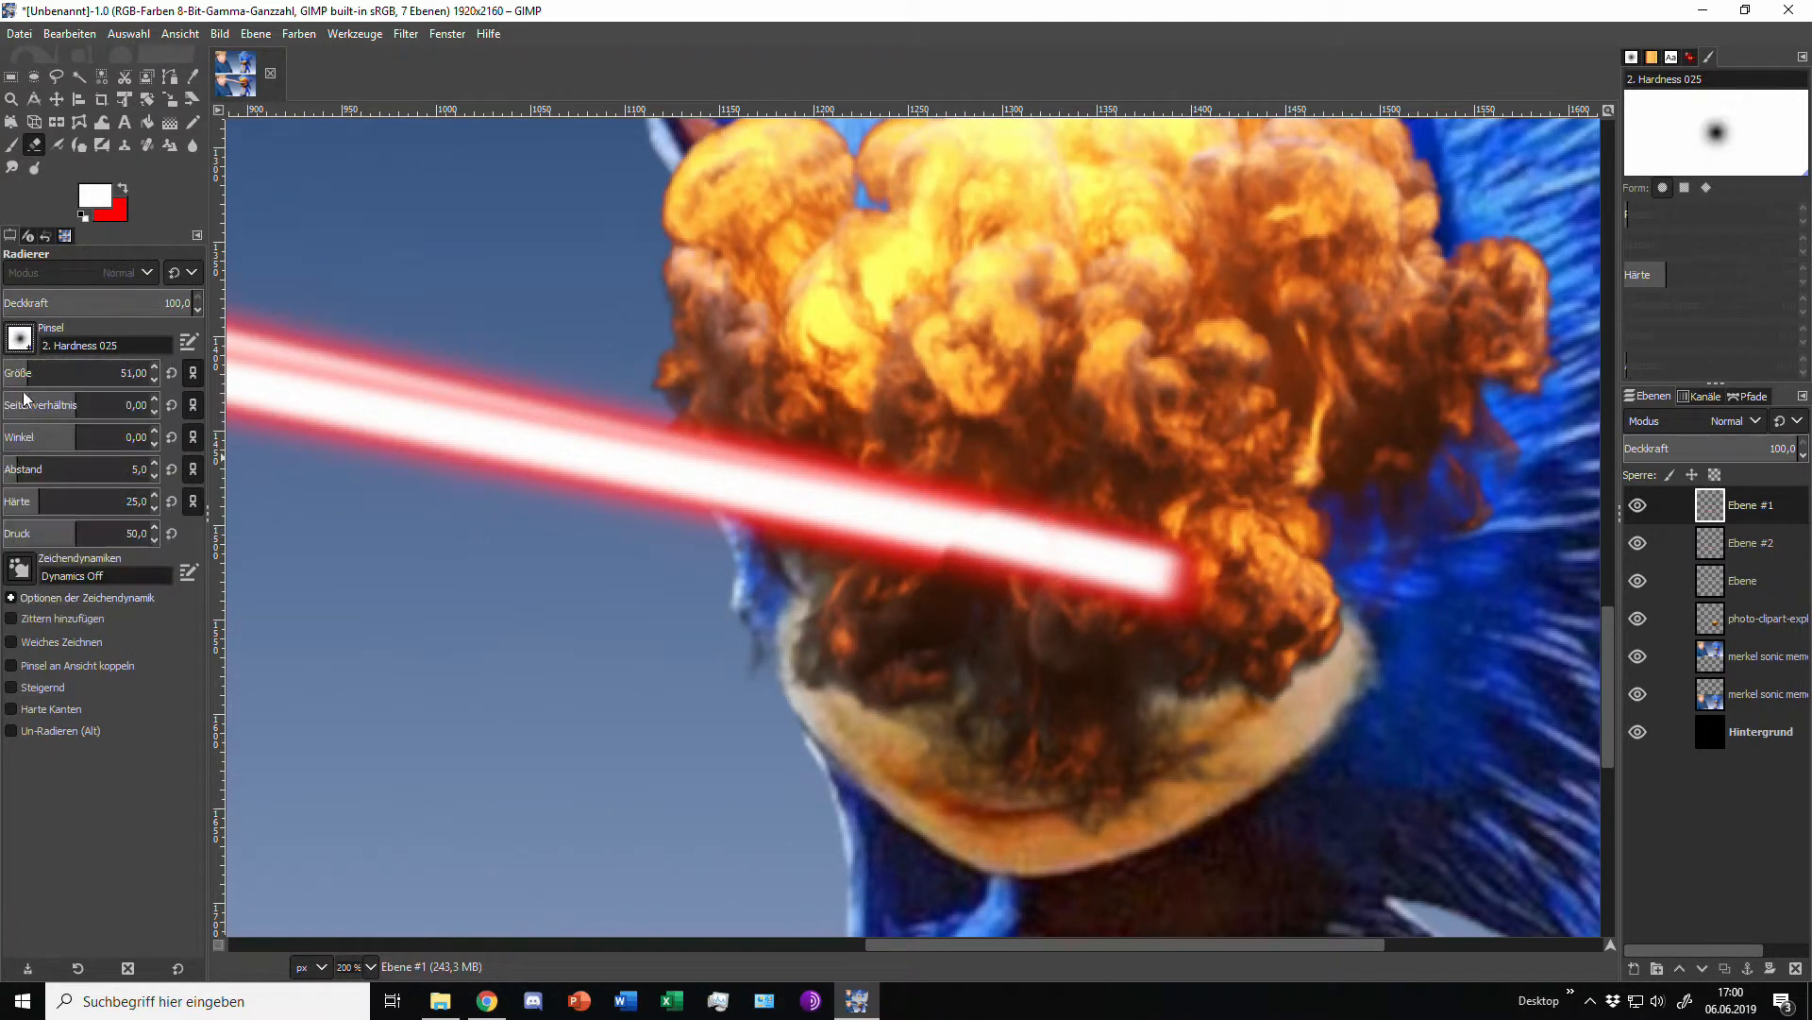
left_click(1675, 544)
mouse_move(1234, 553)
left_mouse_down()
mouse_move(1193, 525)
mouse_move(1103, 592)
mouse_move(1104, 525)
mouse_move(997, 551)
mouse_move(1047, 513)
mouse_move(1009, 555)
mouse_move(1029, 508)
mouse_move(1009, 503)
mouse_move(989, 565)
mouse_move(1016, 535)
left_mouse_up()
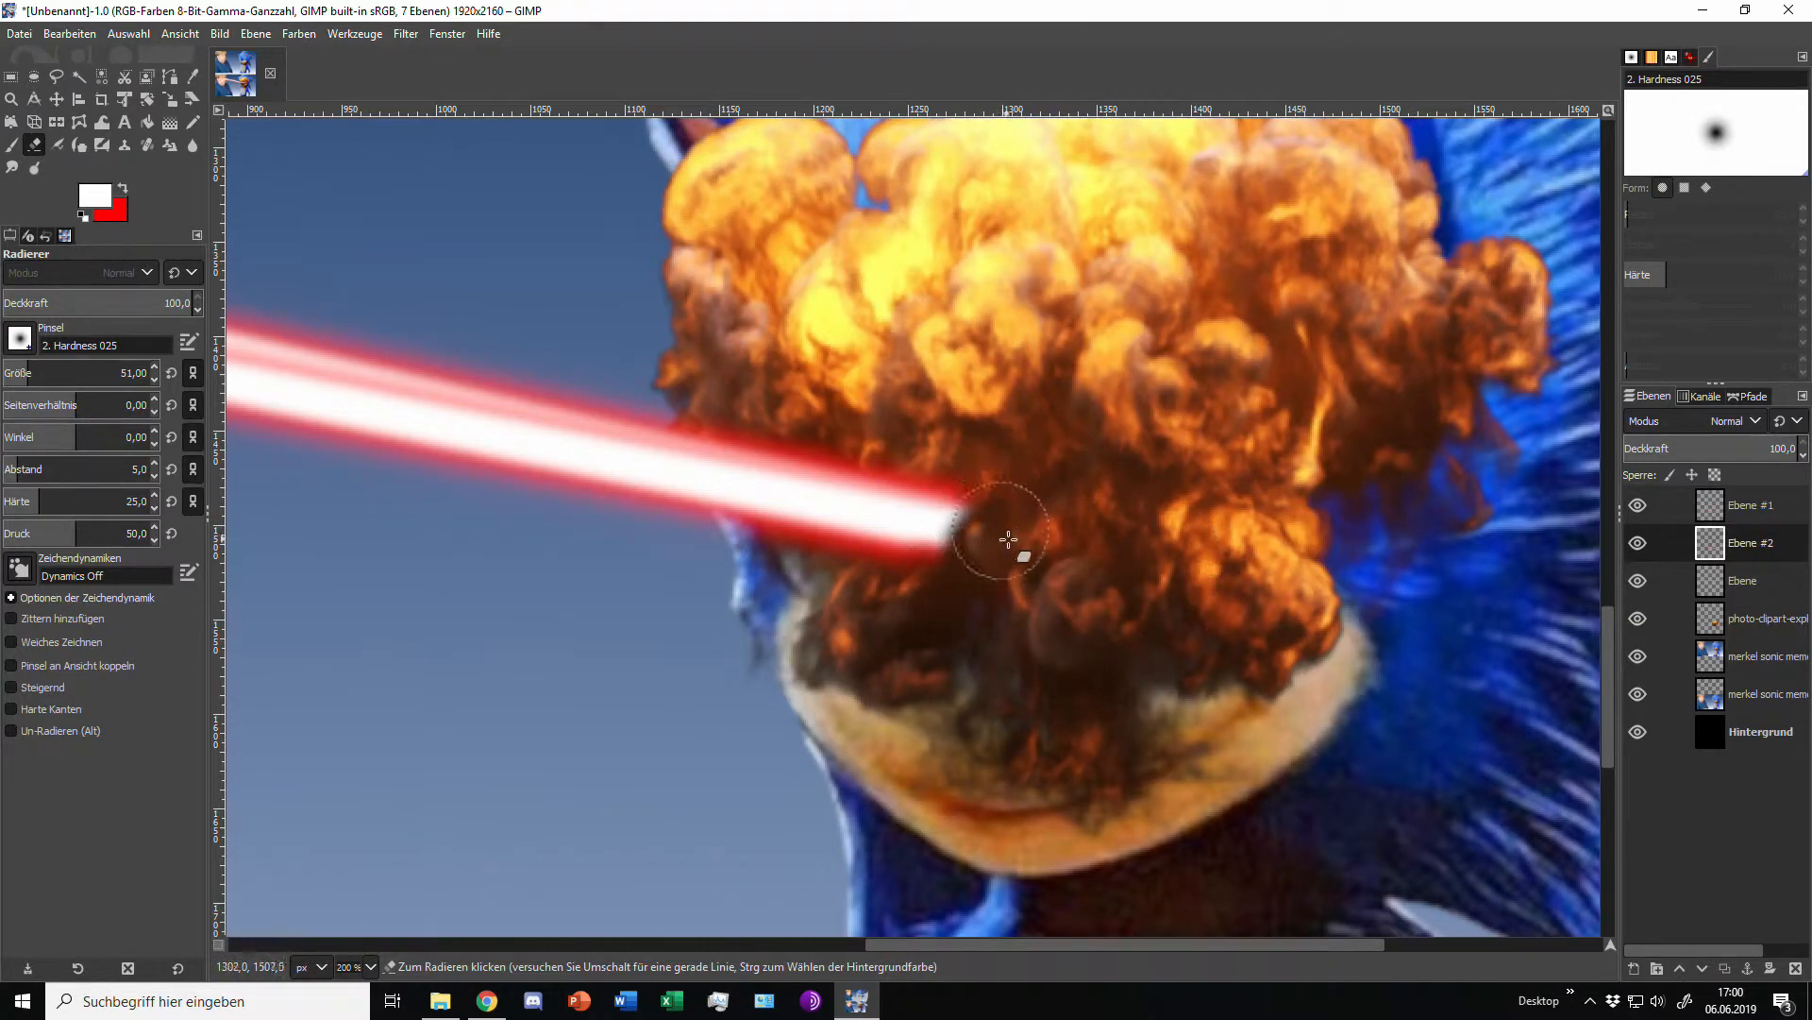
Step: Set the eraser size to 152 and soften the tip of the Ebene #1 beam in the explosion
scroll(1057, 510, "down", 3)
scroll(1057, 510, "down", 2)
scroll(1072, 515, "up", 3)
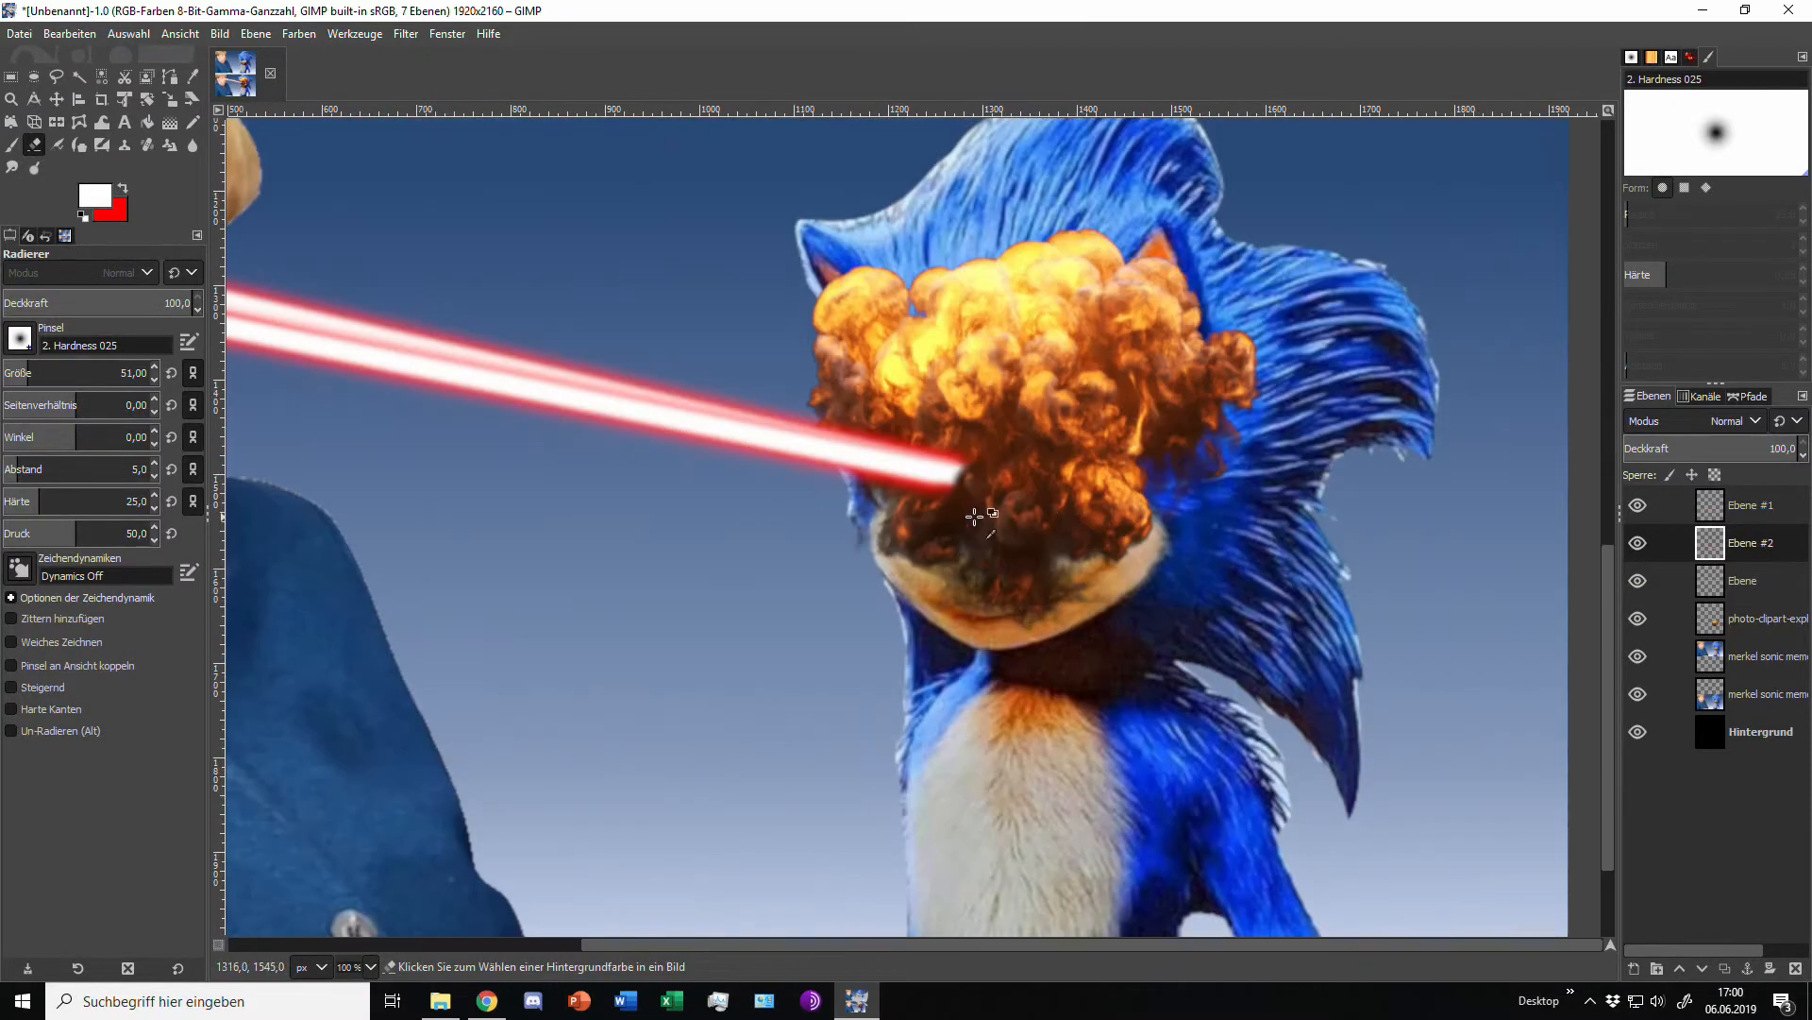
left_click(50, 366)
key("Page_Up")
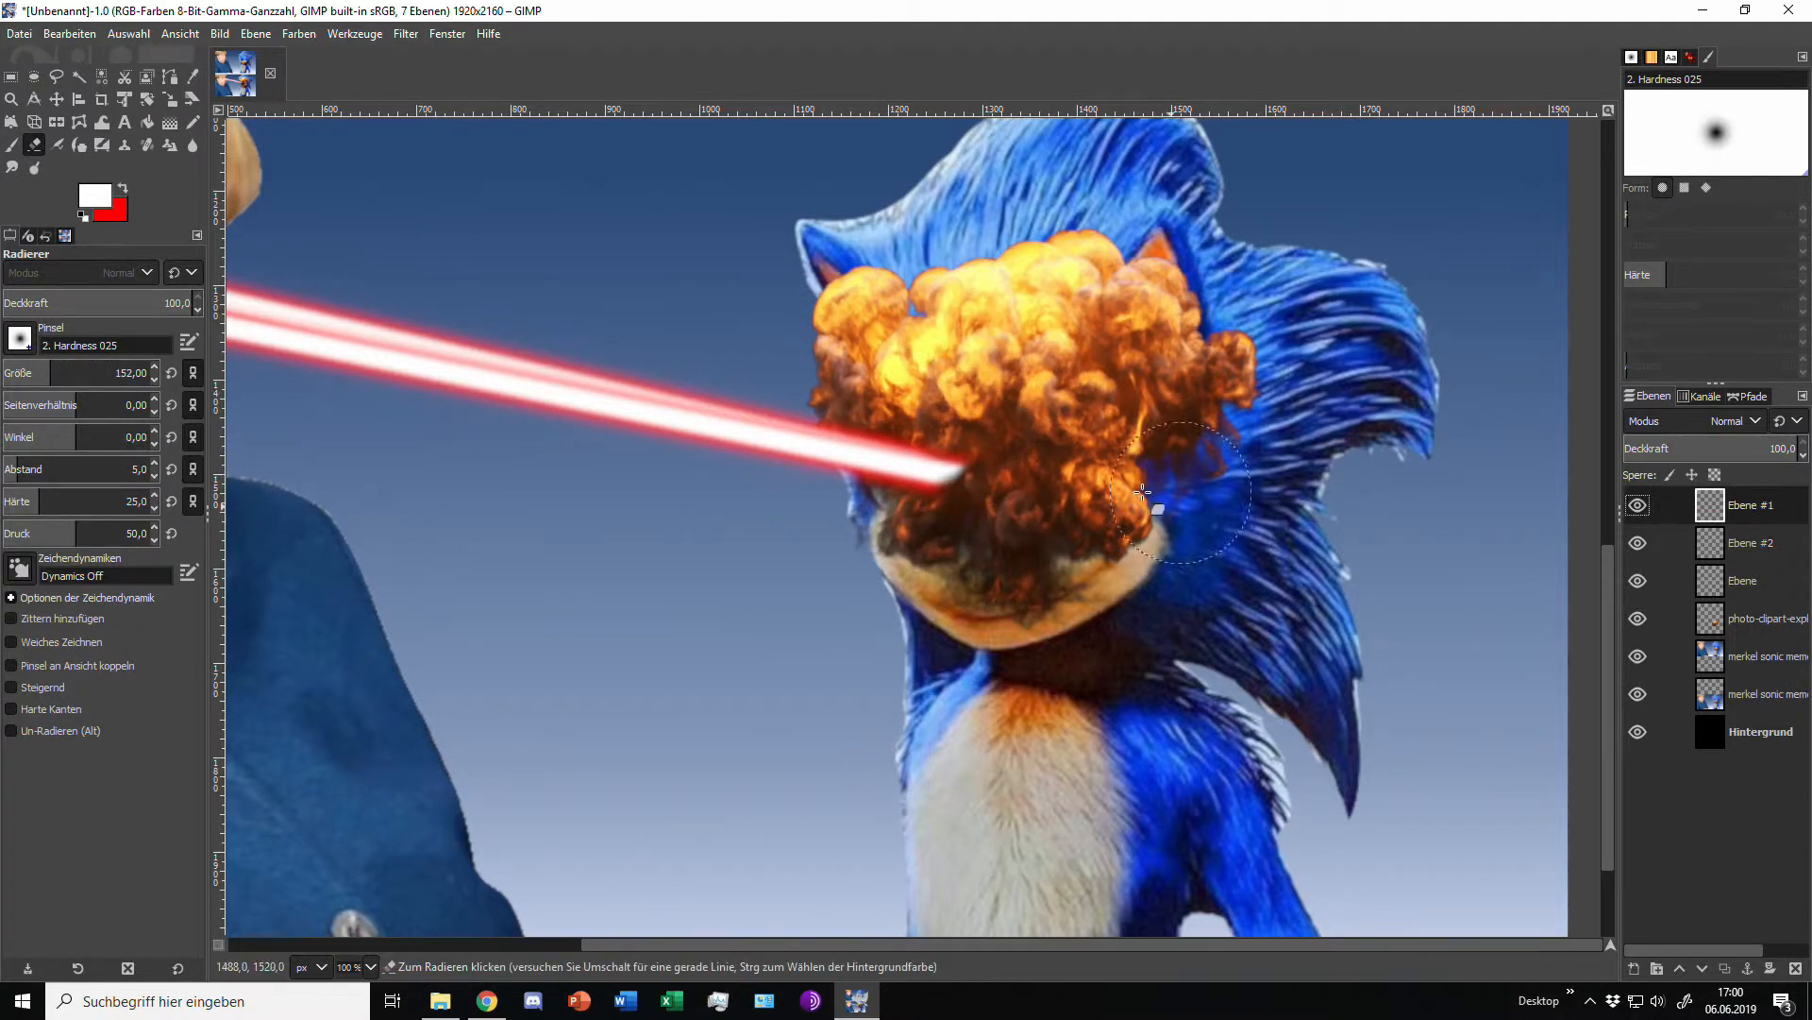
scroll(1047, 472, "down", 2)
scroll(1047, 472, "down", 1)
scroll(1047, 472, "up", 1)
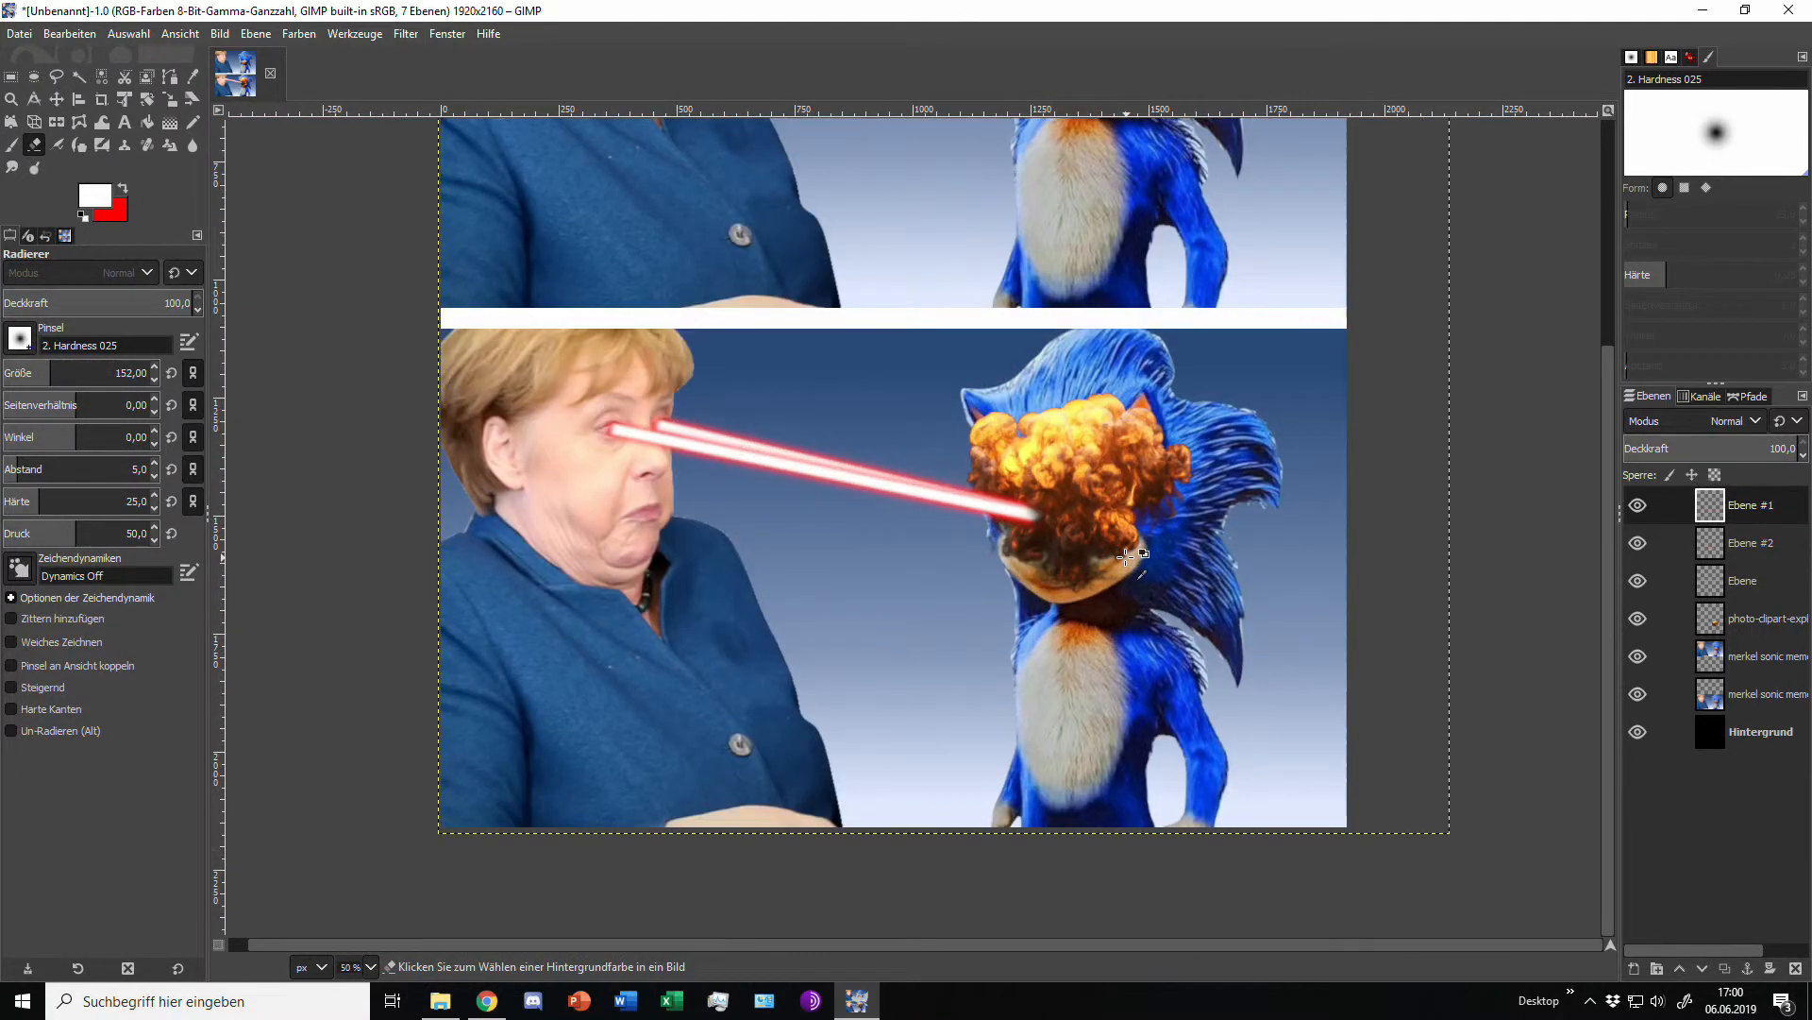
Step: Export the finished meme to the Documents folder as merkel sonic meme.png
scroll(924, 500, "up", 4)
key("ctrl+shift+e")
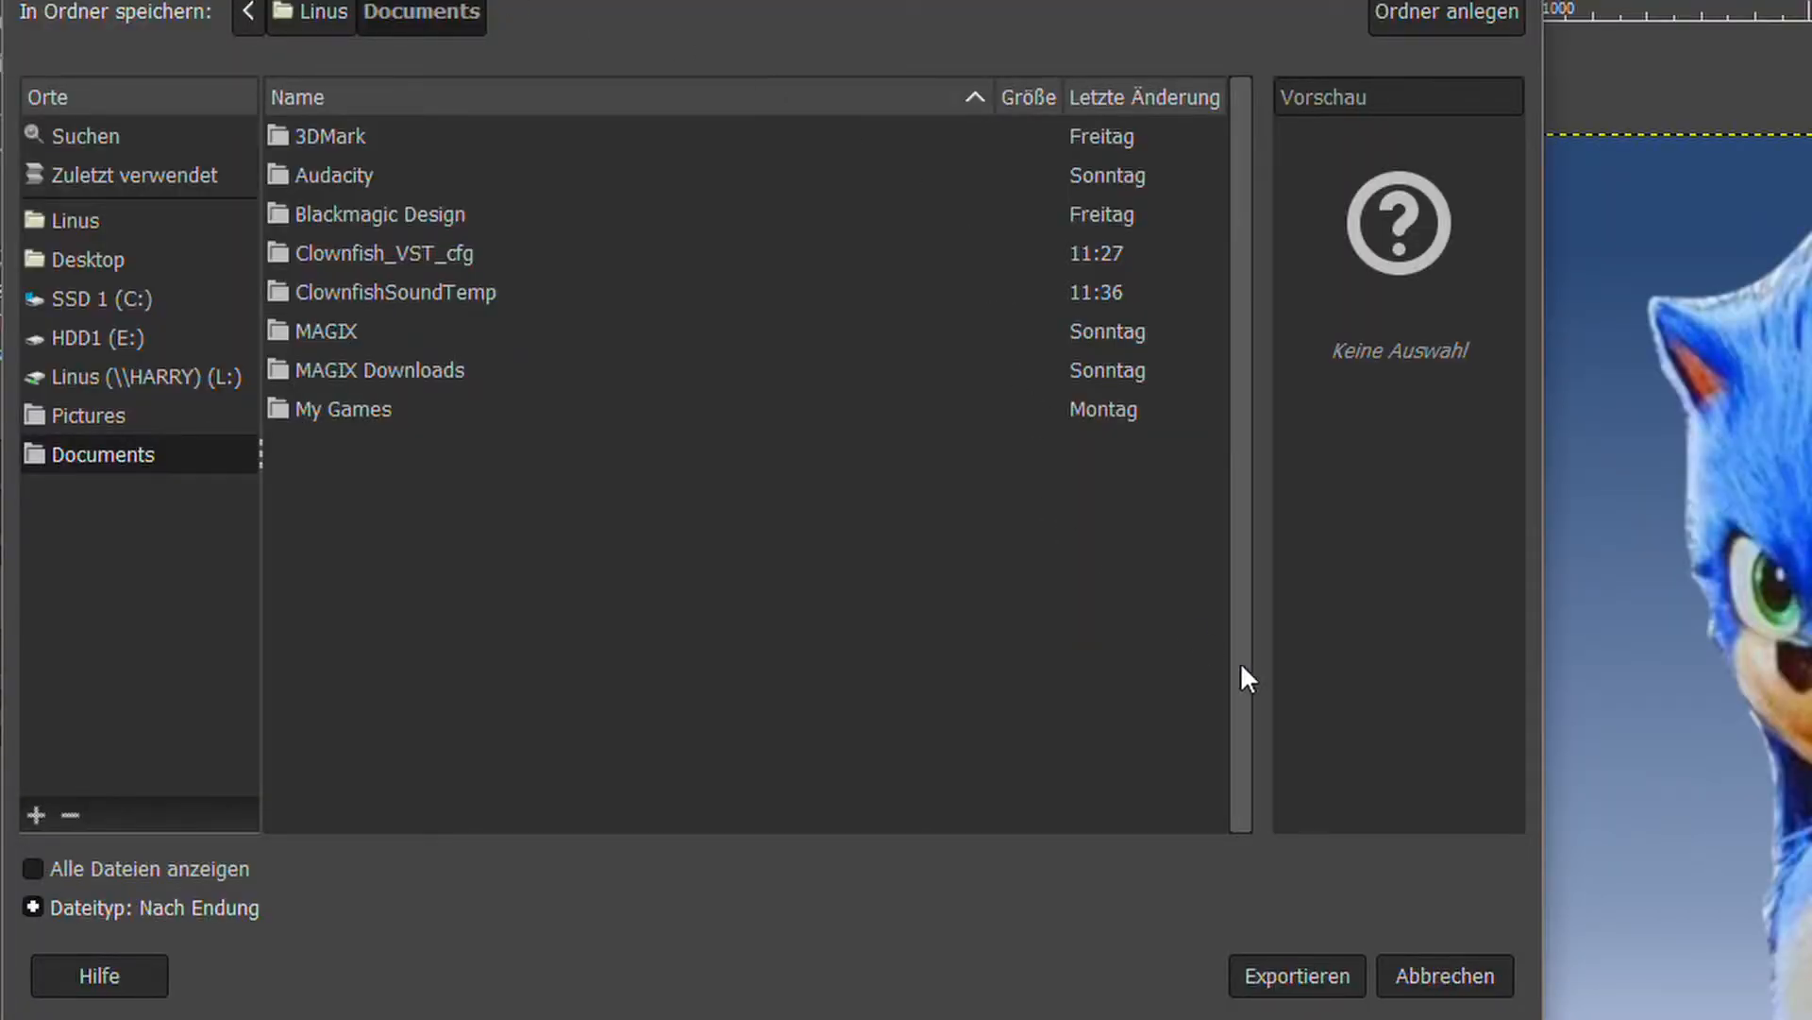
left_click(1330, 987)
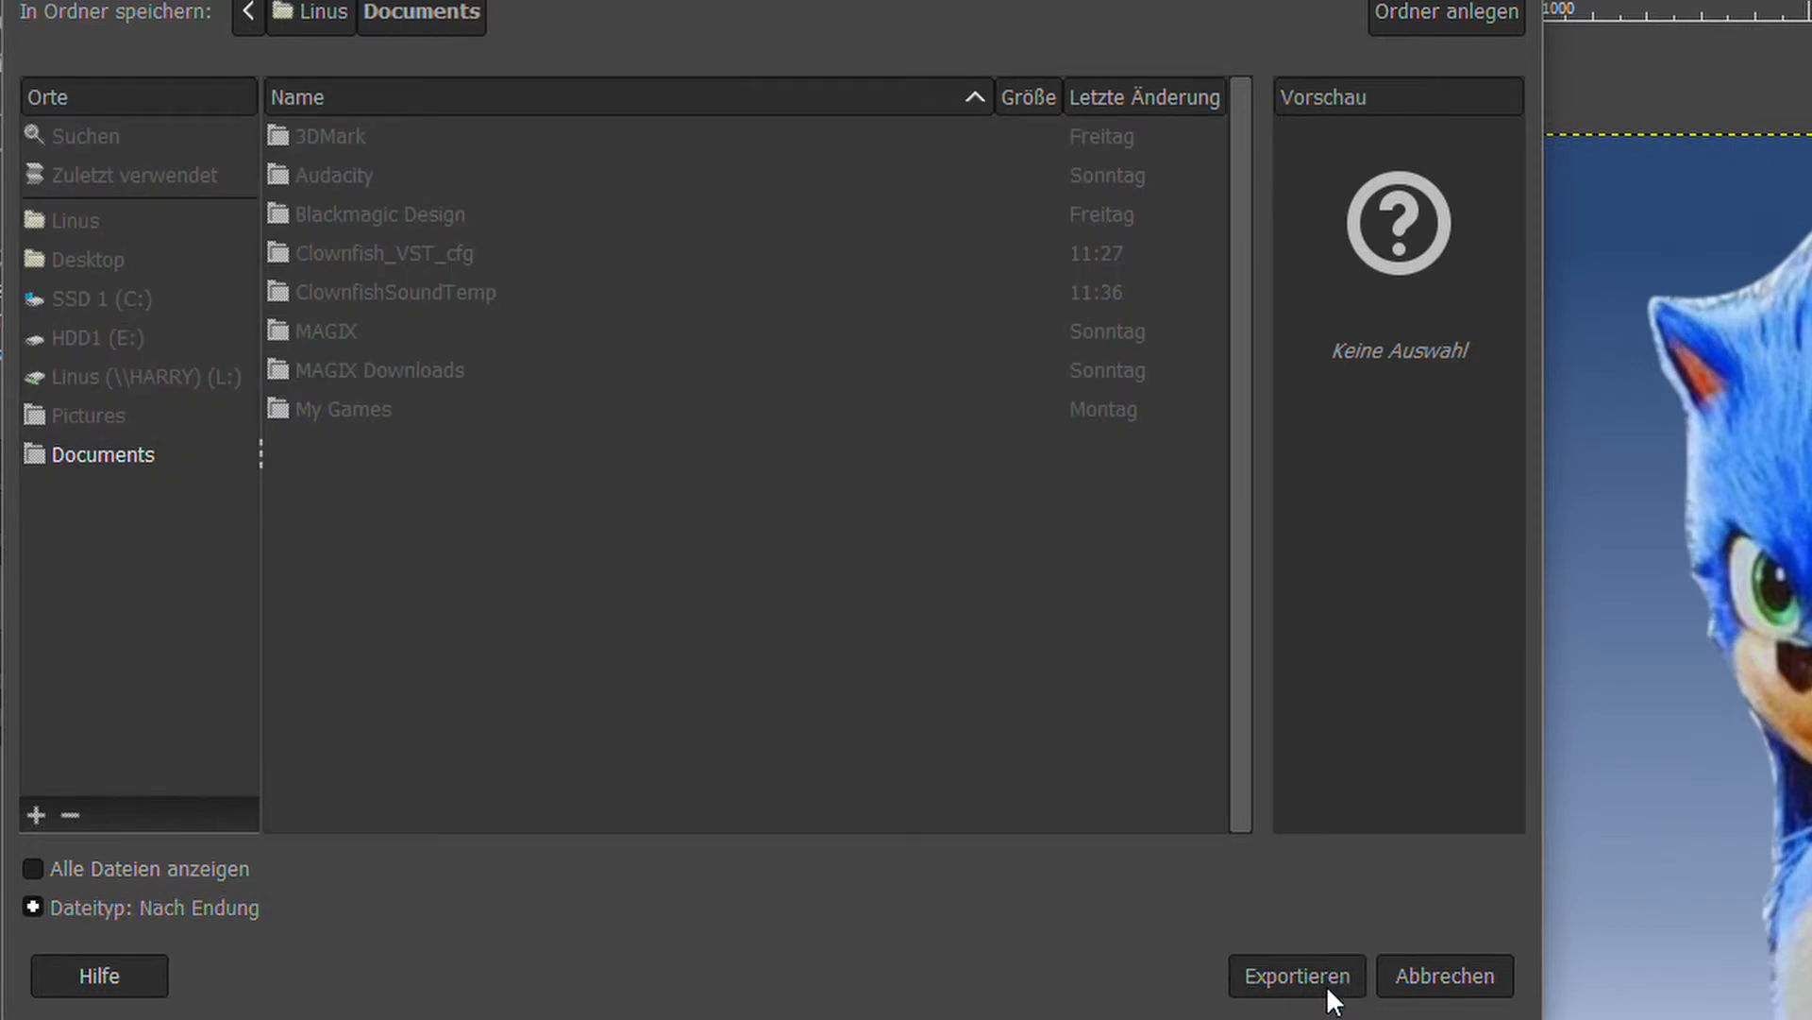
key("Return")
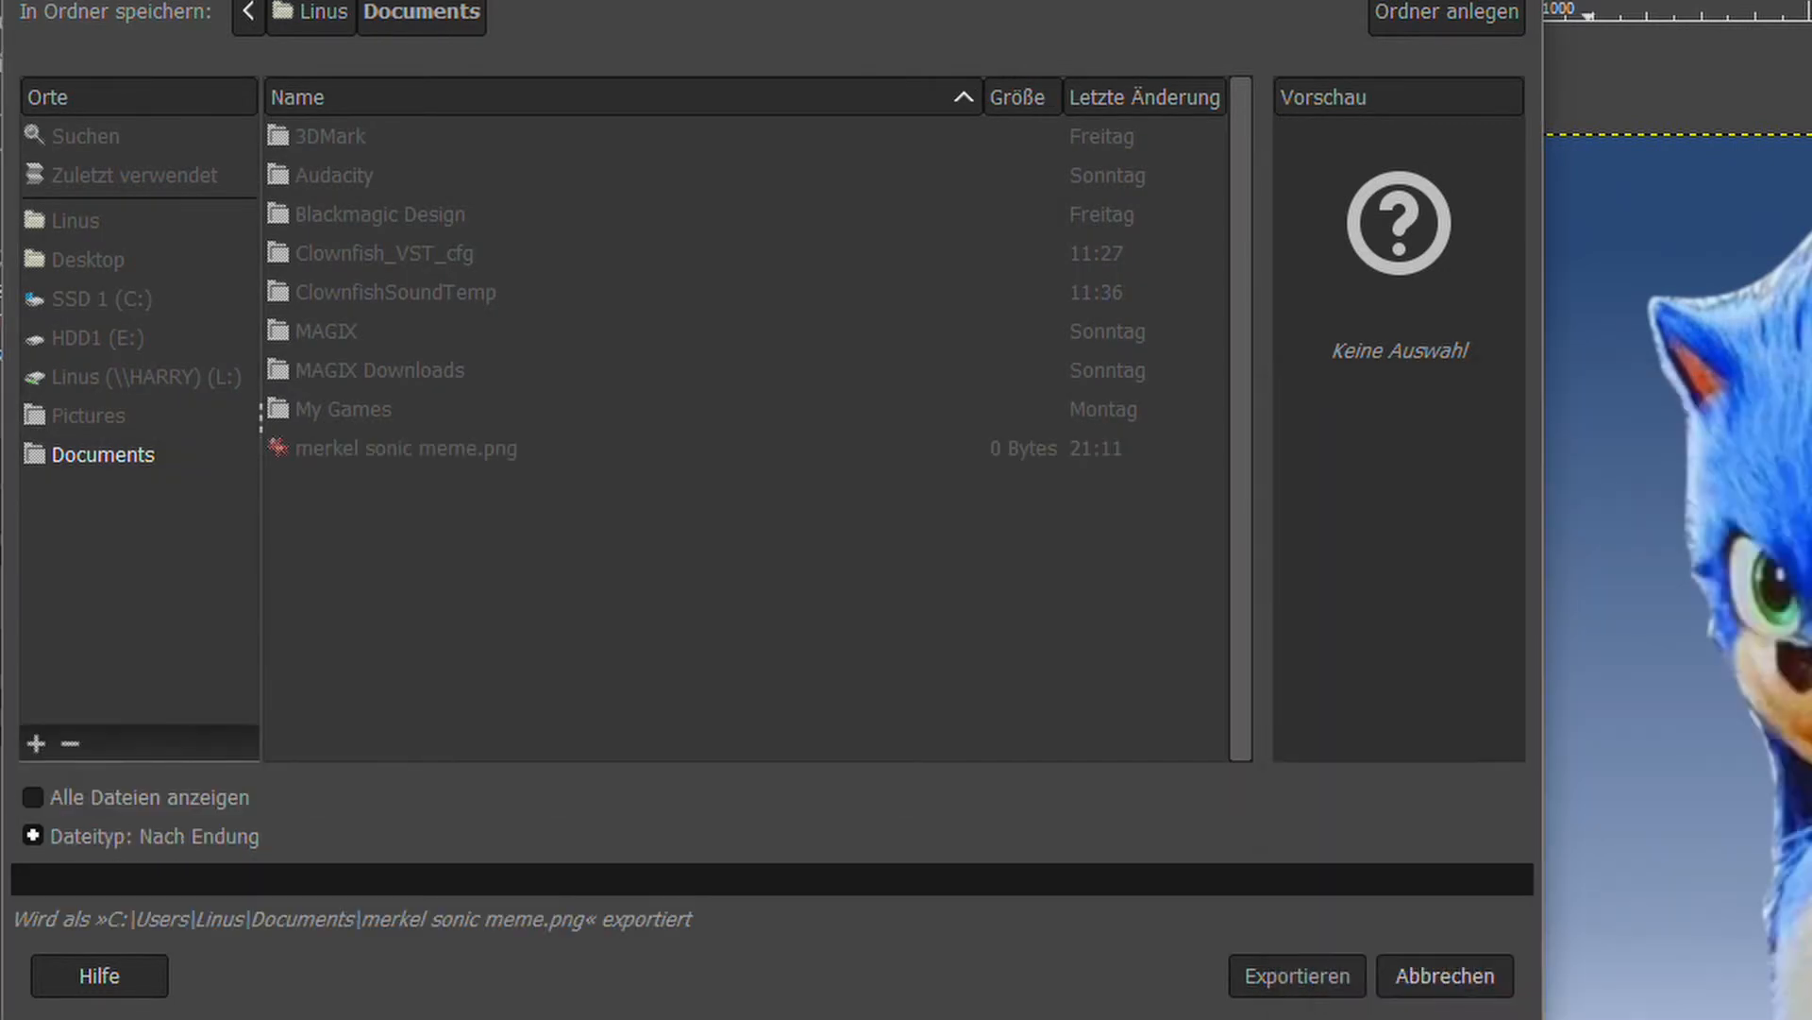